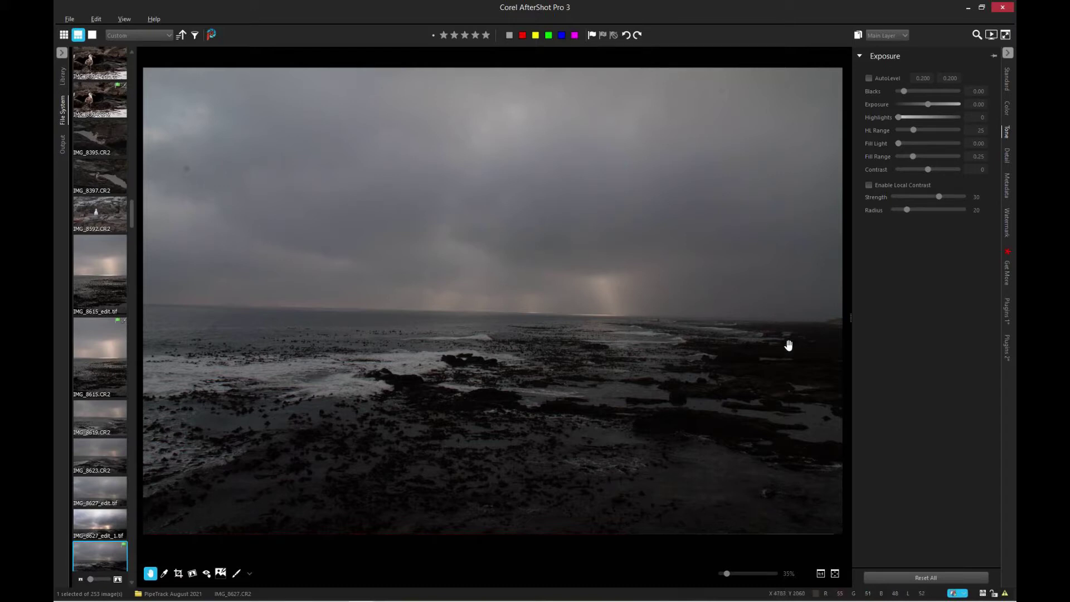
# Straighten the seascape photo by tracing a levelling line along the horizon
pyautogui.click(193, 574)
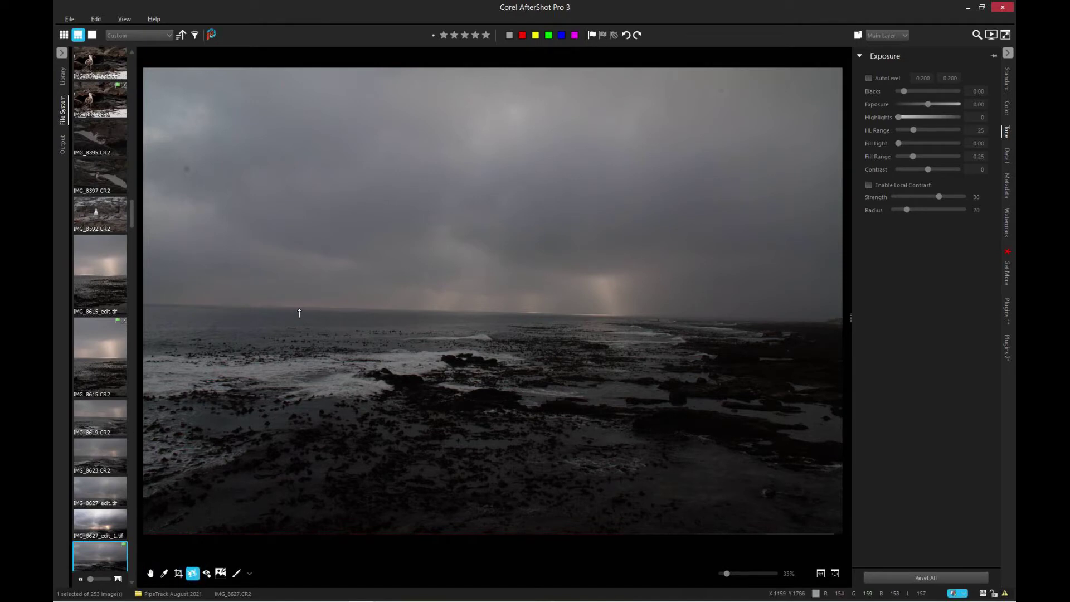
pyautogui.moveTo(297, 307); pyautogui.dragTo(758, 323)
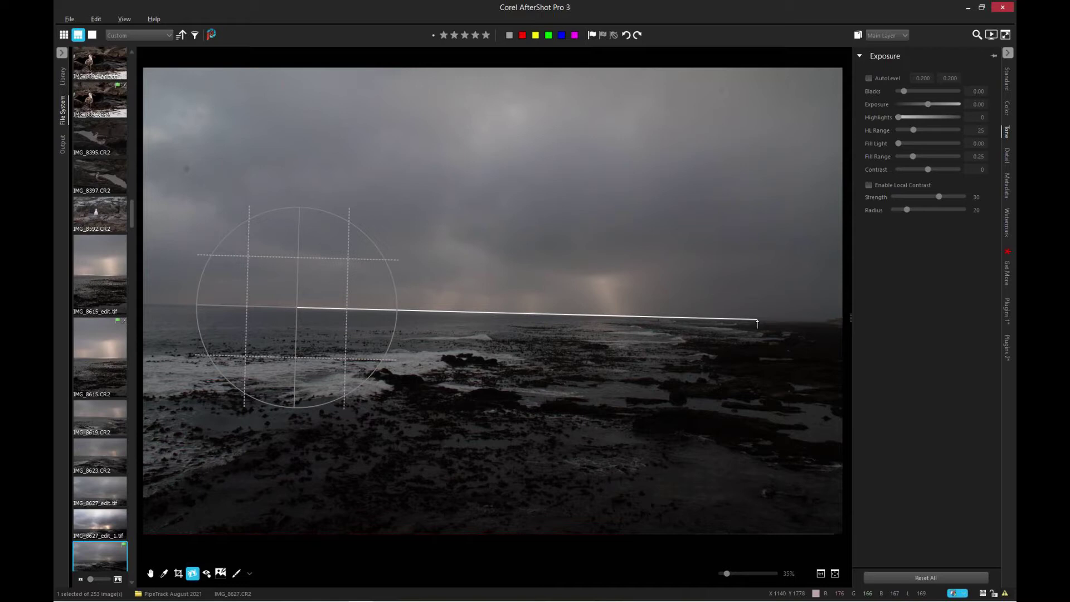
pyautogui.moveTo(756, 321); pyautogui.dragTo(753, 320)
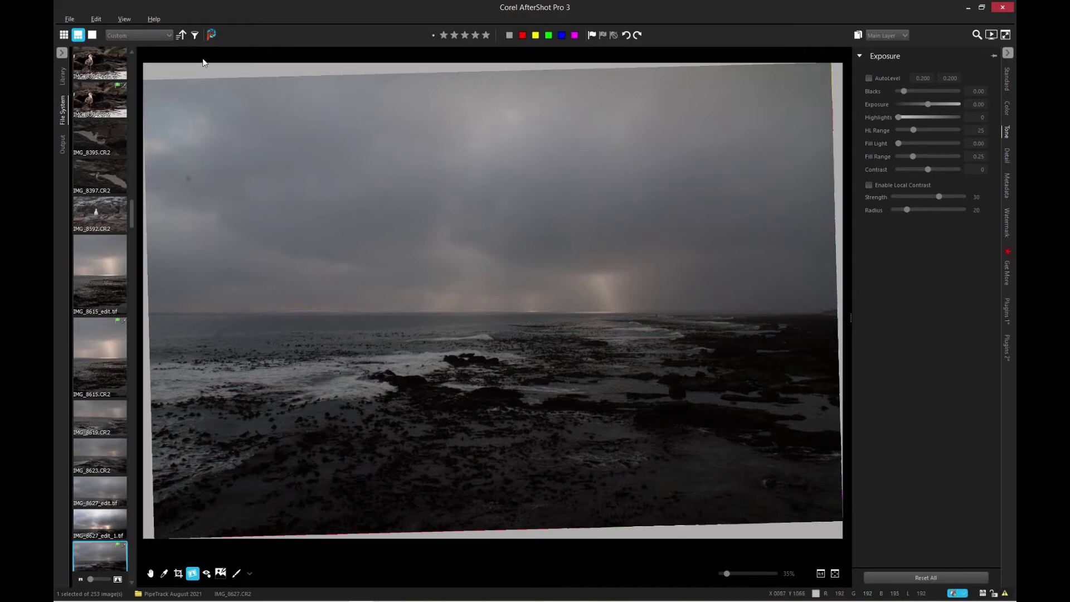
# Crop the straightened photo by fitting a 3:2 crop inside the rotated image, excluding the blank edges
pyautogui.click(179, 573)
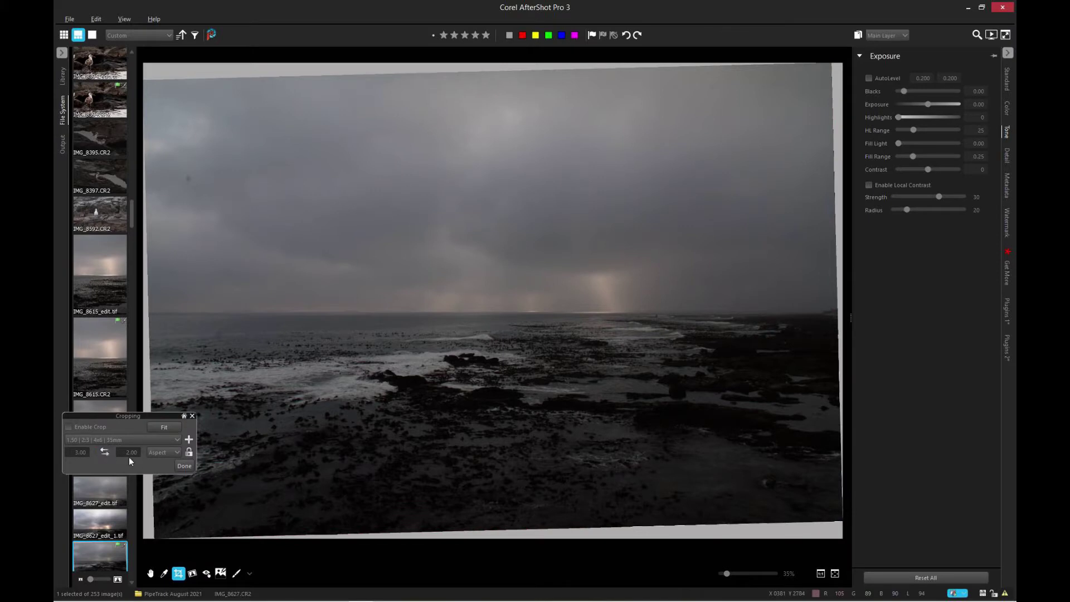
pyautogui.click(163, 427)
pyautogui.click(181, 468)
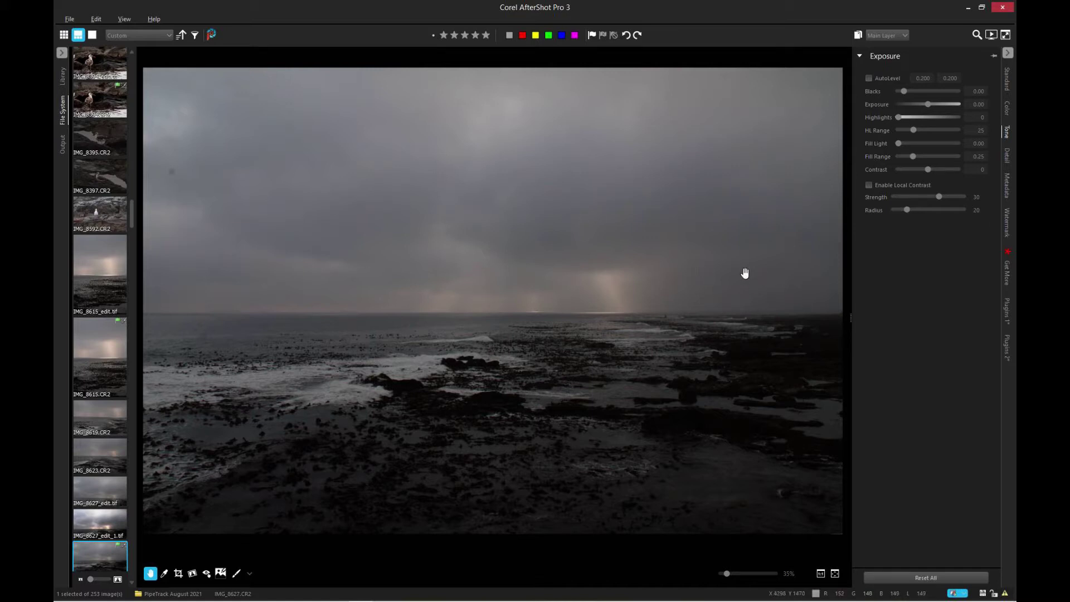
# Examine the noise in the sky at high magnification and check the ISO rating in the photo's metadata
pyautogui.click(770, 279)
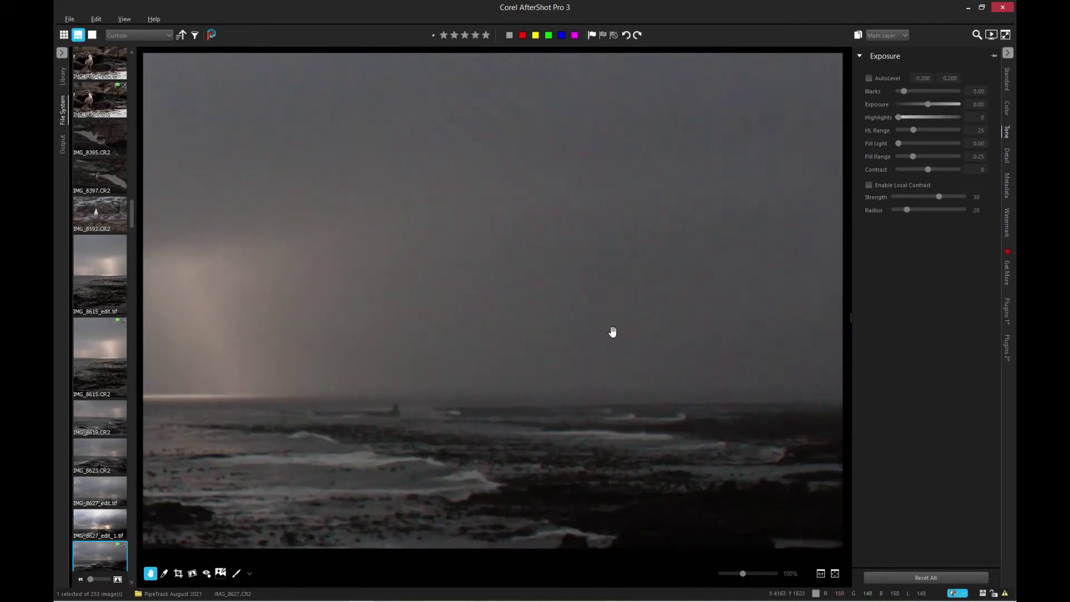
pyautogui.scroll(2, 599, 346)
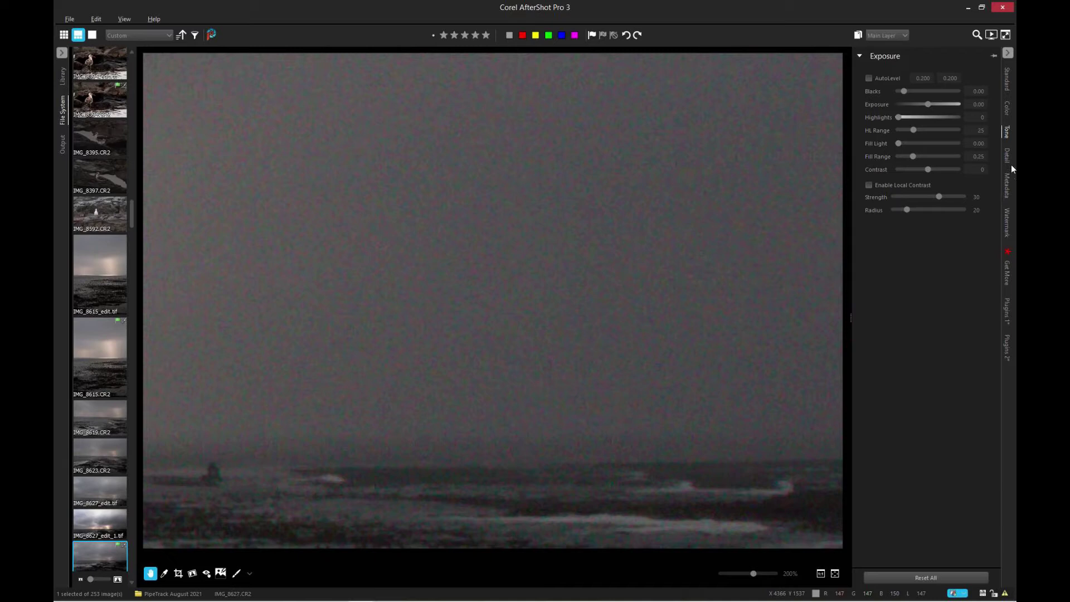
pyautogui.click(1007, 184)
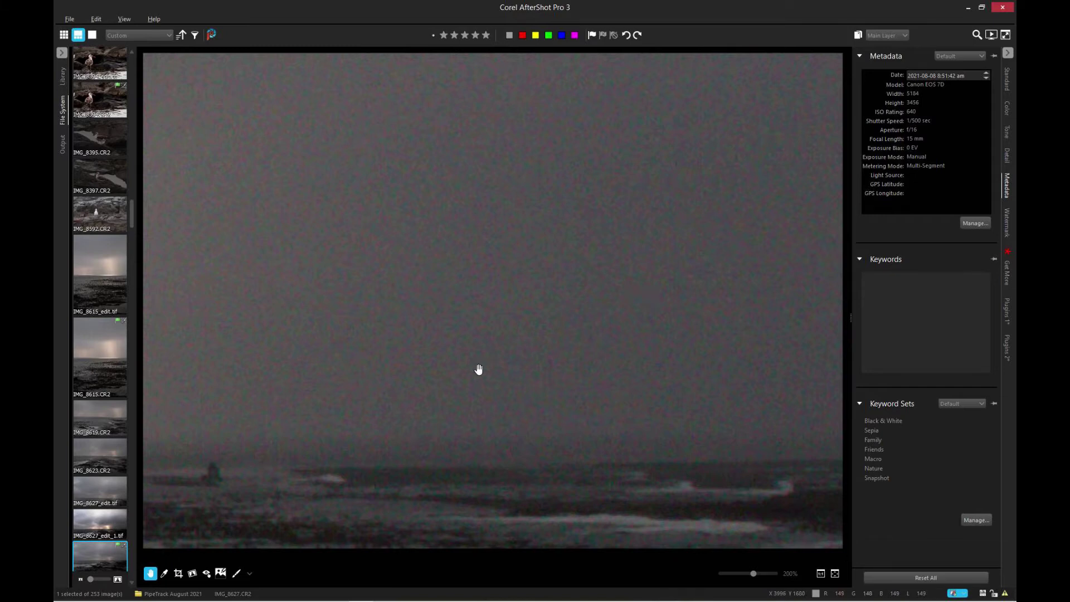
pyautogui.scroll(-2, 479, 369)
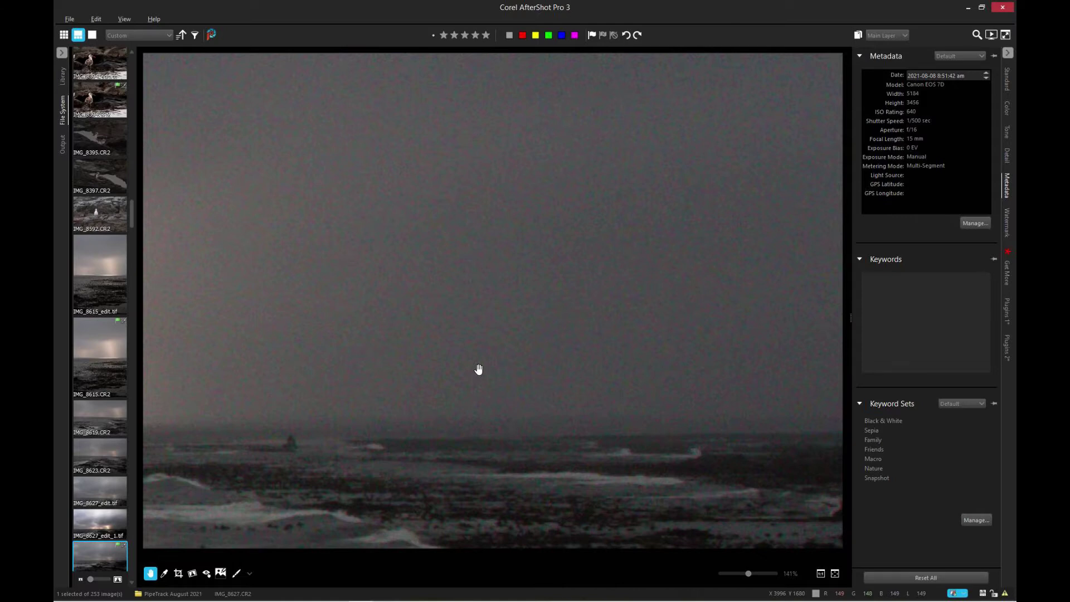
pyautogui.scroll(-2, 478, 369)
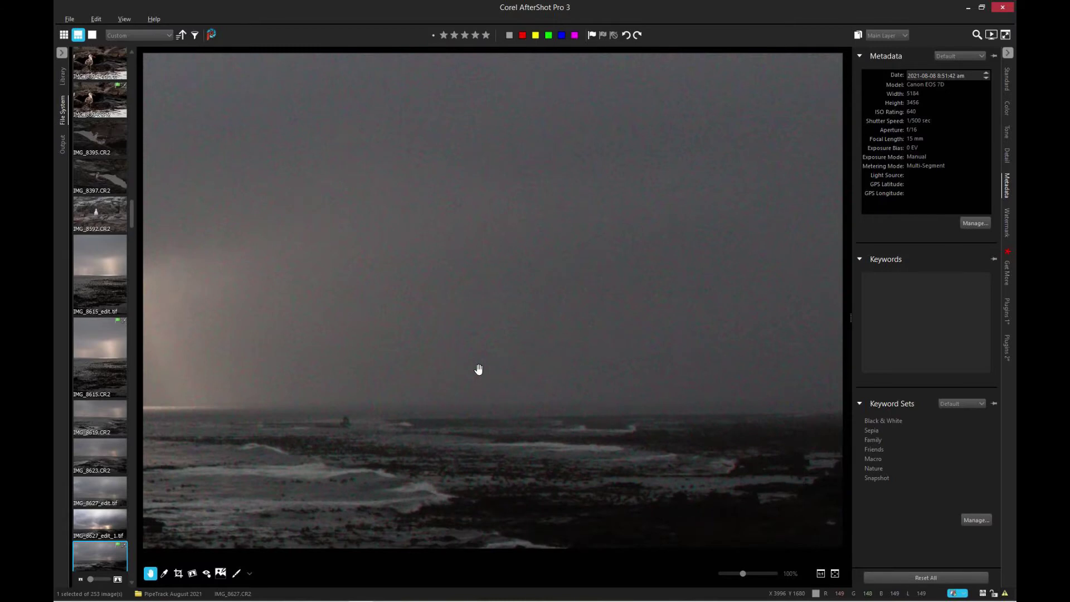
pyautogui.scroll(6, 478, 369)
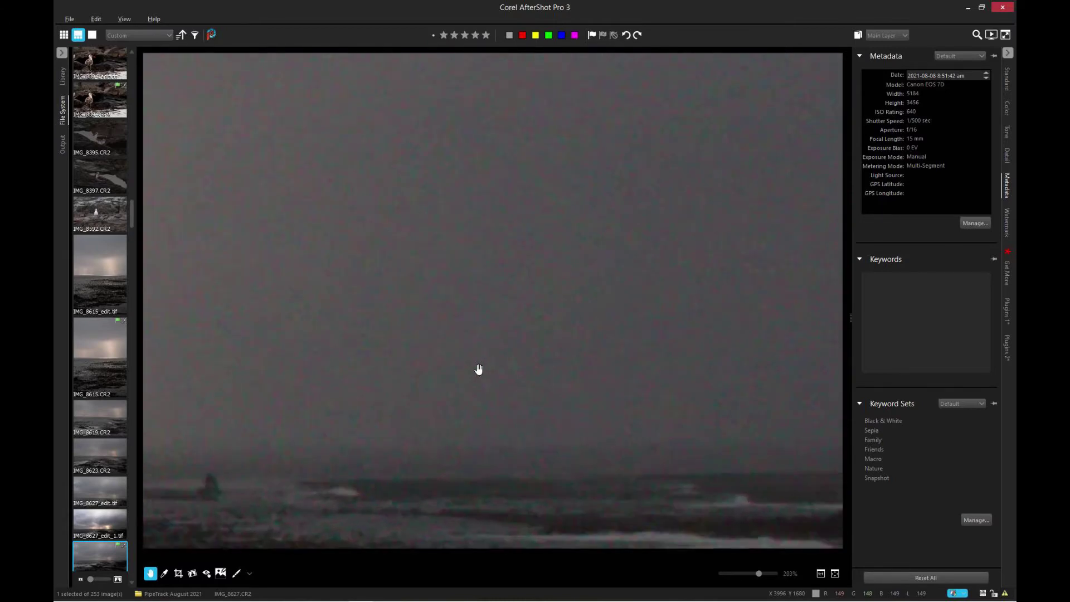
# Apply Wavelet Denoise with a Luminance threshold of 40 and a Color threshold of 40
pyautogui.click(1010, 308)
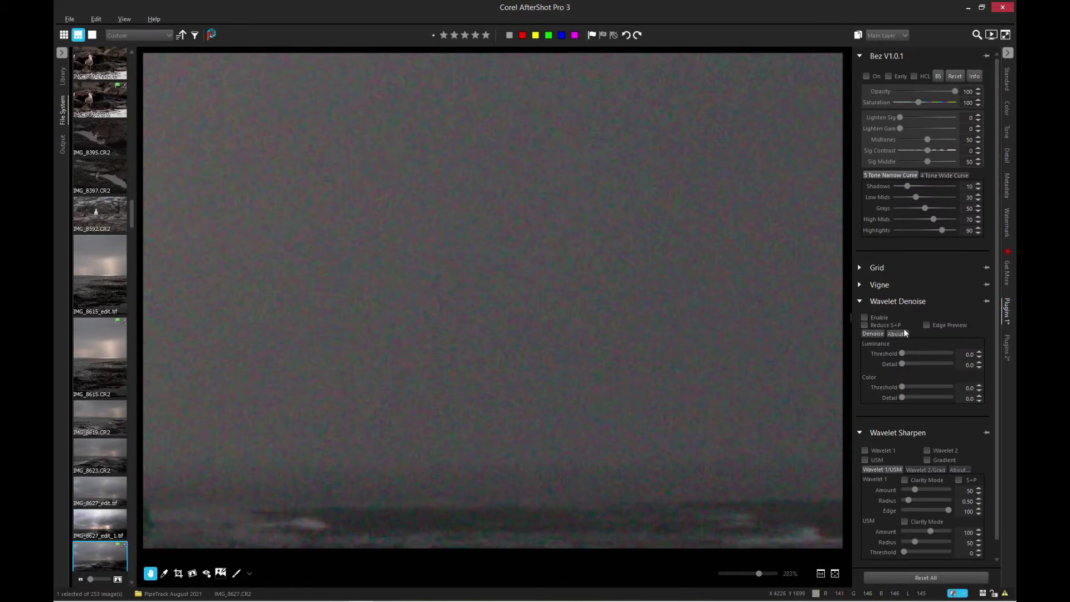
pyautogui.click(934, 354)
pyautogui.click(934, 354)
pyautogui.click(934, 354)
pyautogui.click(935, 354)
pyautogui.click(935, 387)
pyautogui.click(936, 388)
pyautogui.click(935, 388)
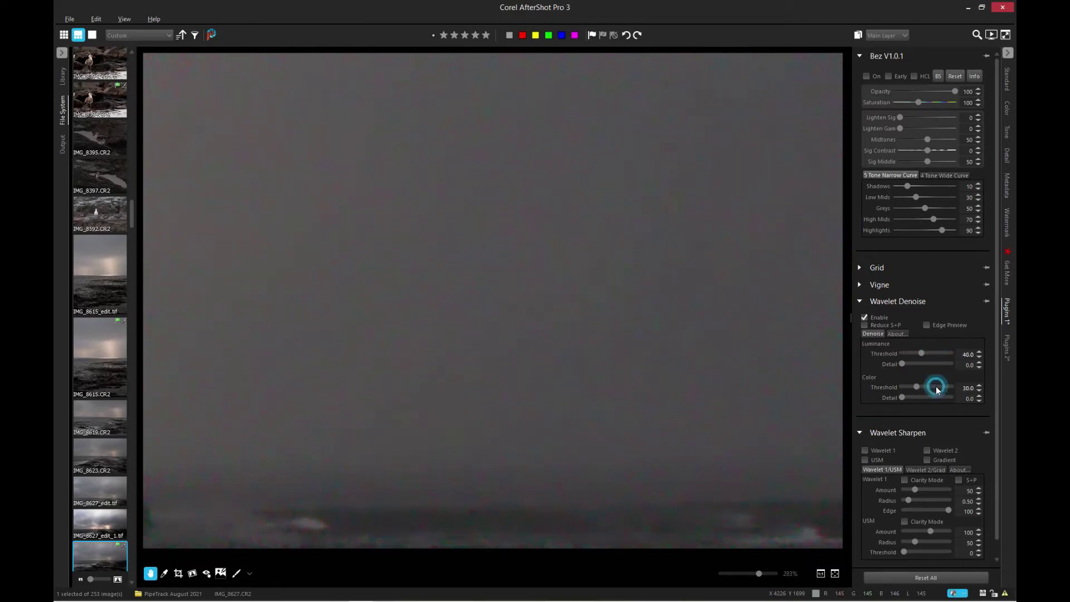
pyautogui.click(935, 388)
# Examine the denoised sky, horizon and sea at several magnifications, finishing with the whole photo in view
pyautogui.scroll(-5, 424, 399)
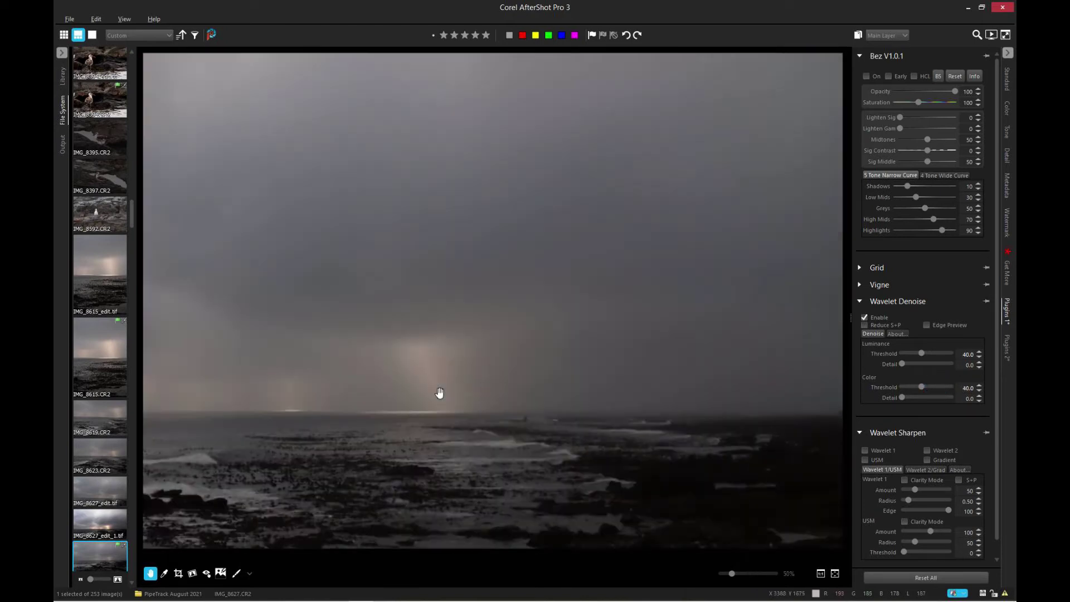
pyautogui.scroll(-2, 390, 440)
pyautogui.scroll(2, 296, 446)
pyautogui.scroll(1, 595, 322)
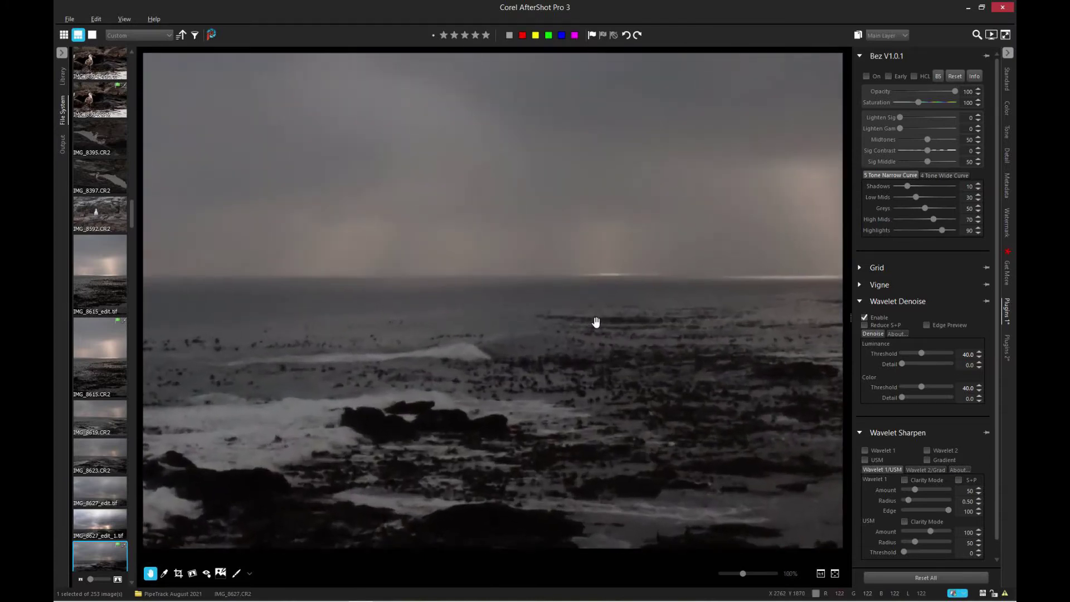
pyautogui.scroll(1, 511, 296)
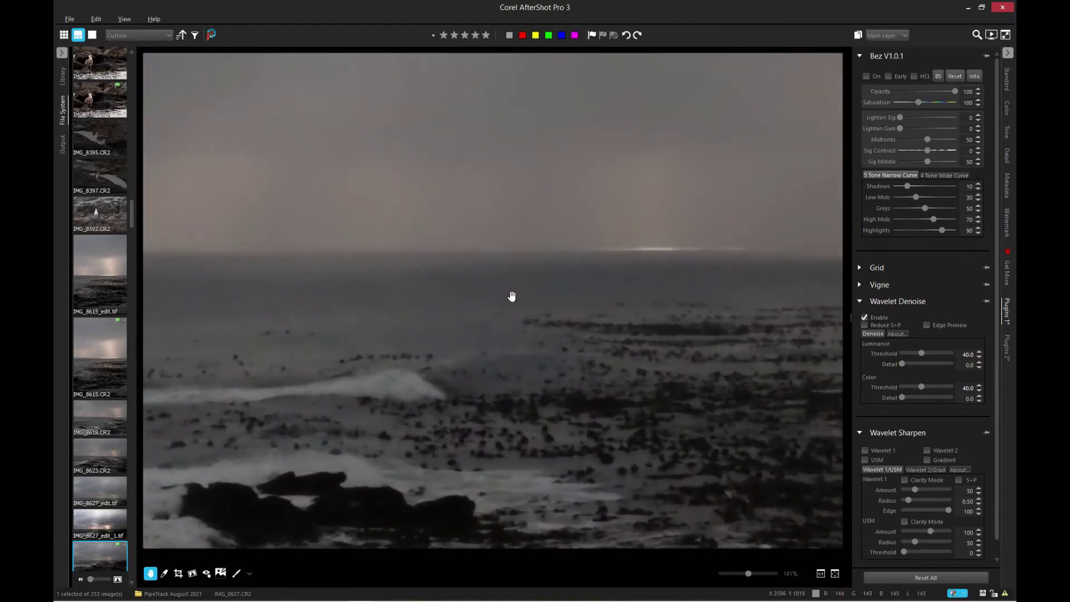
pyautogui.scroll(-2, 514, 296)
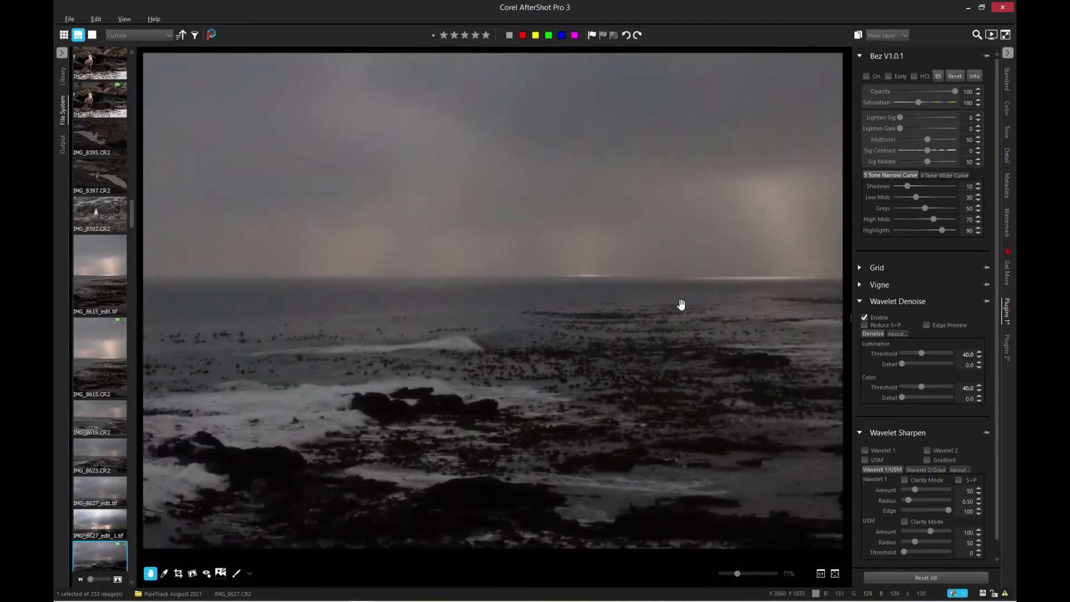
pyautogui.scroll(-1, 683, 303)
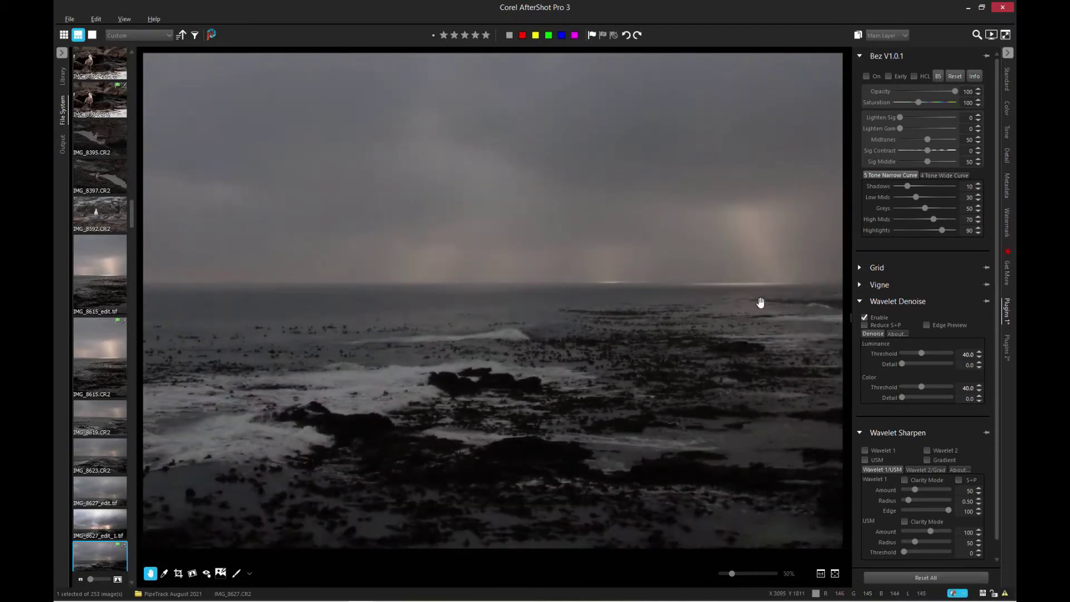
pyautogui.scroll(-2, 681, 284)
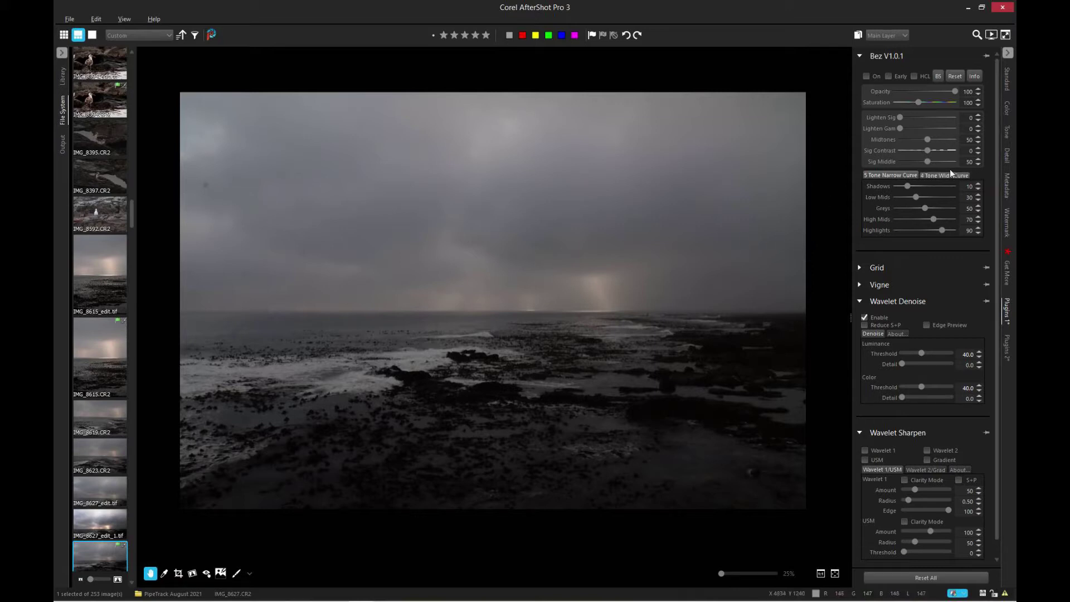
# Adjust the RGB curve by pulling the white point in to the histogram's bright end and darkening the midtones
pyautogui.click(1008, 111)
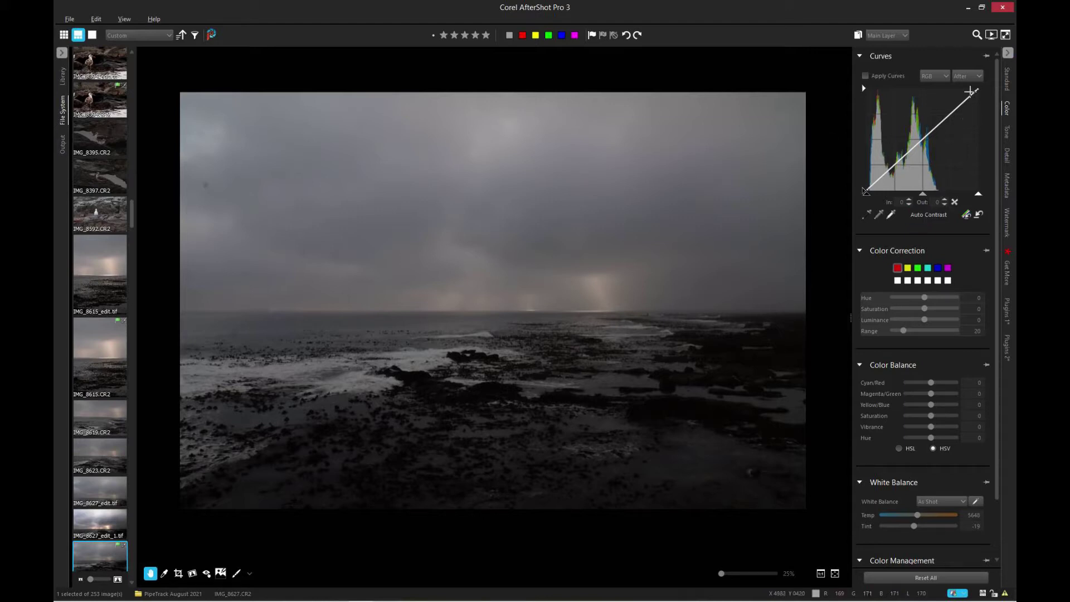
pyautogui.click(1008, 131)
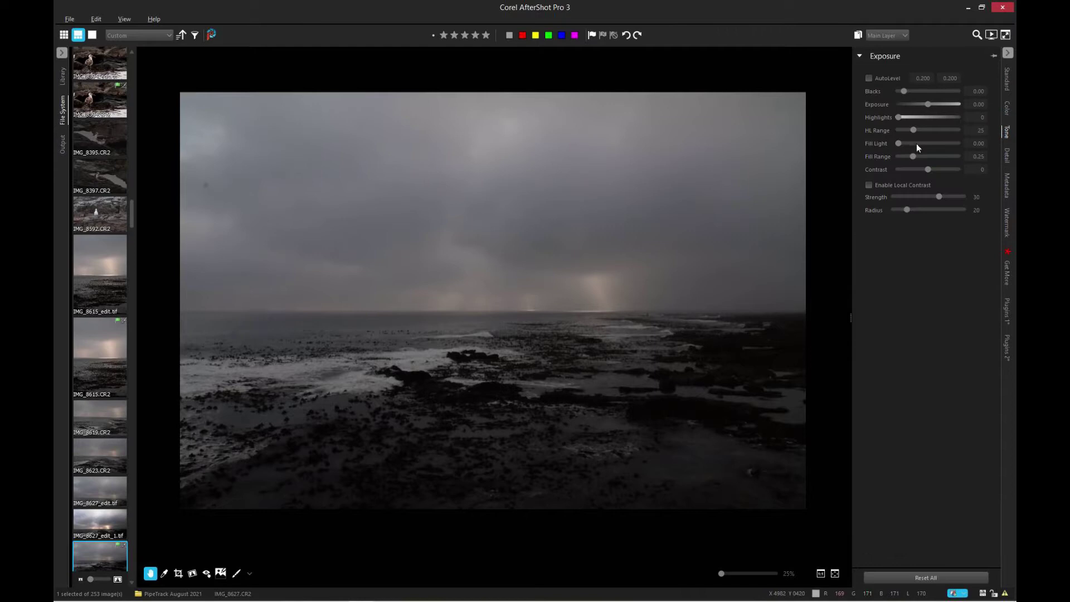
pyautogui.click(1008, 110)
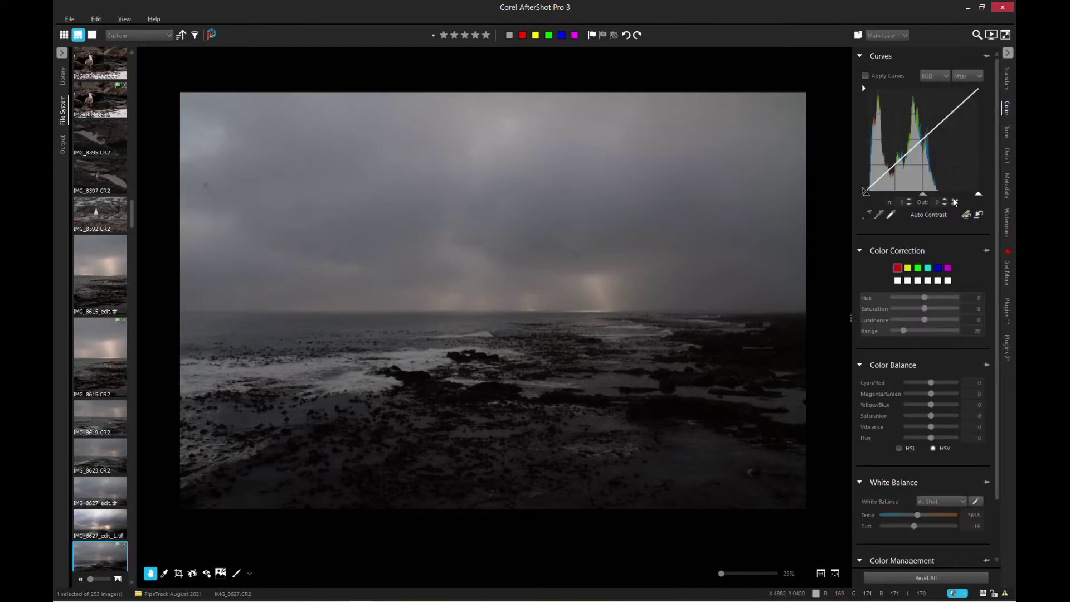
pyautogui.moveTo(978, 193); pyautogui.dragTo(939, 200)
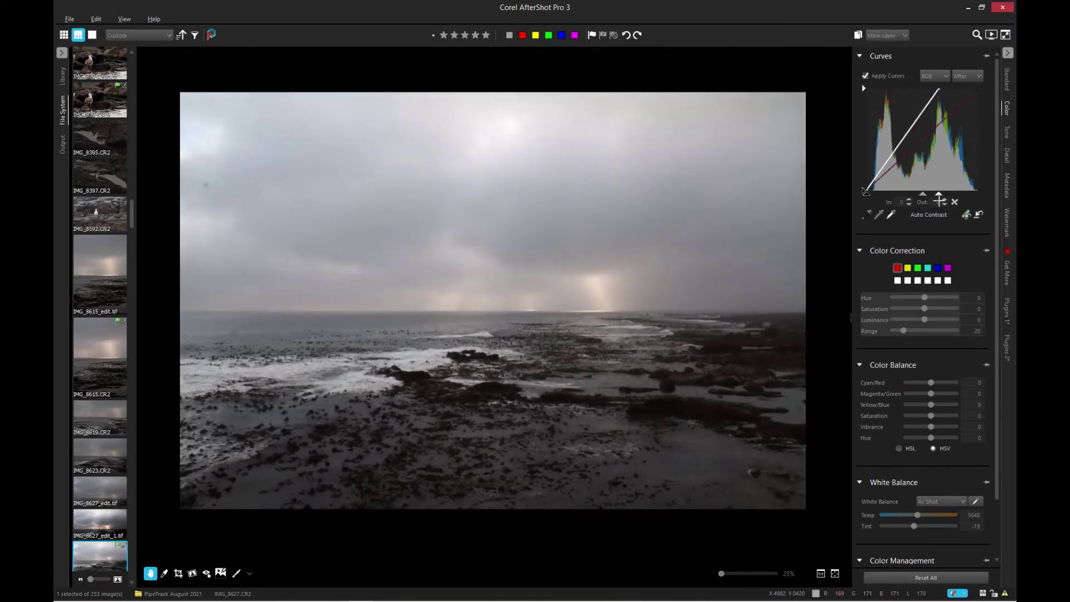
pyautogui.moveTo(923, 194); pyautogui.dragTo(911, 195)
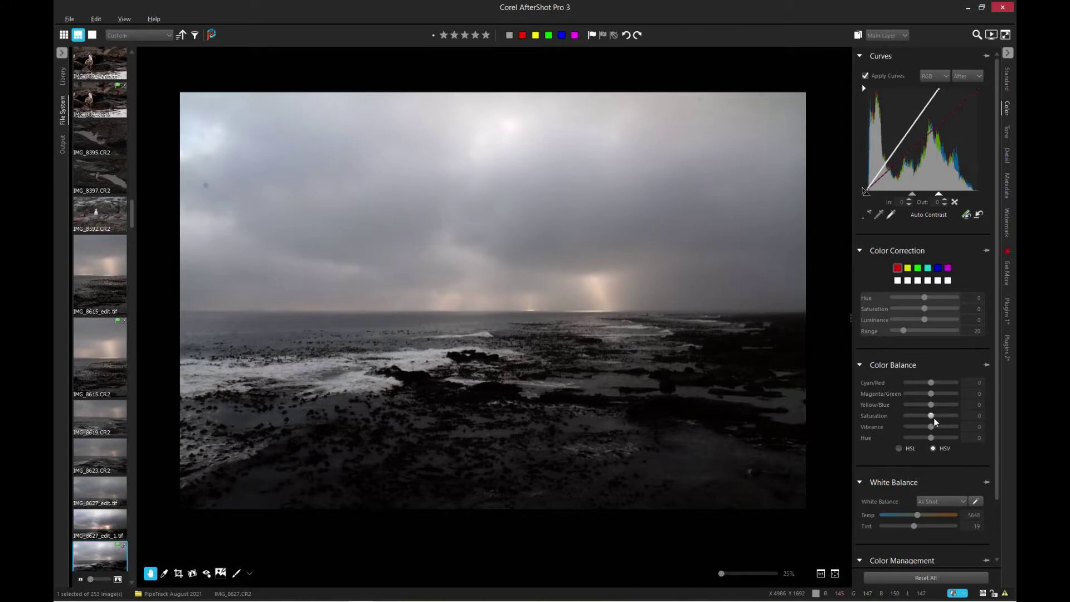
# Try Saturation and Vibrance at 100 to examine the colours in the sky, and reset both to 0
pyautogui.moveTo(950, 419); pyautogui.dragTo(975, 432)
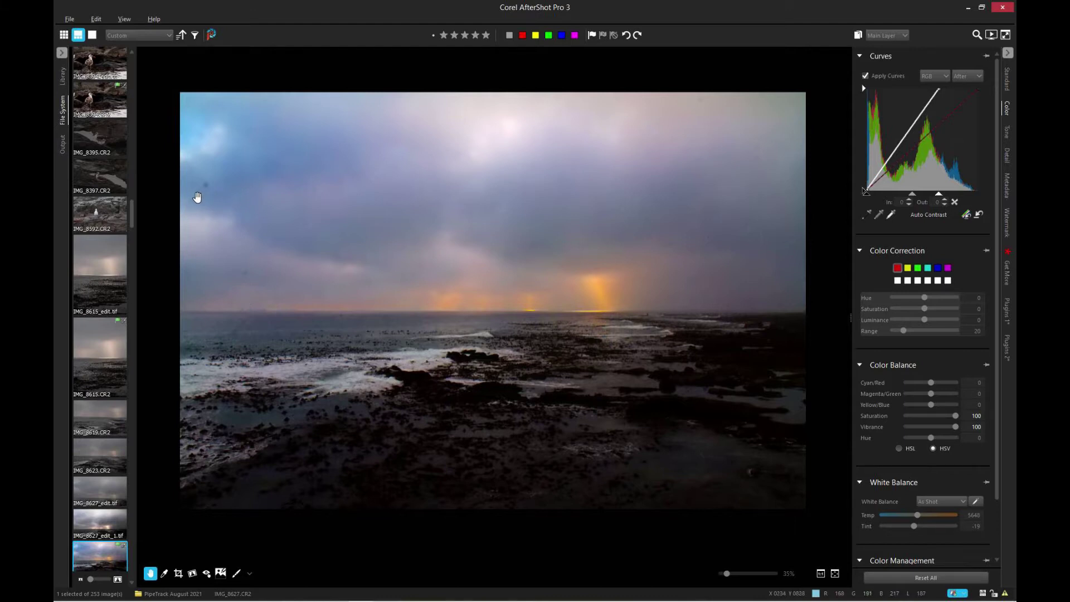
pyautogui.scroll(2, 198, 197)
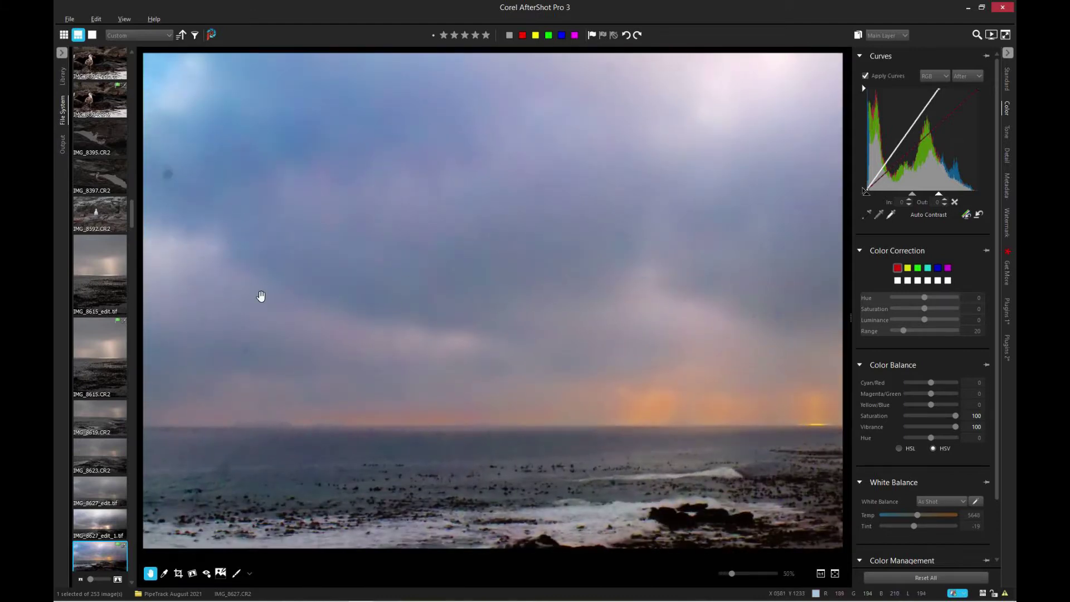
pyautogui.scroll(-3, 260, 296)
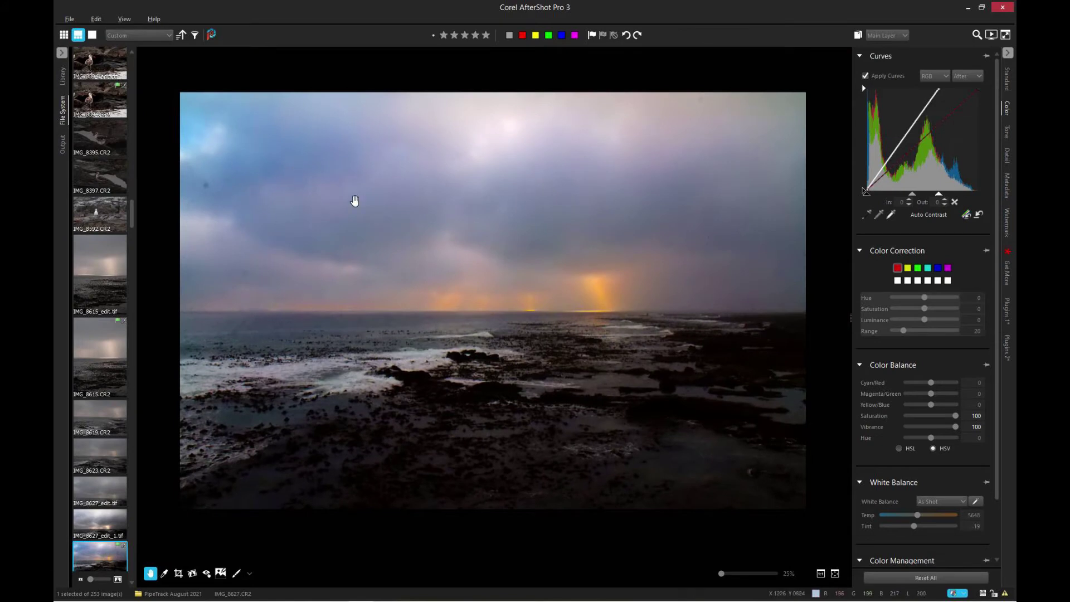
pyautogui.doubleClick(957, 416)
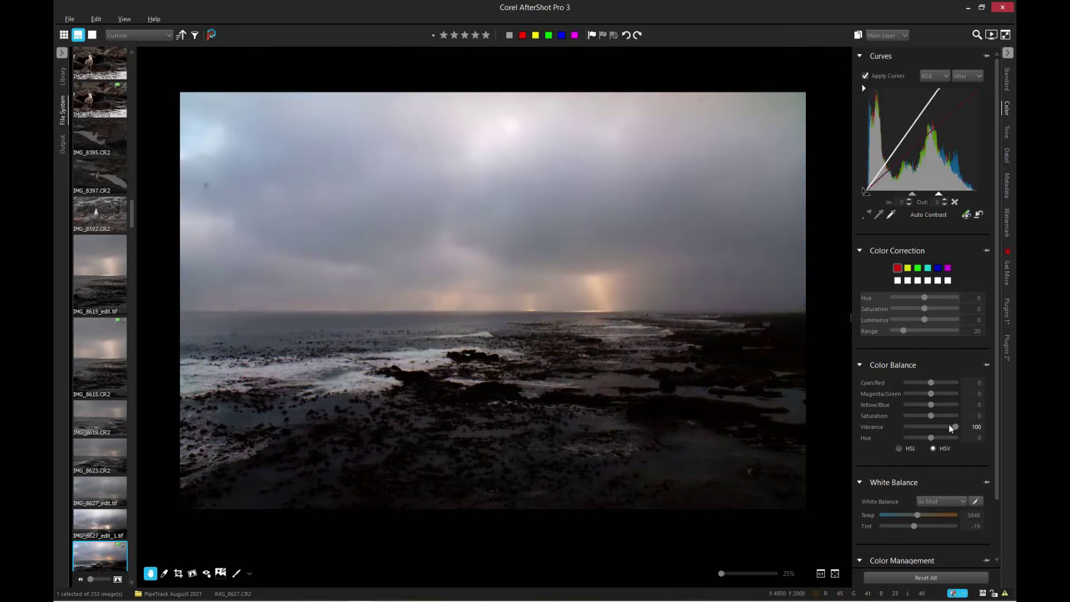
pyautogui.doubleClick(953, 427)
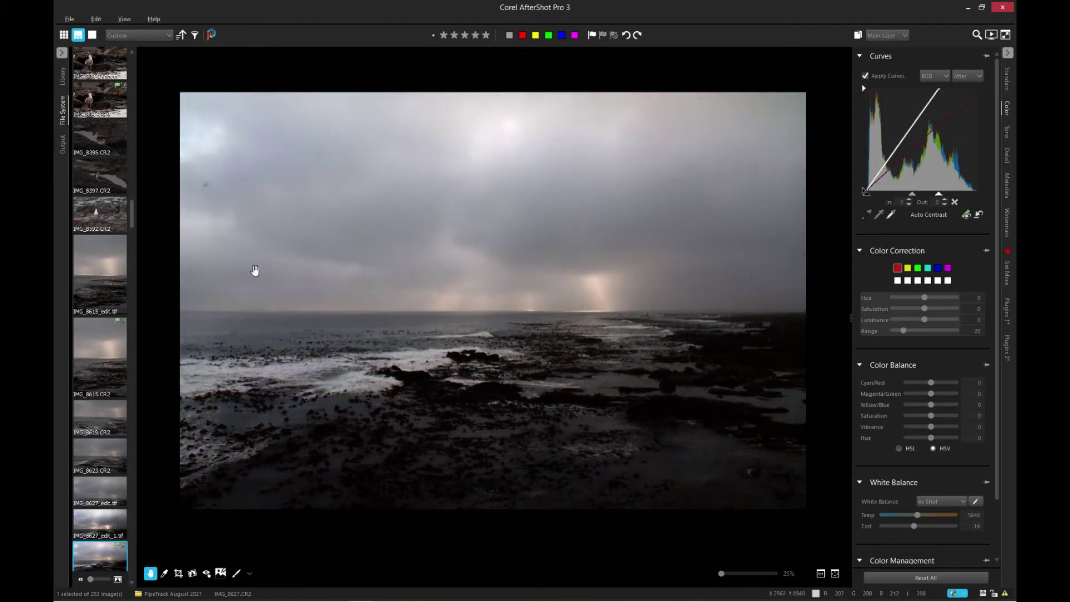
# Set the Orange and Yellow luminance to 60 in the Color Equalizer
pyautogui.click(1007, 310)
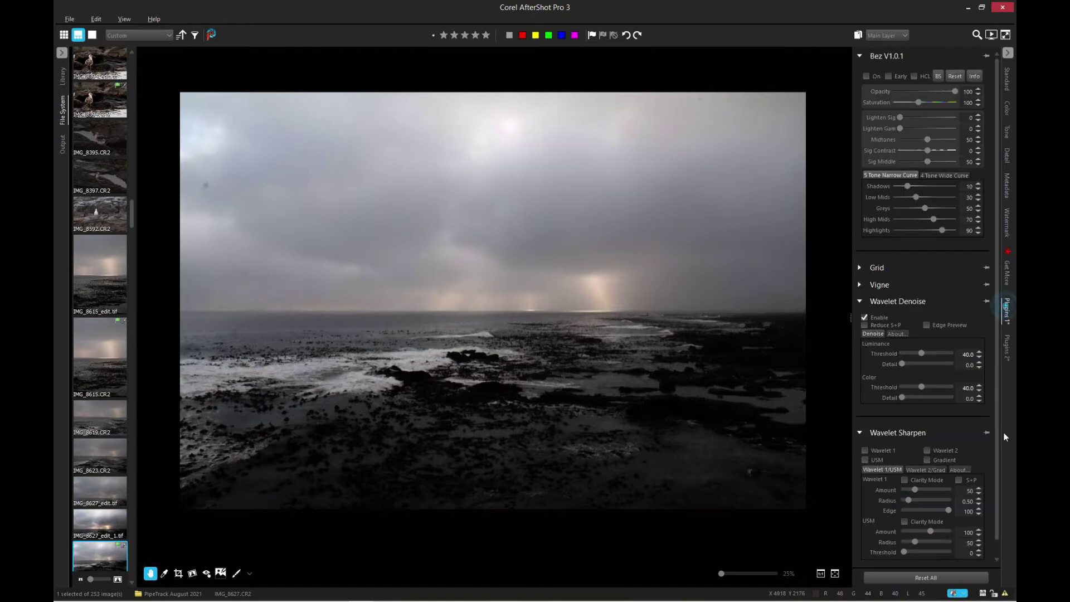
pyautogui.click(1005, 345)
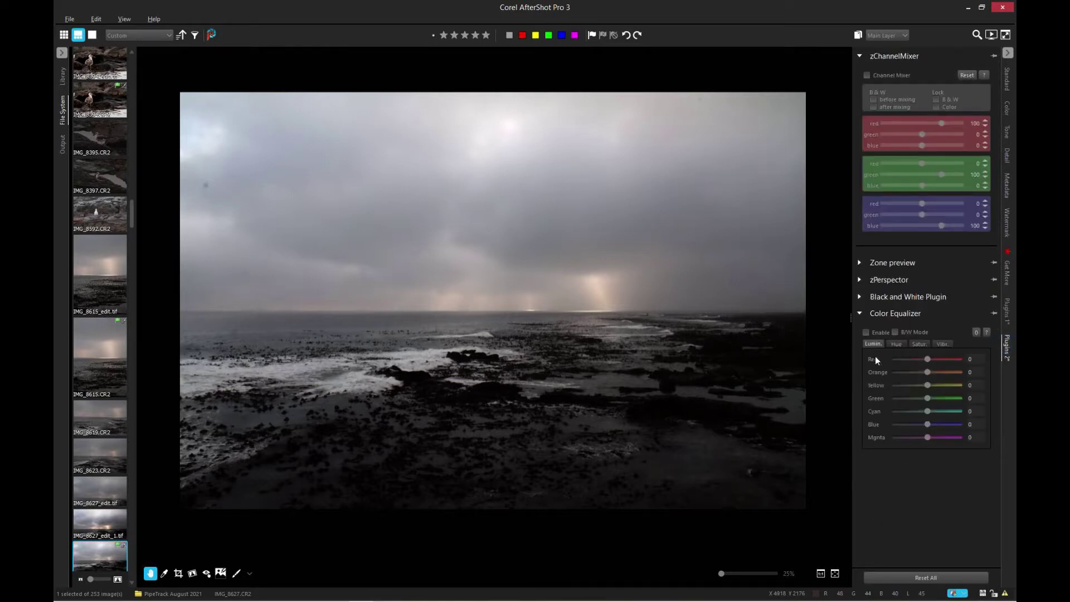
pyautogui.click(956, 384)
pyautogui.click(956, 384)
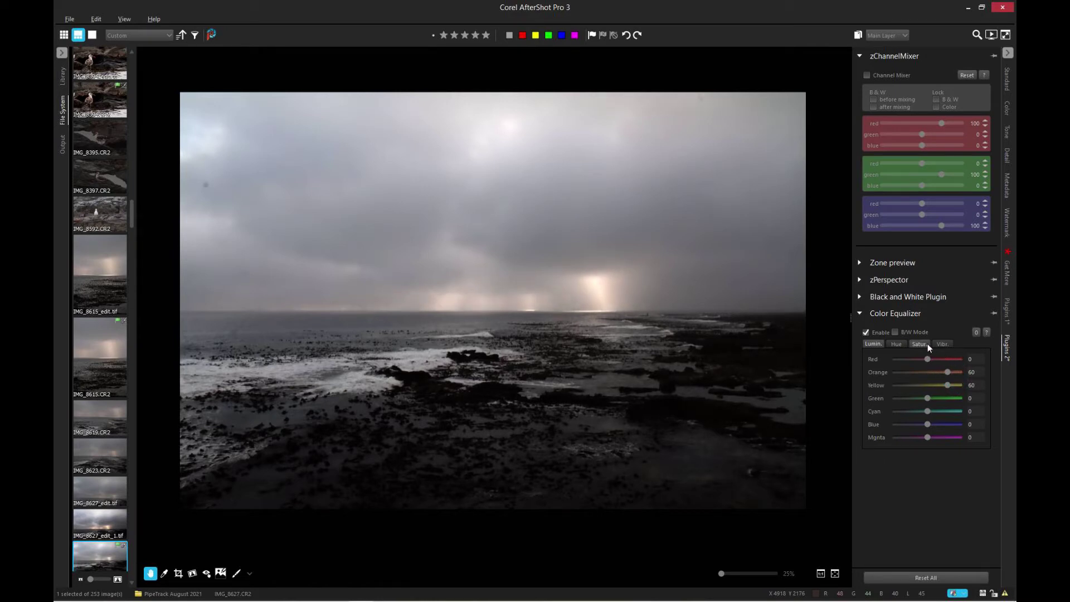
# Set the Orange and Yellow vibrance to 60 in the Color Equalizer
pyautogui.click(941, 344)
pyautogui.click(953, 373)
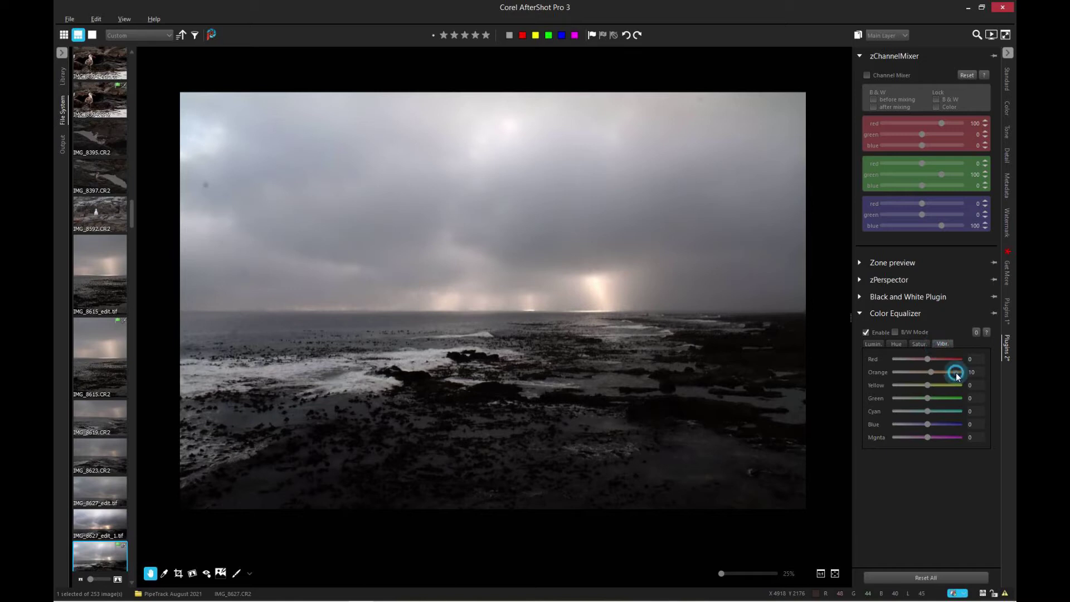
pyautogui.click(952, 387)
# Turn on the clipping warnings and examine the bright light shaft above the horizon
pyautogui.click(1006, 594)
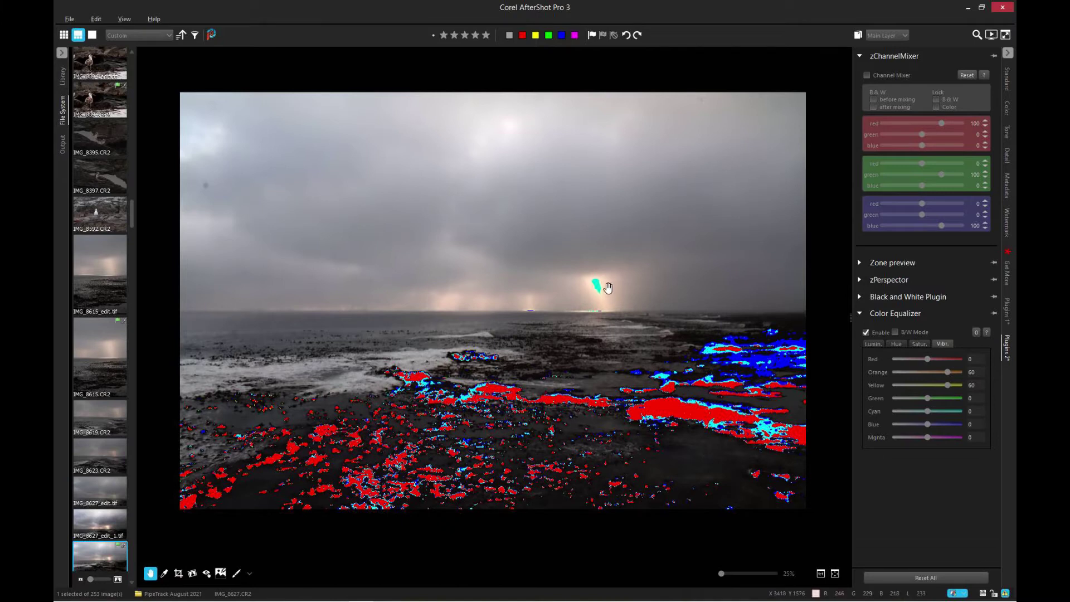
pyautogui.scroll(1, 608, 288)
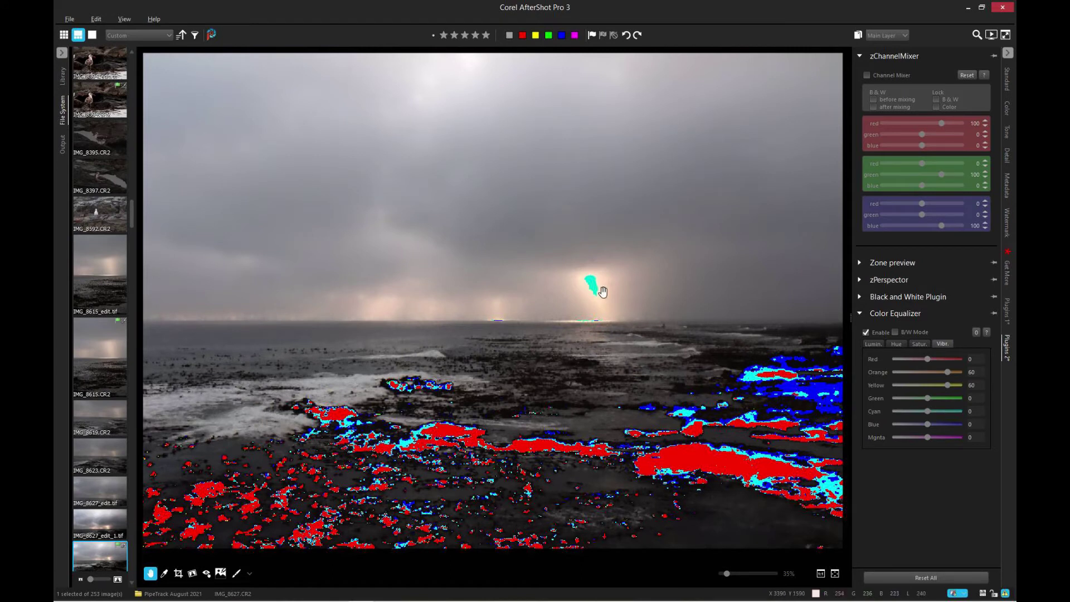
# Reduce the Orange luminance to 40 and the Yellow luminance to 50 in the Color Equalizer
pyautogui.scroll(3, 602, 291)
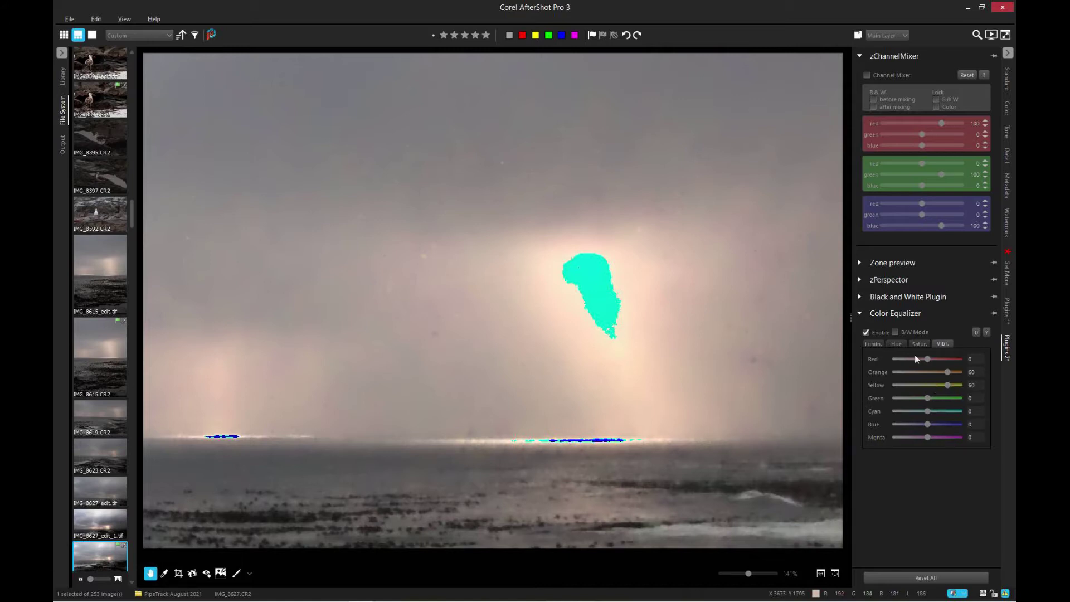
pyautogui.click(871, 344)
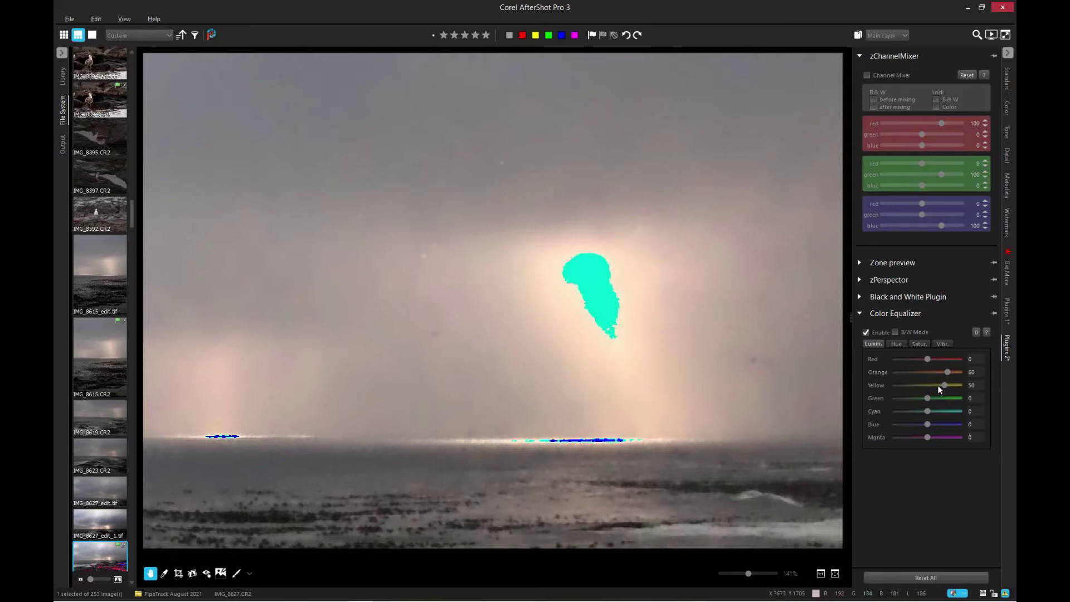
pyautogui.click(930, 370)
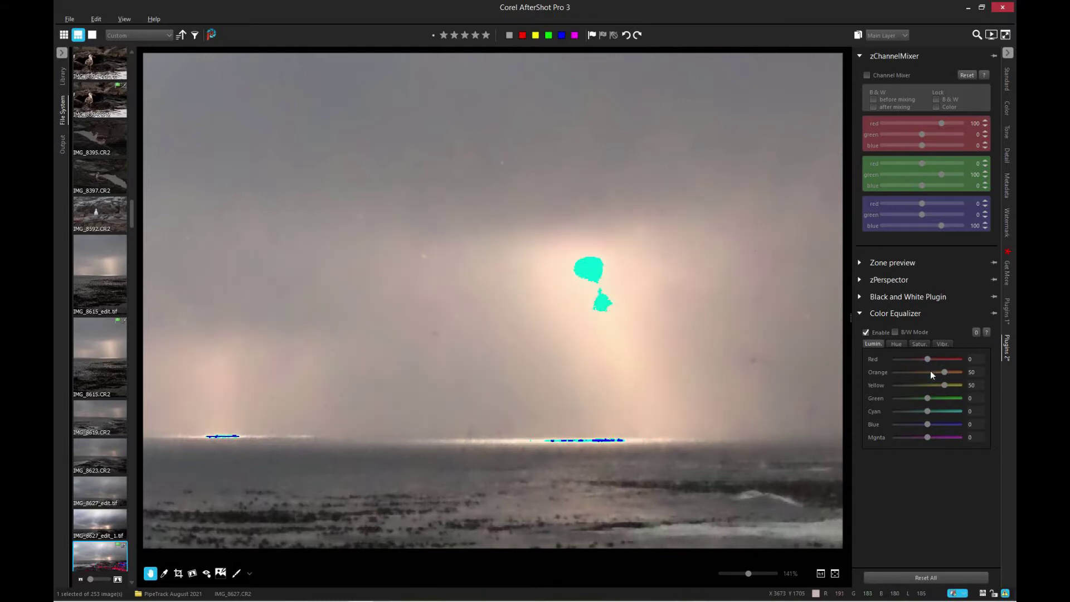
pyautogui.click(931, 373)
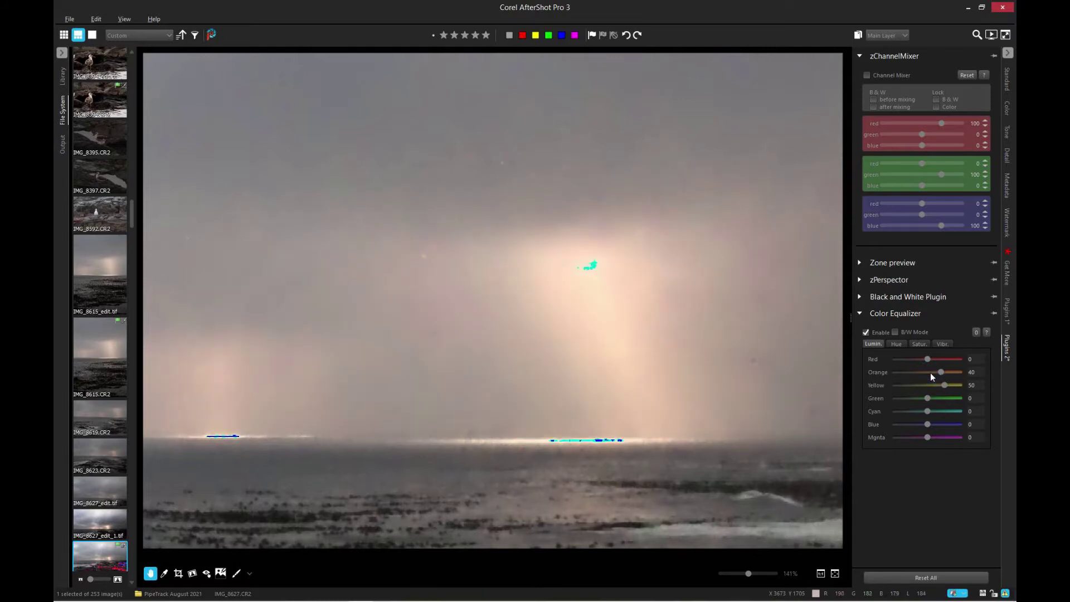
pyautogui.click(958, 390)
pyautogui.click(959, 388)
# Set the Orange and Yellow vibrance to 80 in the Color Equalizer
pyautogui.click(942, 344)
pyautogui.click(957, 385)
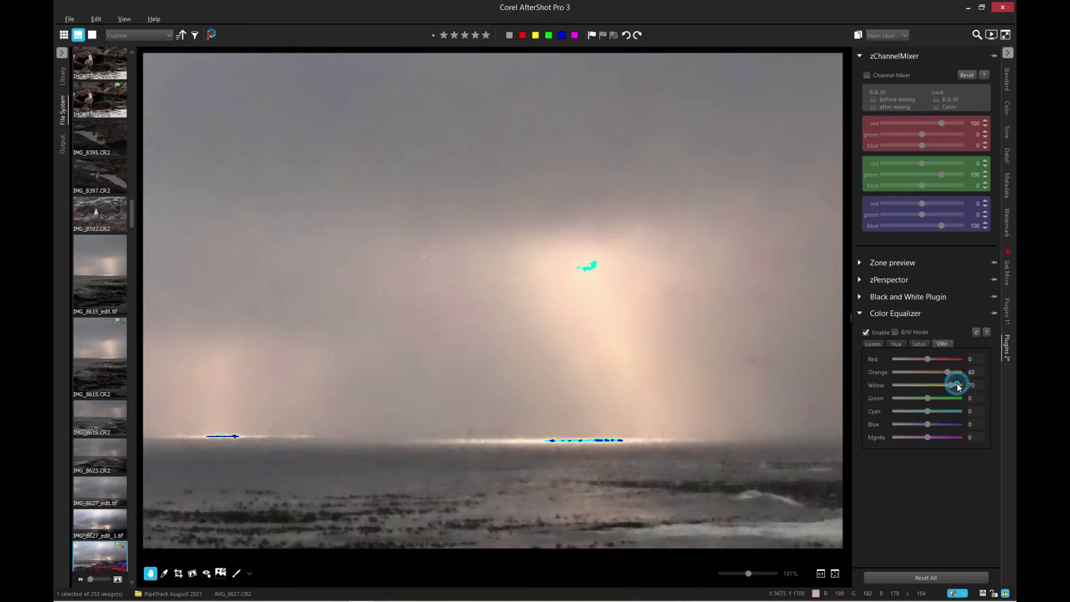
pyautogui.click(958, 372)
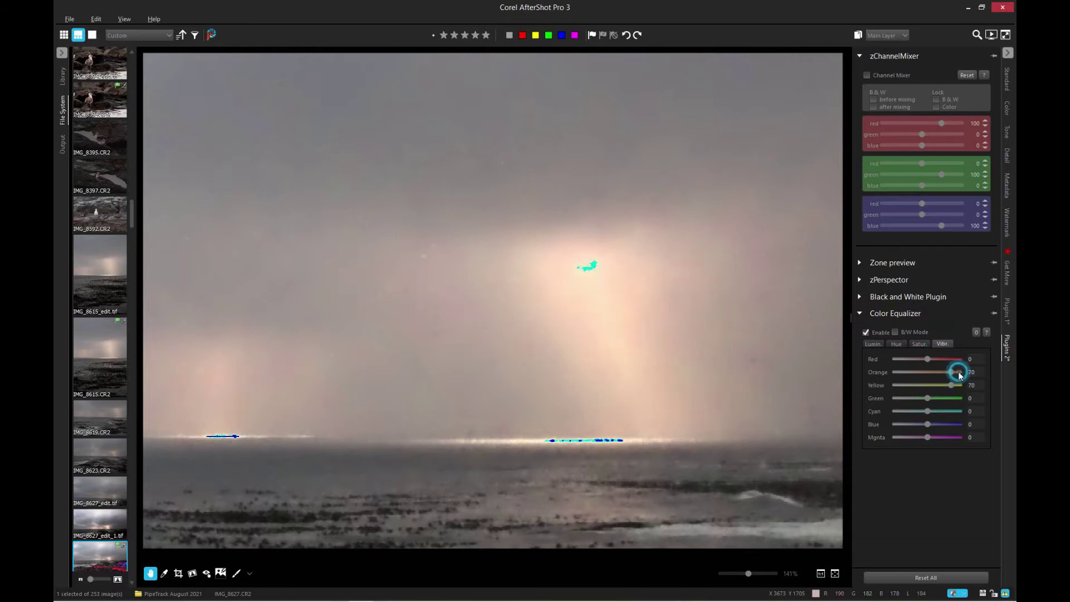
pyautogui.click(958, 373)
pyautogui.click(959, 385)
# Check the whole photo for remaining clipped areas, and turn off the clipping warnings
pyautogui.scroll(-2, 589, 349)
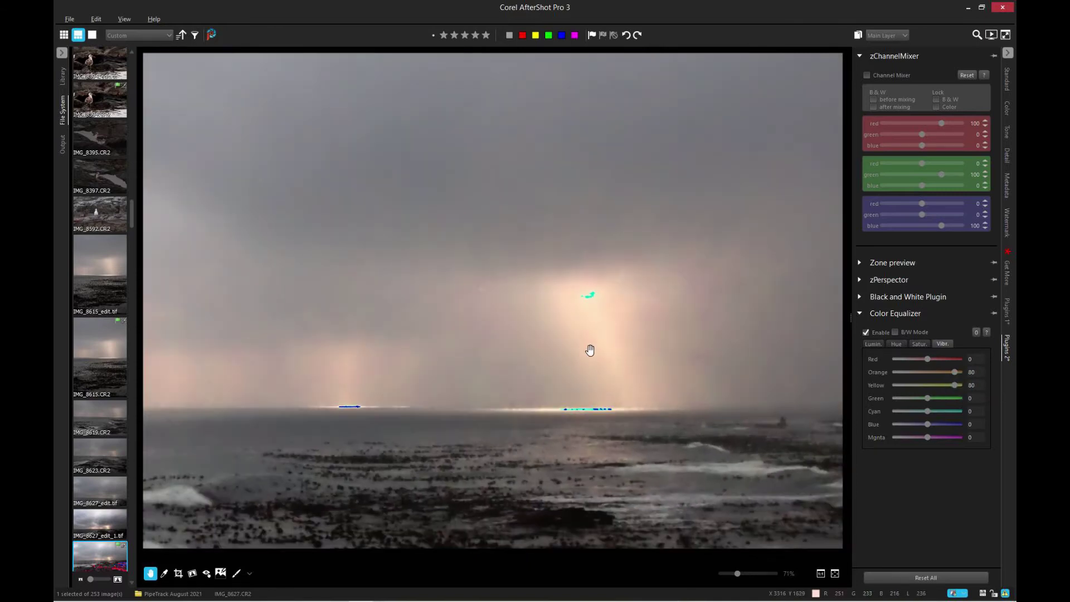
pyautogui.scroll(-3, 590, 350)
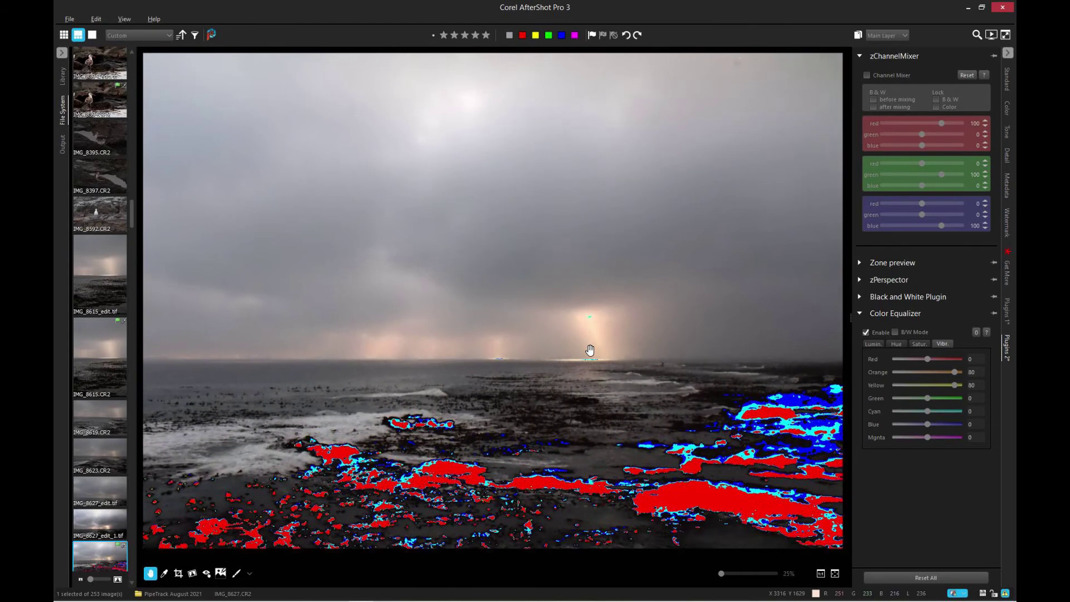
pyautogui.scroll(-2, 590, 350)
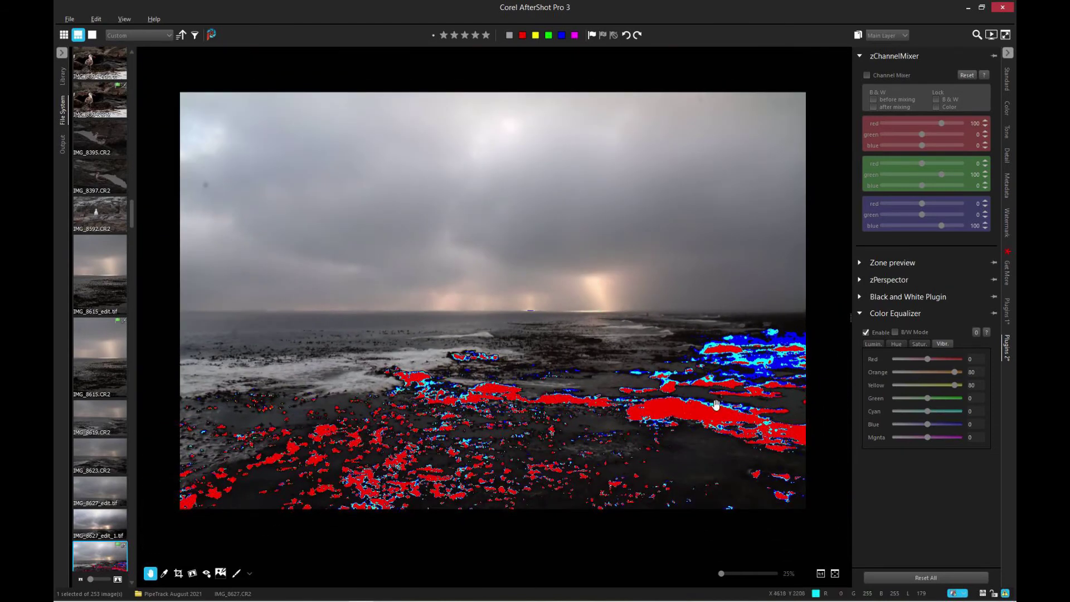
pyautogui.click(1007, 594)
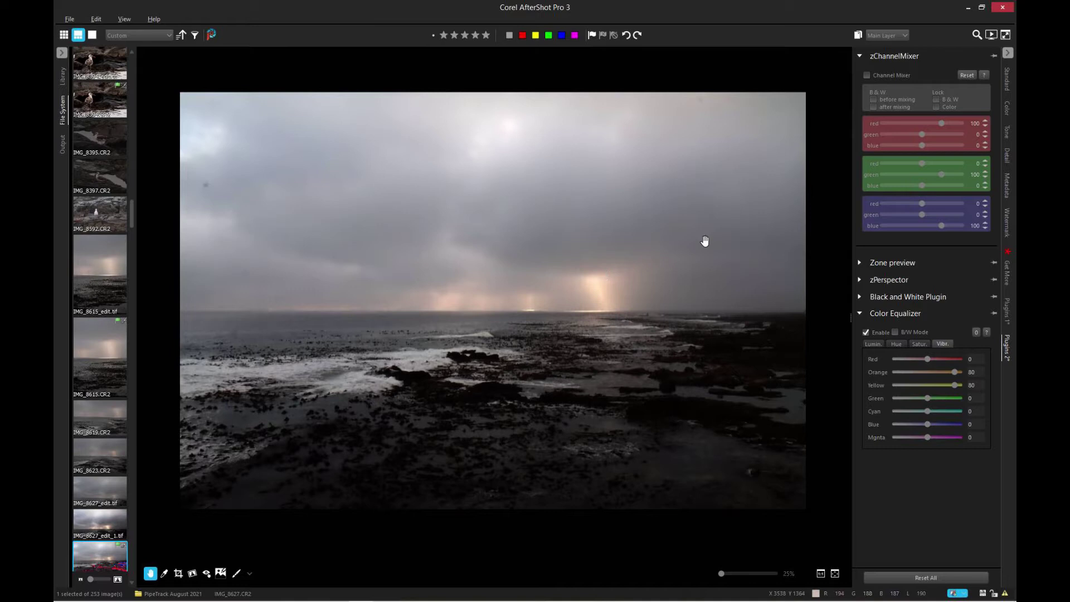
# Shape the RGB curve with a highlight point at In 195, Out 209 and a shadow point at In 82, Out 79
pyautogui.click(1009, 109)
pyautogui.moveTo(929, 109); pyautogui.dragTo(922, 106)
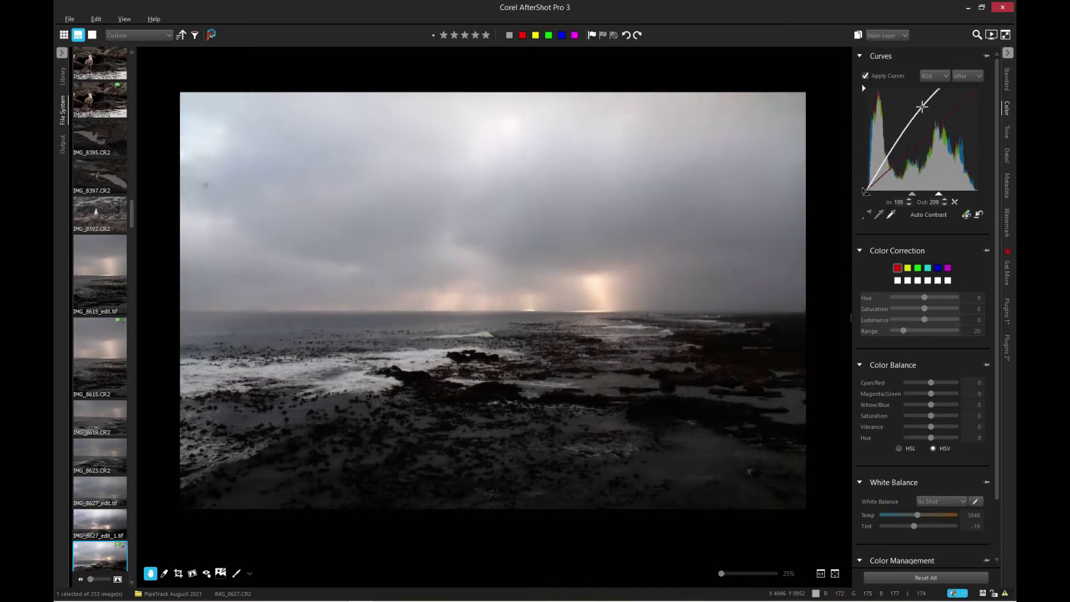
pyautogui.moveTo(890, 155); pyautogui.dragTo(890, 159)
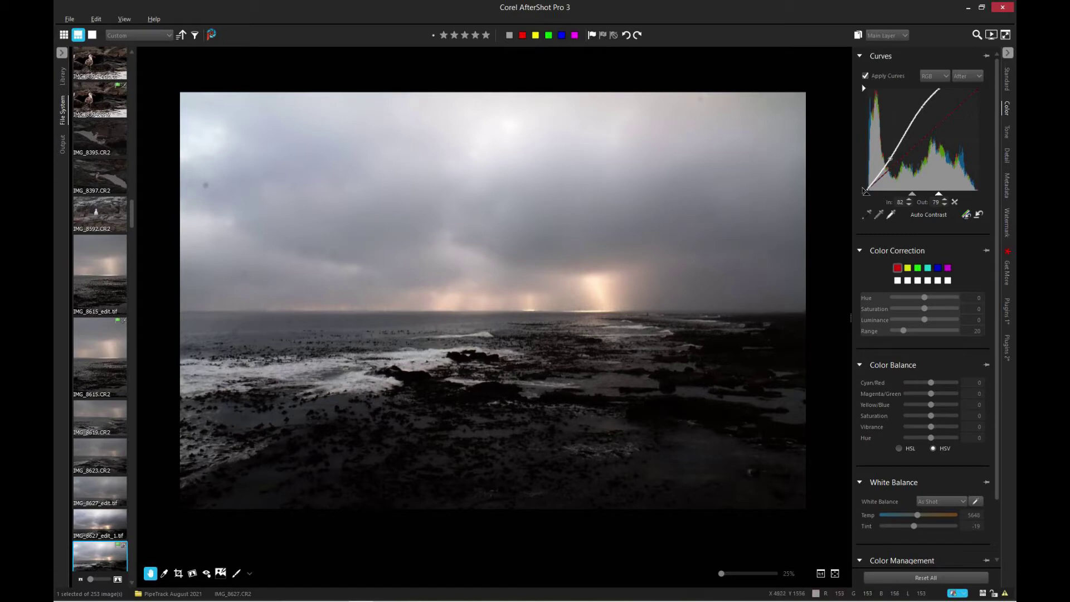
# Set the Color Balance Vibrance to 30 in HSV mode, and briefly check the photo with the clipping warnings
pyautogui.click(932, 448)
pyautogui.click(954, 426)
pyautogui.click(955, 426)
pyautogui.click(1005, 593)
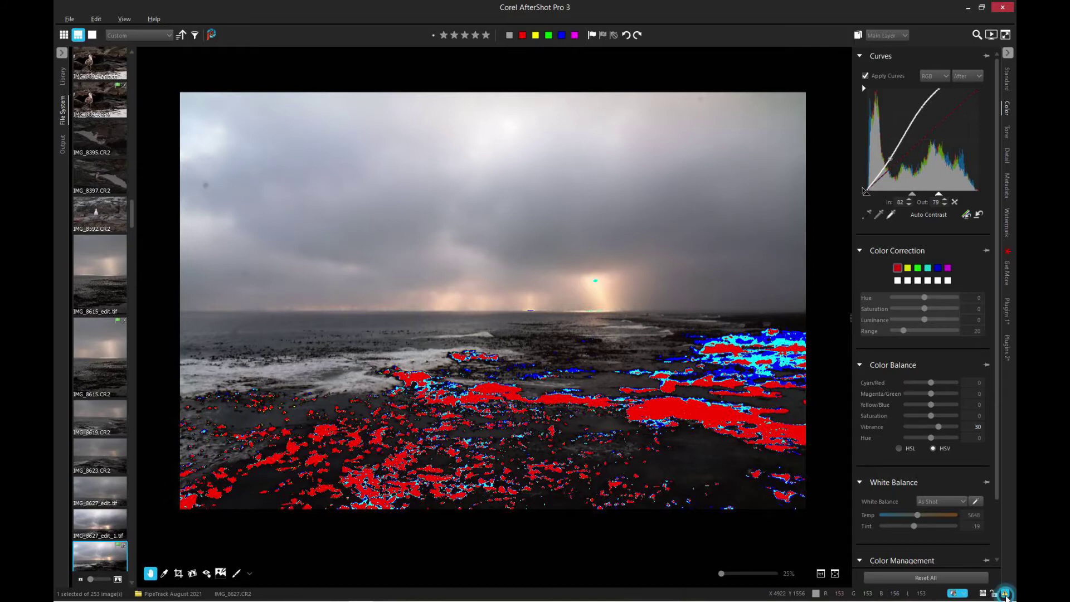
pyautogui.click(1005, 593)
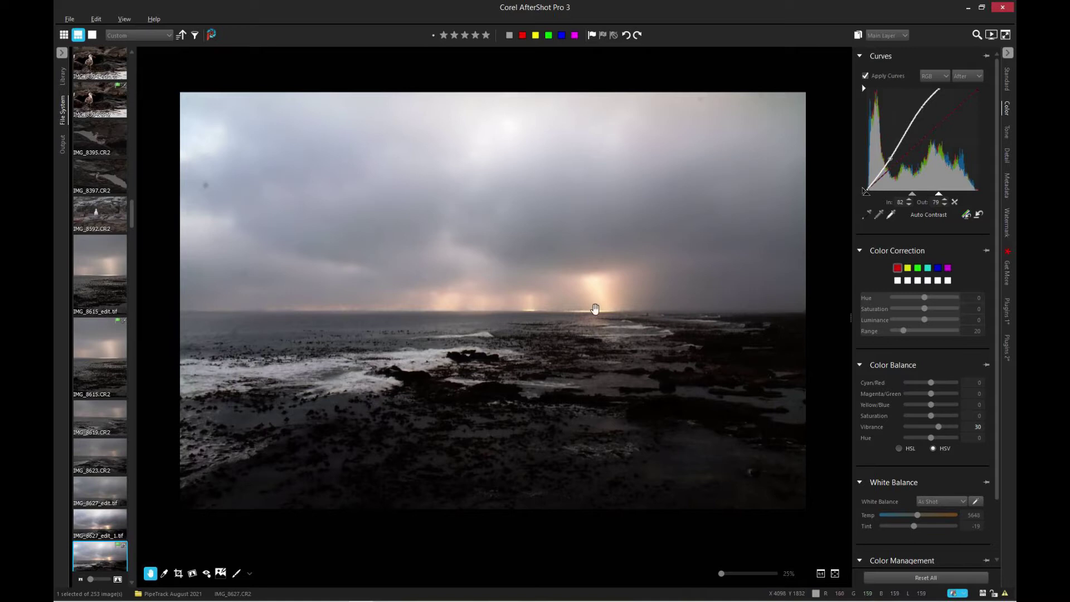
# Enable Bez and set the five-tone narrow curve to Low Mids 40, Greys 40, High Mids 60 and Highlights 70
pyautogui.click(1006, 309)
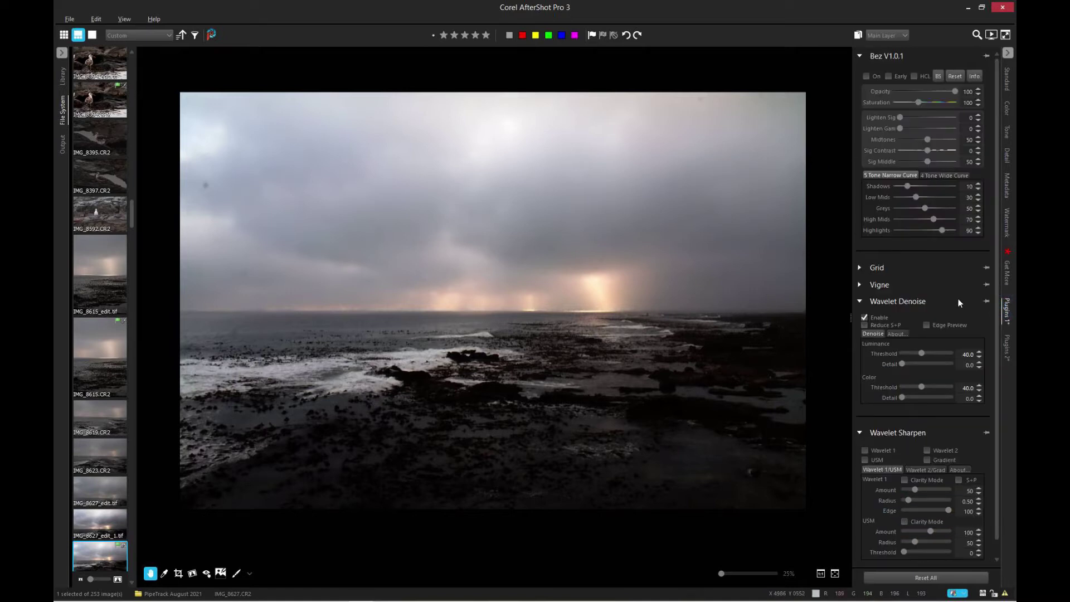
pyautogui.click(938, 197)
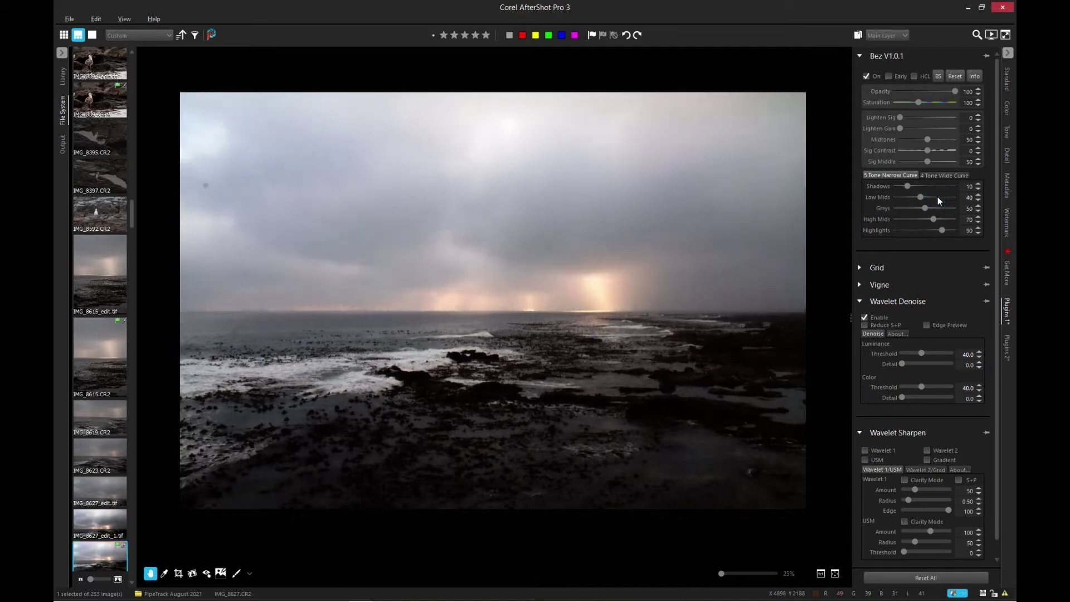
pyautogui.click(904, 209)
pyautogui.click(911, 219)
pyautogui.click(917, 230)
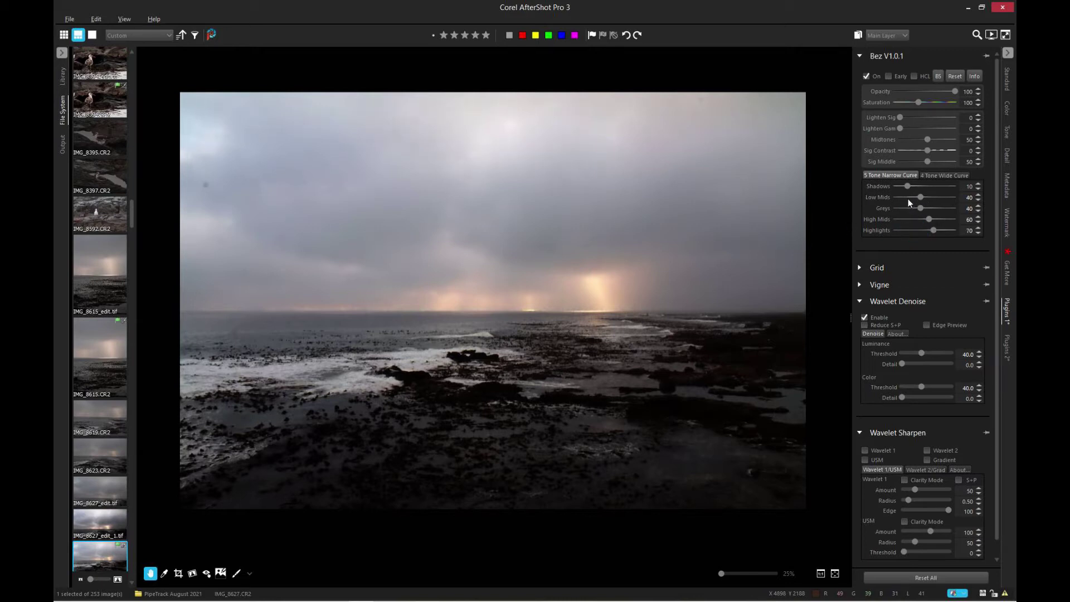
# Try Sig Contrast at 10, Low Mids at 30 and altered Saturation in Bez, restoring them to 0, 40 and 100
pyautogui.click(945, 150)
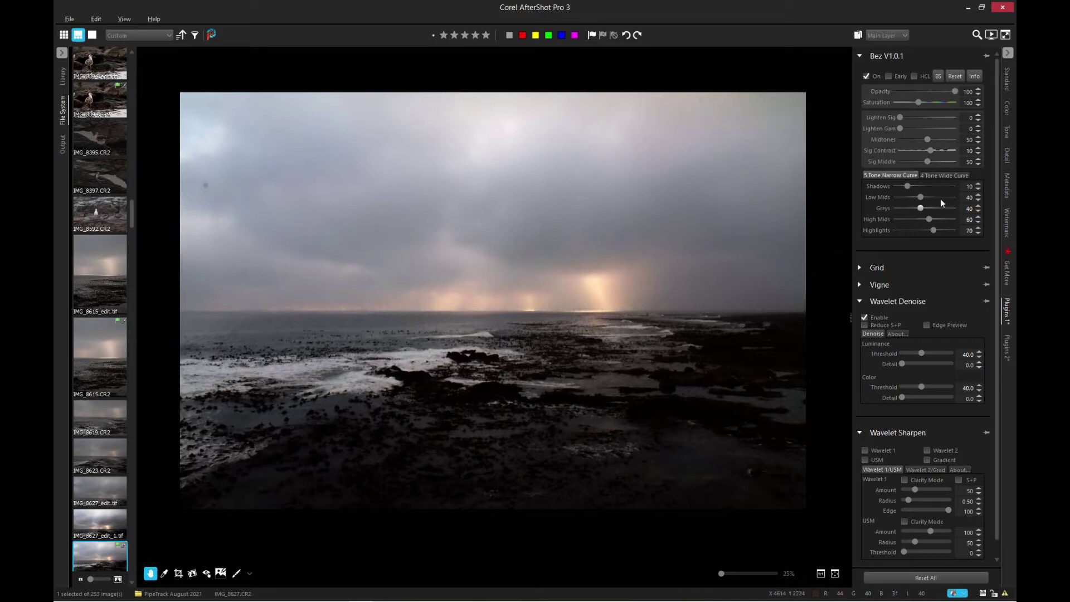
pyautogui.click(915, 148)
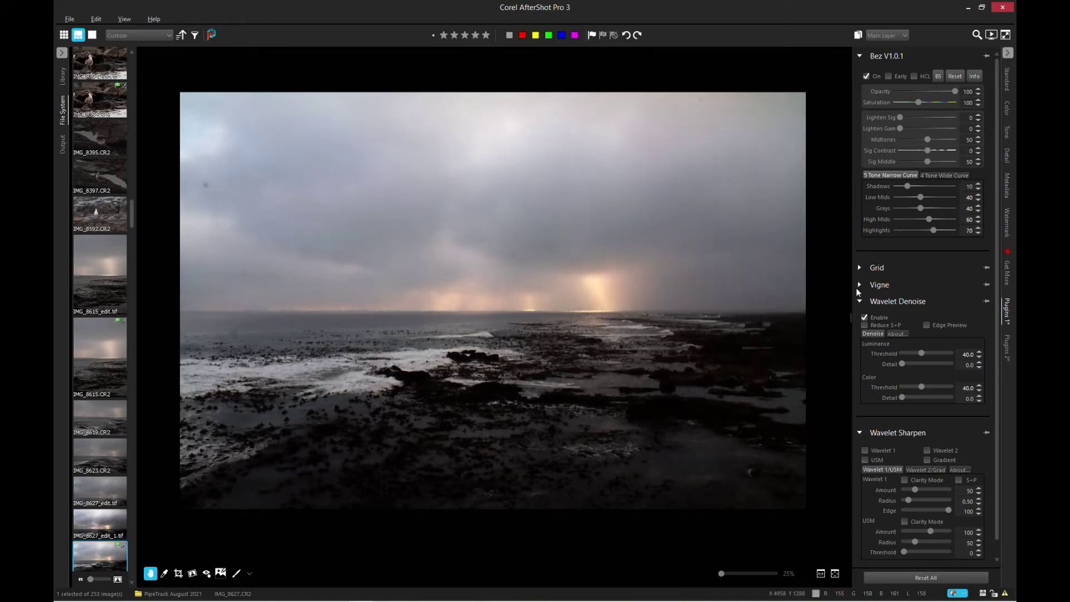
pyautogui.click(905, 197)
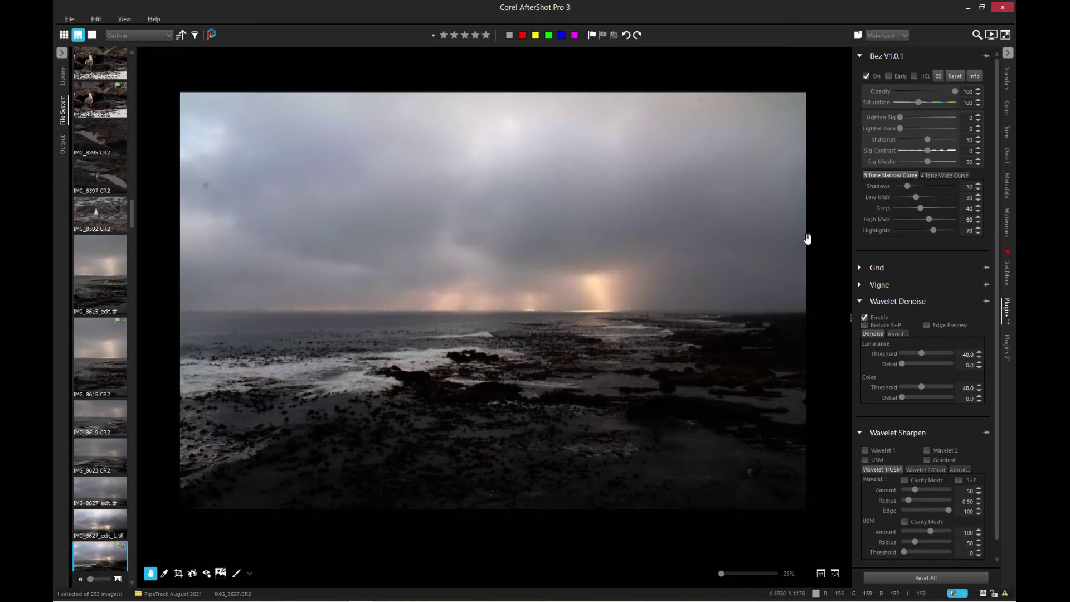
pyautogui.click(938, 196)
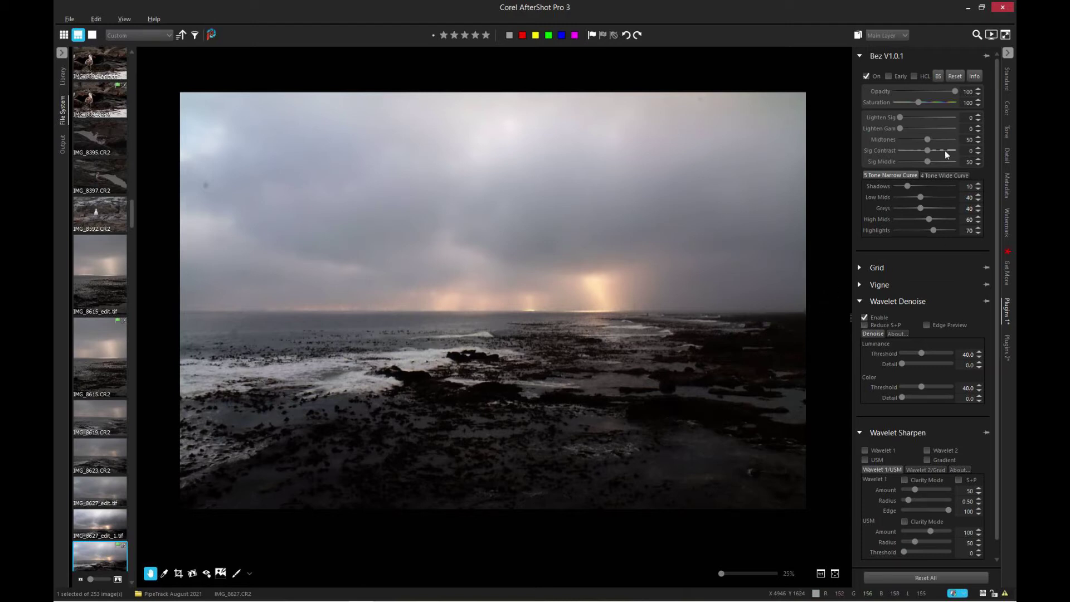
pyautogui.click(939, 102)
pyautogui.click(906, 102)
# Enable Sharpening and set its Amount to 150
pyautogui.click(1008, 132)
pyautogui.click(1009, 157)
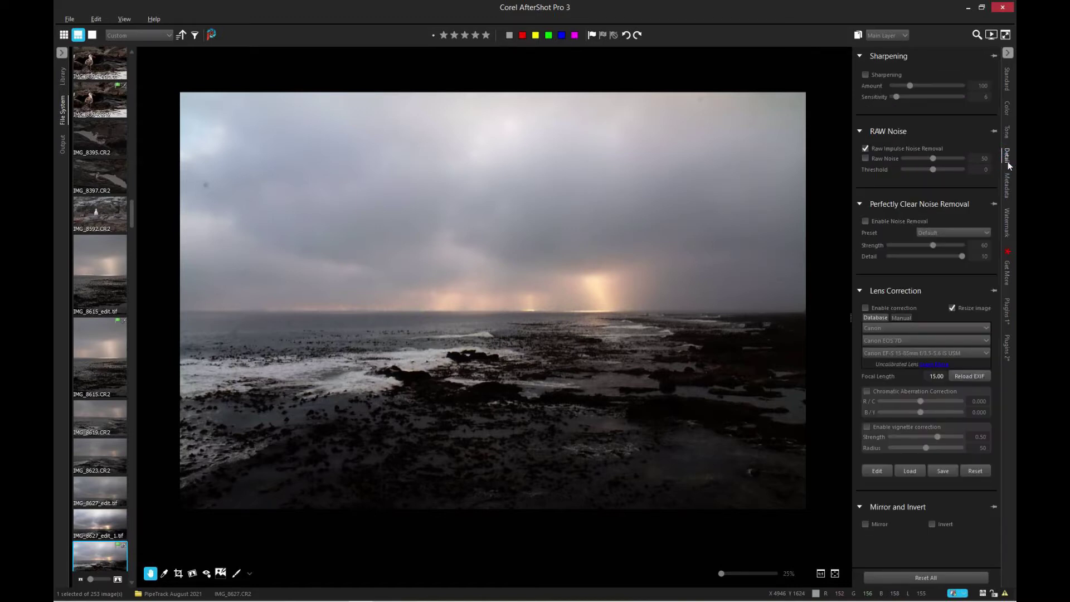
pyautogui.click(867, 74)
pyautogui.scroll(2, 589, 317)
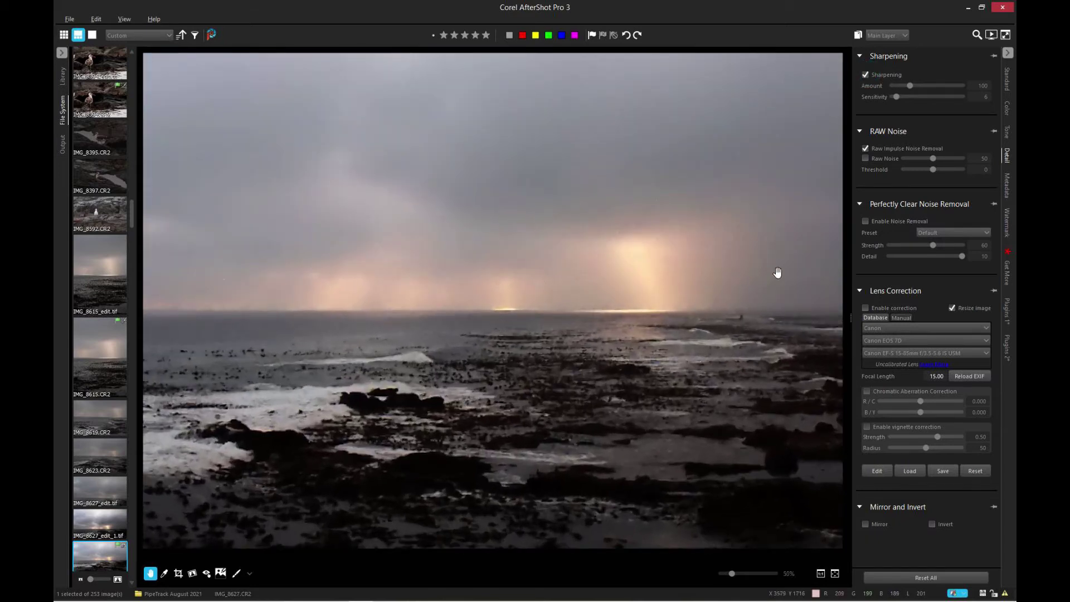
pyautogui.click(930, 87)
pyautogui.scroll(-2, 663, 317)
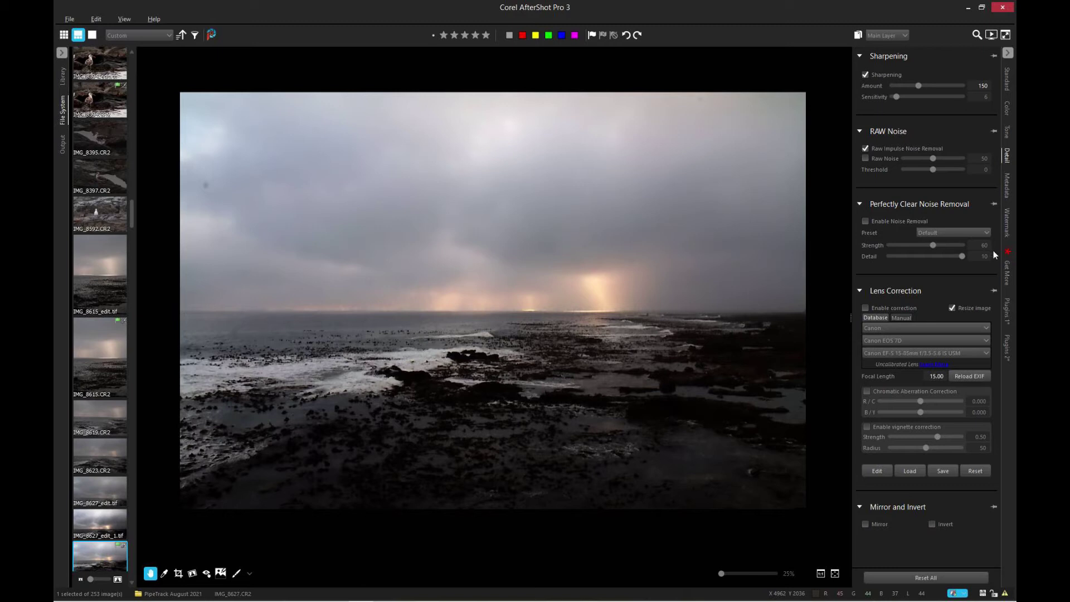
# Try lightening the photo in Bez with Lighten Sig at 10 and Lighten Gam at 5, and reset both to 0
pyautogui.click(1009, 314)
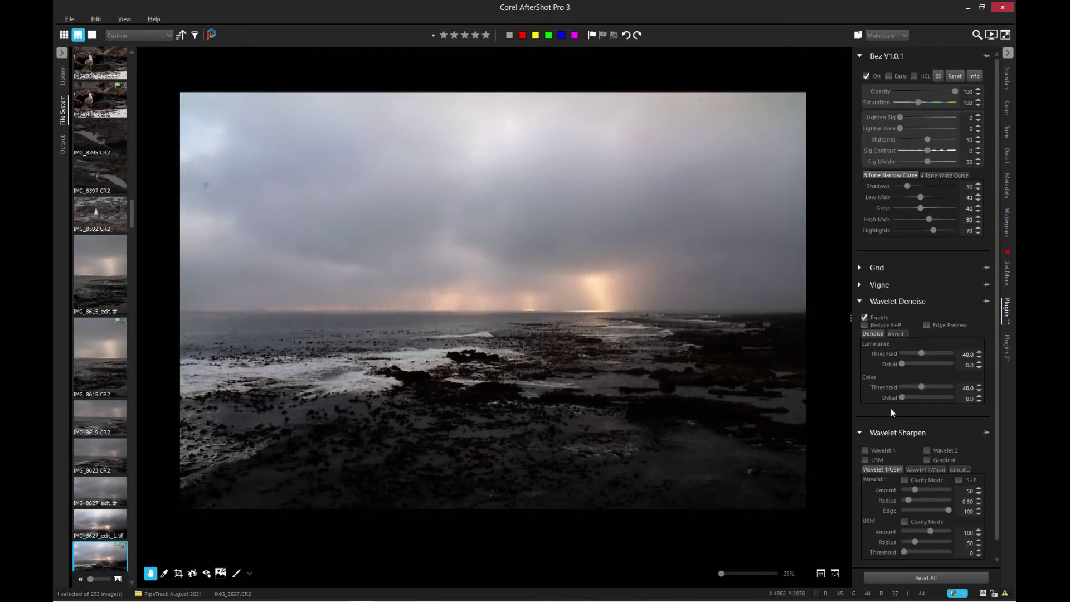
pyautogui.click(915, 117)
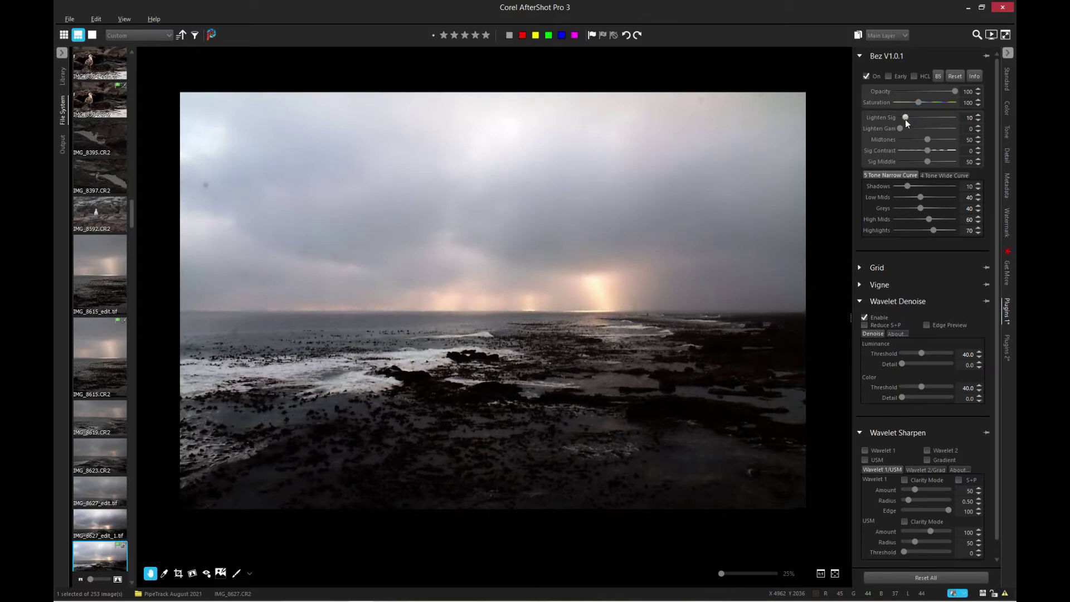
pyautogui.moveTo(902, 121)
pyautogui.mouseDown()
pyautogui.moveTo(893, 121)
pyautogui.moveTo(904, 128)
pyautogui.mouseUp()
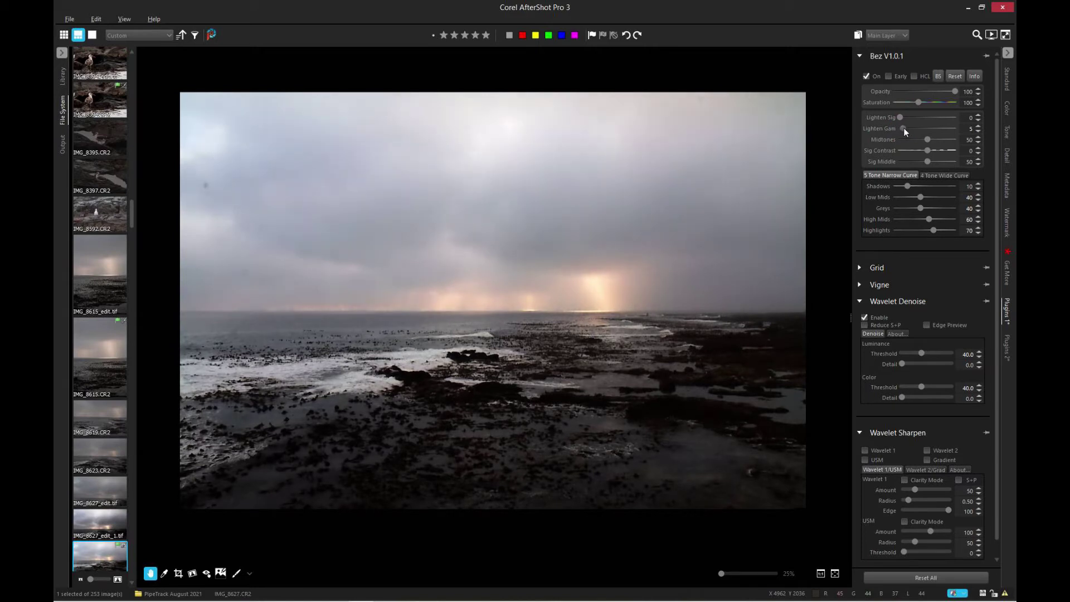
pyautogui.moveTo(902, 128); pyautogui.dragTo(894, 130)
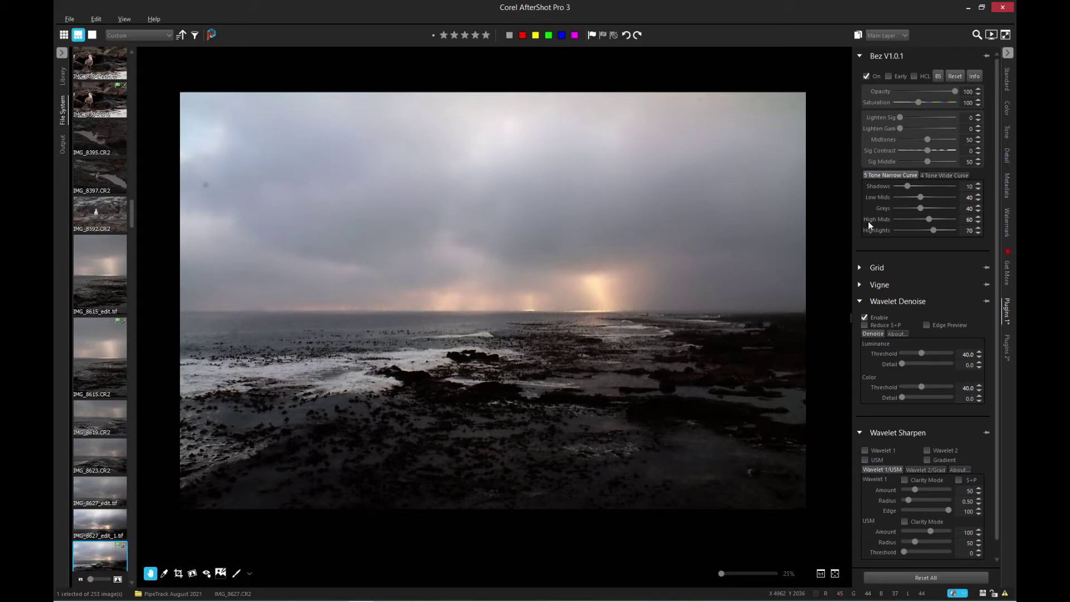
# Adjust the Bez Midtones to 53 and the Sig Contrast to 15
pyautogui.click(917, 139)
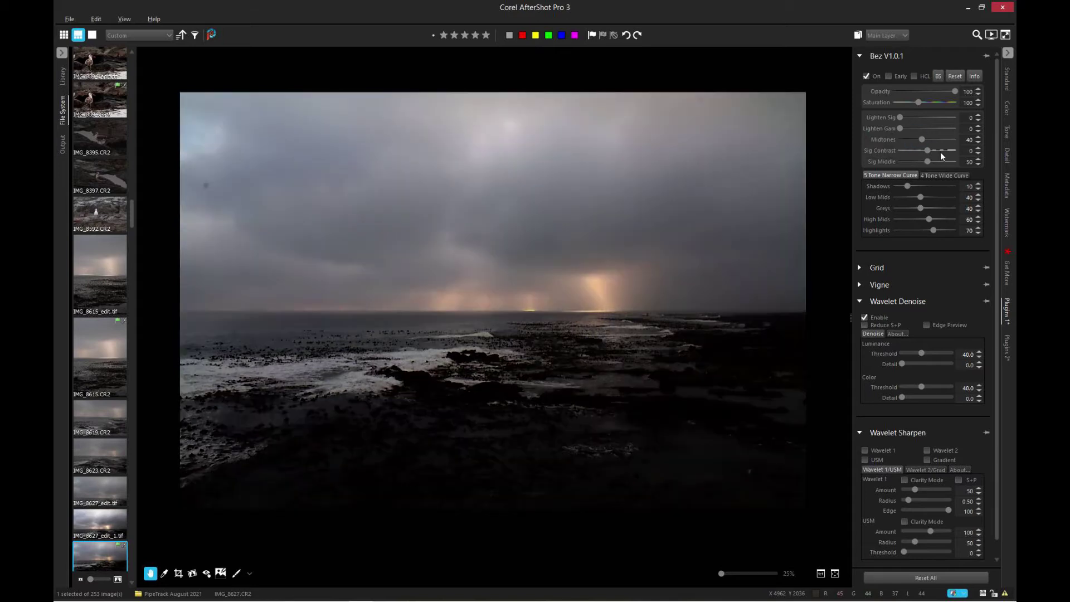
pyautogui.click(944, 151)
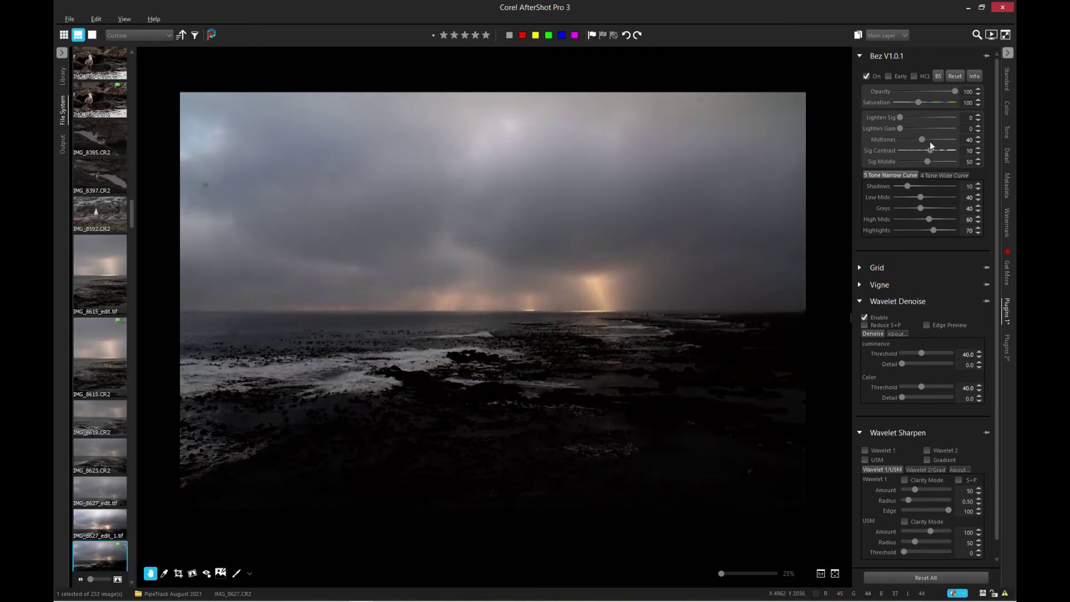
pyautogui.moveTo(923, 144); pyautogui.dragTo(929, 141)
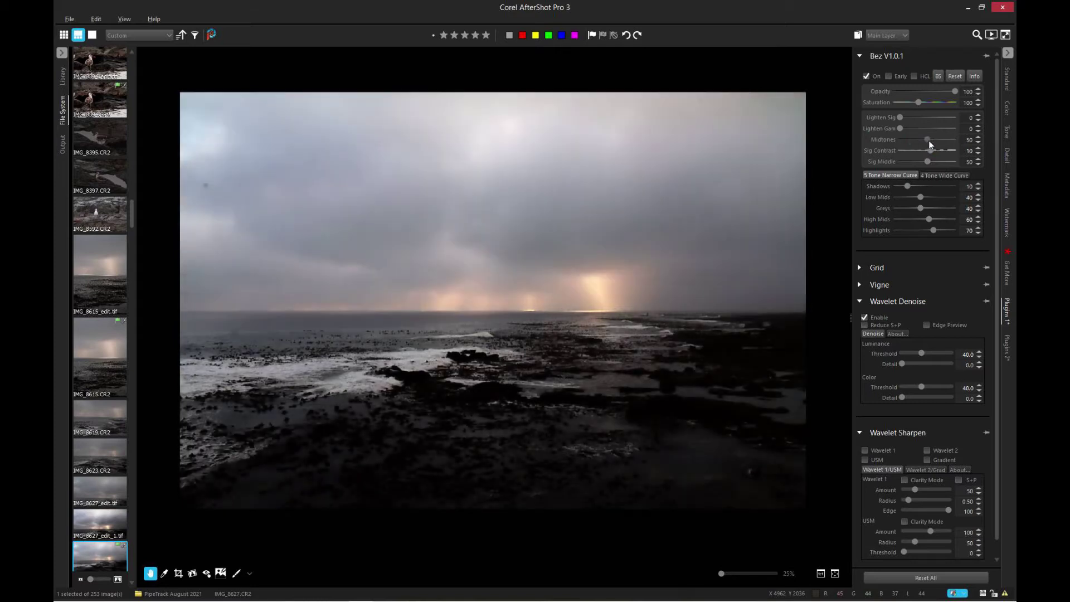
pyautogui.moveTo(928, 140); pyautogui.dragTo(931, 139)
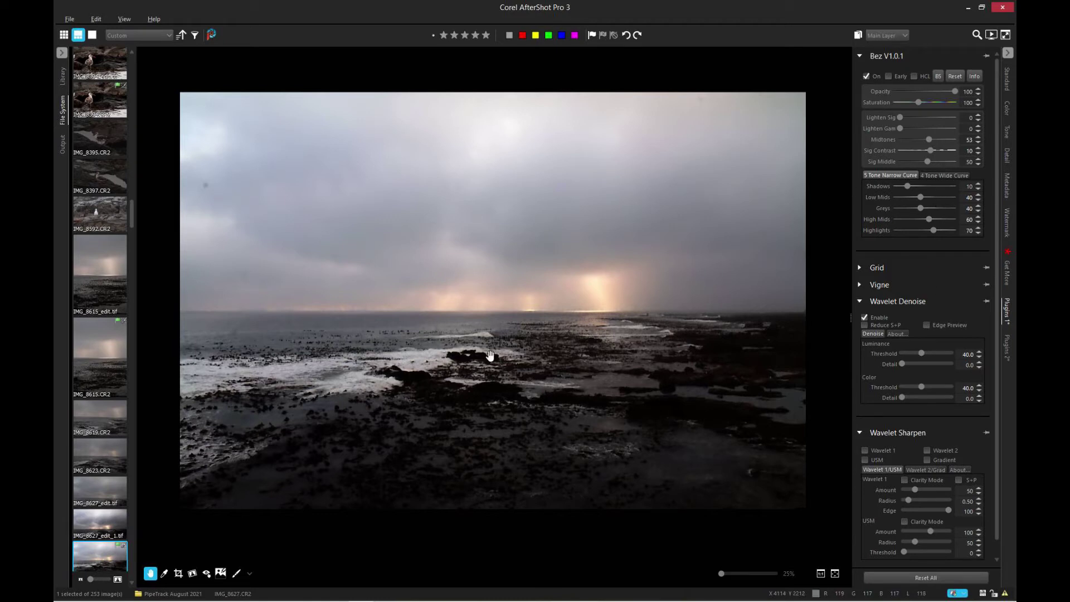
pyautogui.click(941, 152)
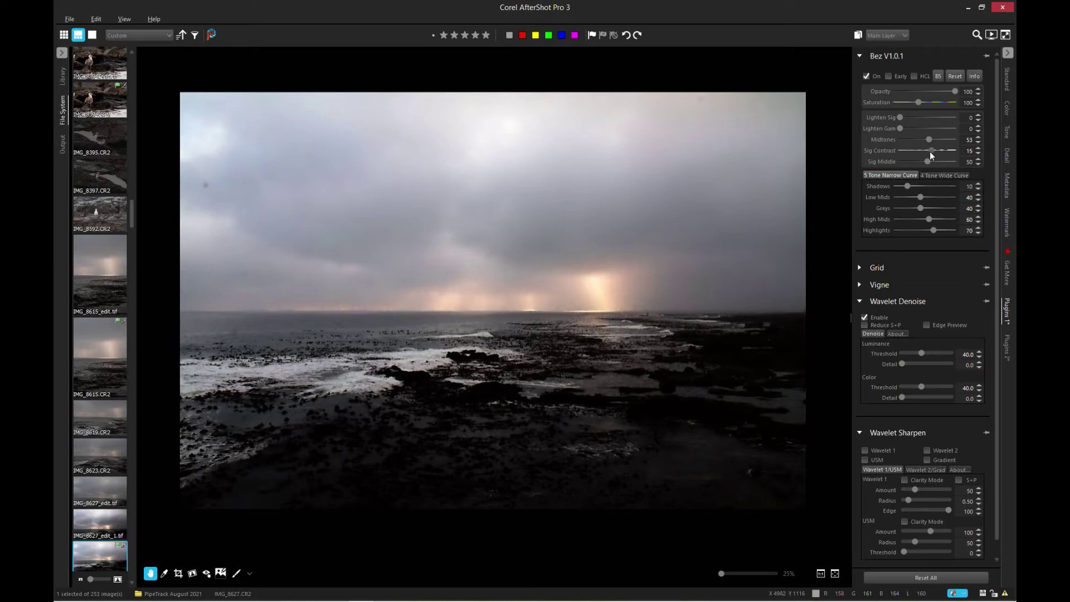
# Inspect the light on the horizon up close, and set the Bez Midtones to 50 and Sig Contrast to 5
pyautogui.scroll(3, 548, 305)
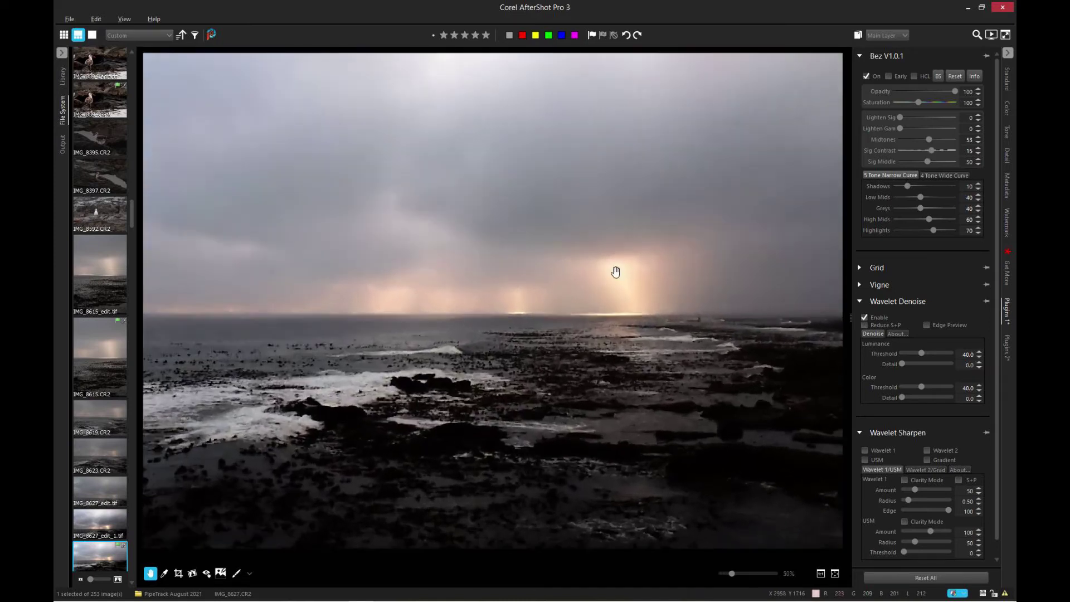
pyautogui.scroll(2, 655, 251)
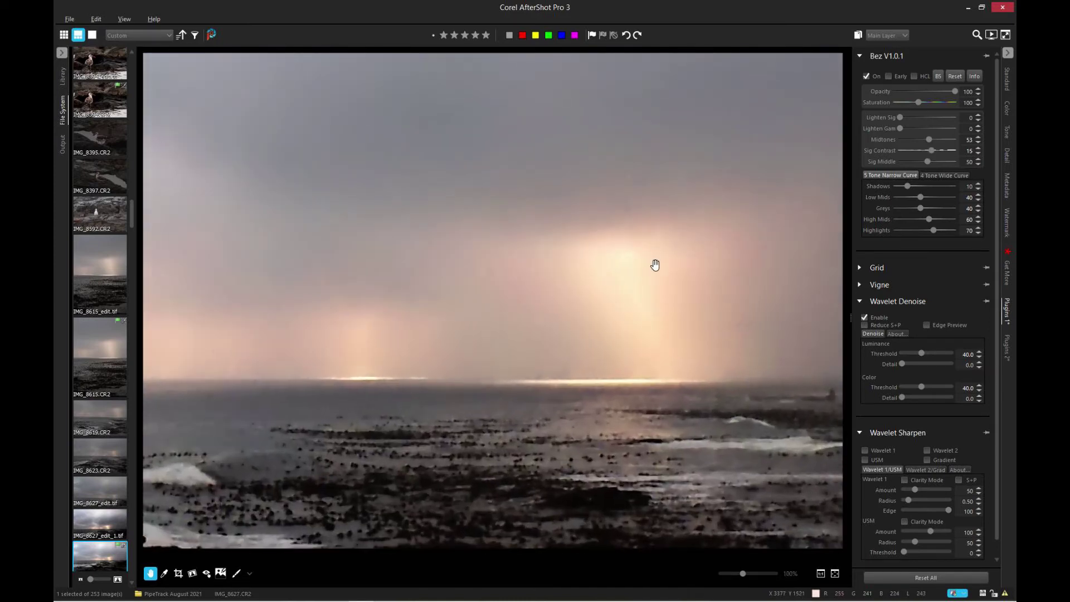
pyautogui.scroll(-2, 655, 266)
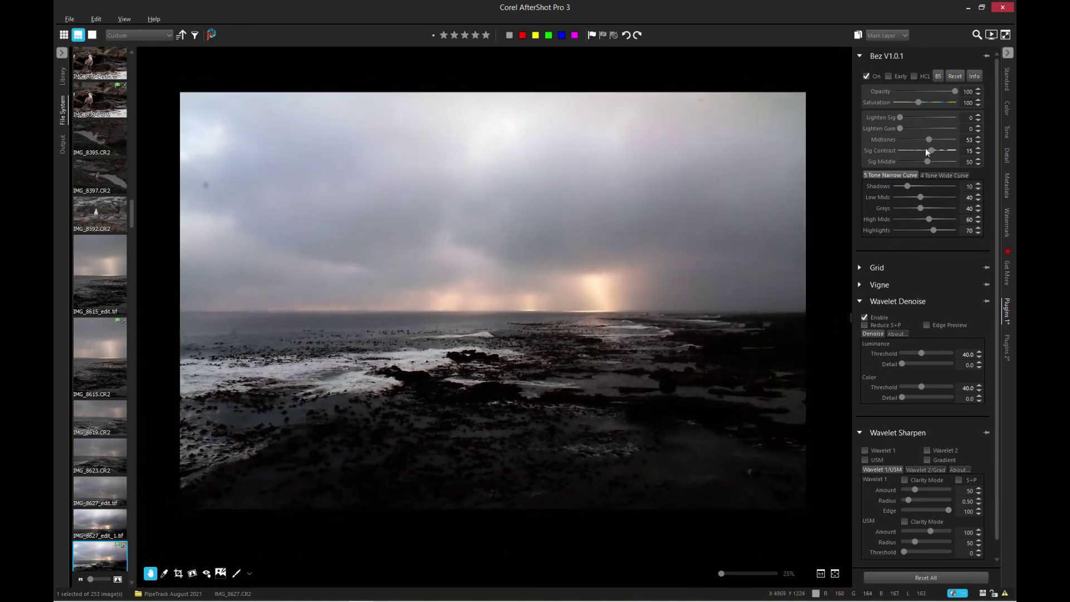
pyautogui.moveTo(929, 139); pyautogui.dragTo(926, 139)
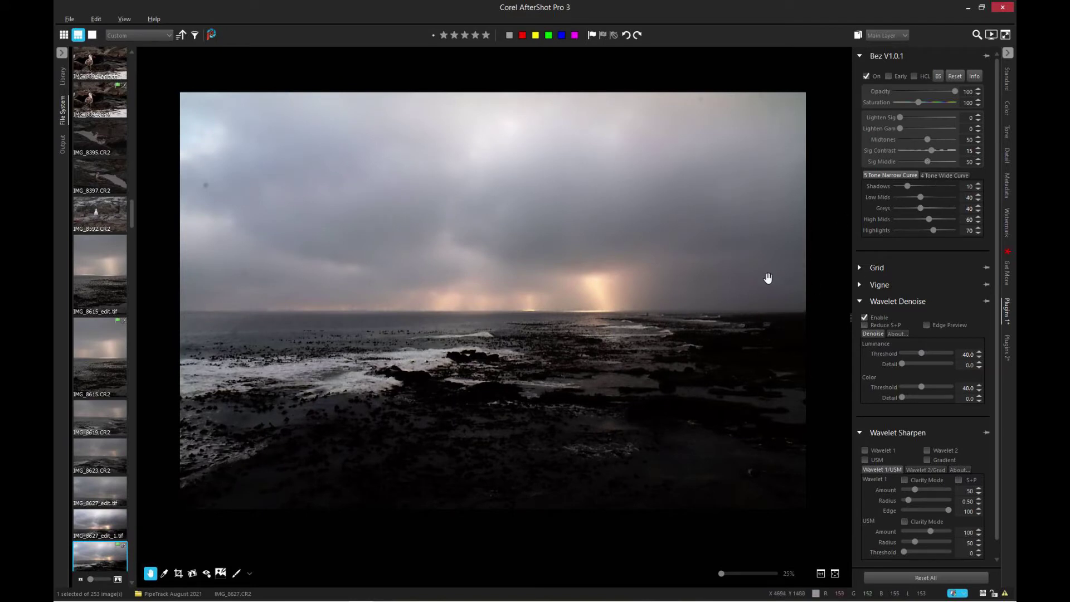
pyautogui.click(920, 151)
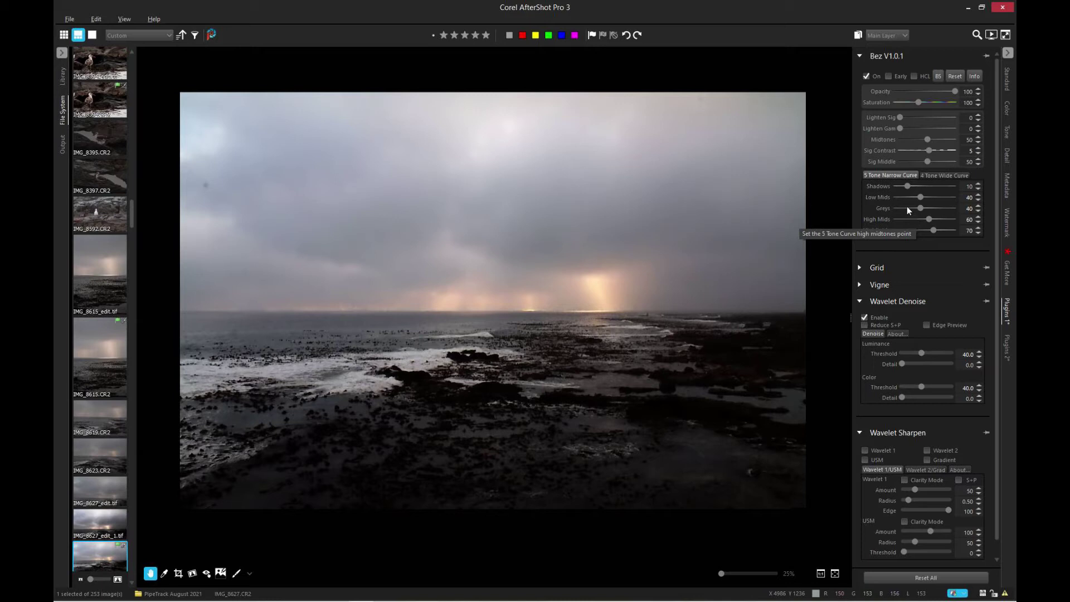
# Set the Bez tone curve's Greys to 38 and Low Mids to 36
pyautogui.click(921, 208)
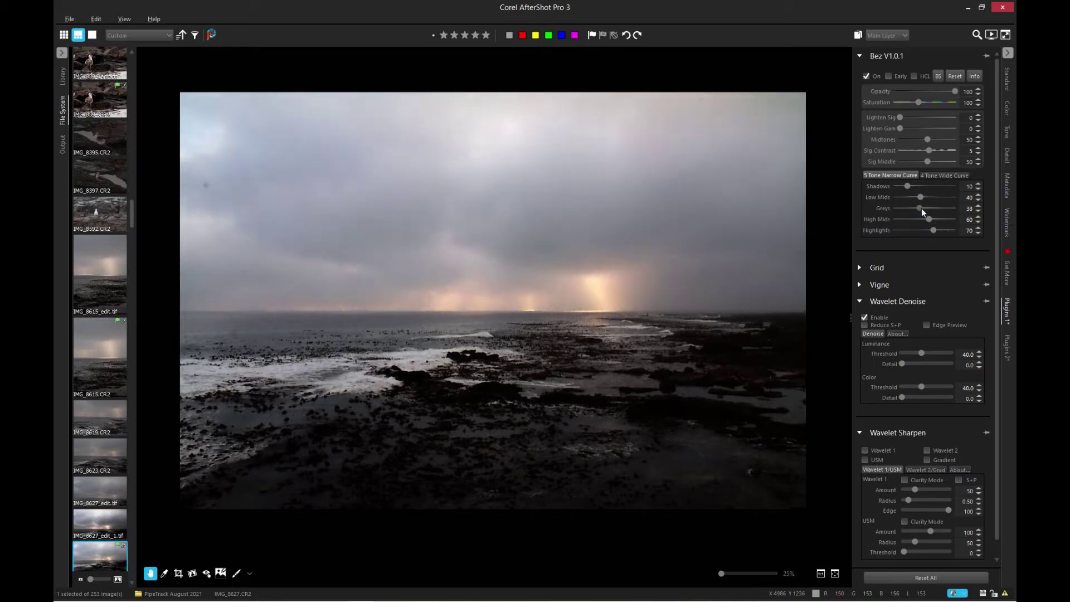
pyautogui.click(921, 197)
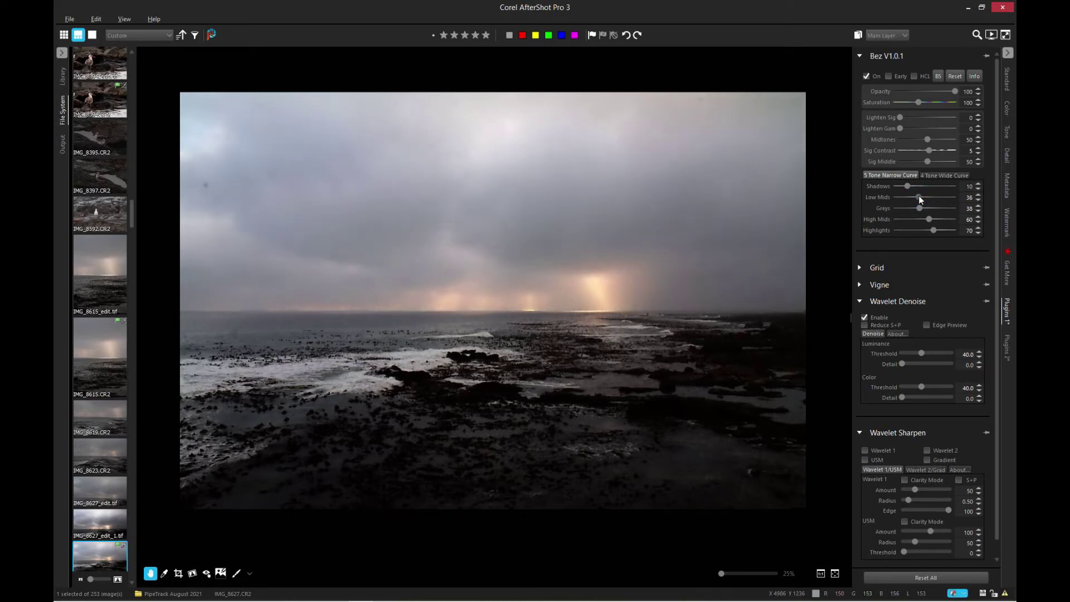
pyautogui.moveTo(921, 198); pyautogui.dragTo(926, 198)
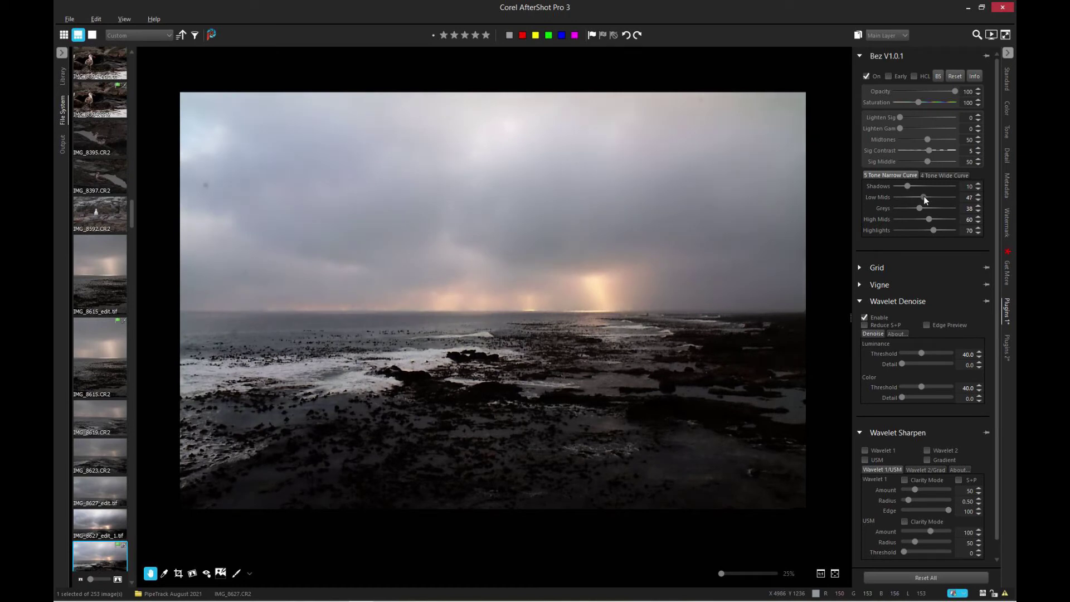
pyautogui.moveTo(921, 198); pyautogui.dragTo(918, 199)
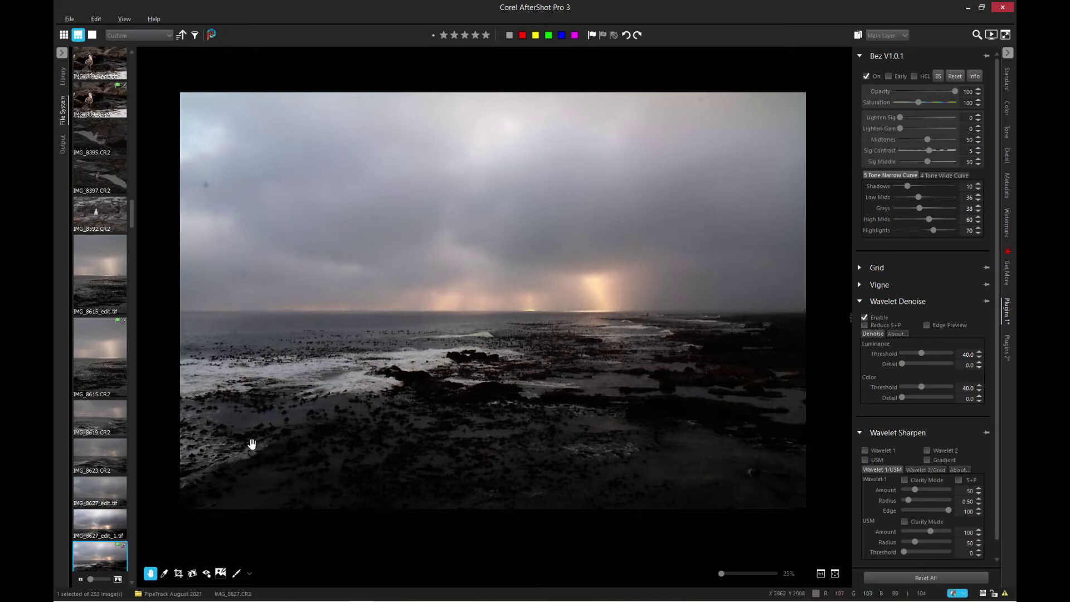
# Send the photo to Corel PaintShop Pro and crop it at 16 x 9 to about 4058 x 2283 pixels, with the horizon on the lower third
pyautogui.rightClick(97, 563)
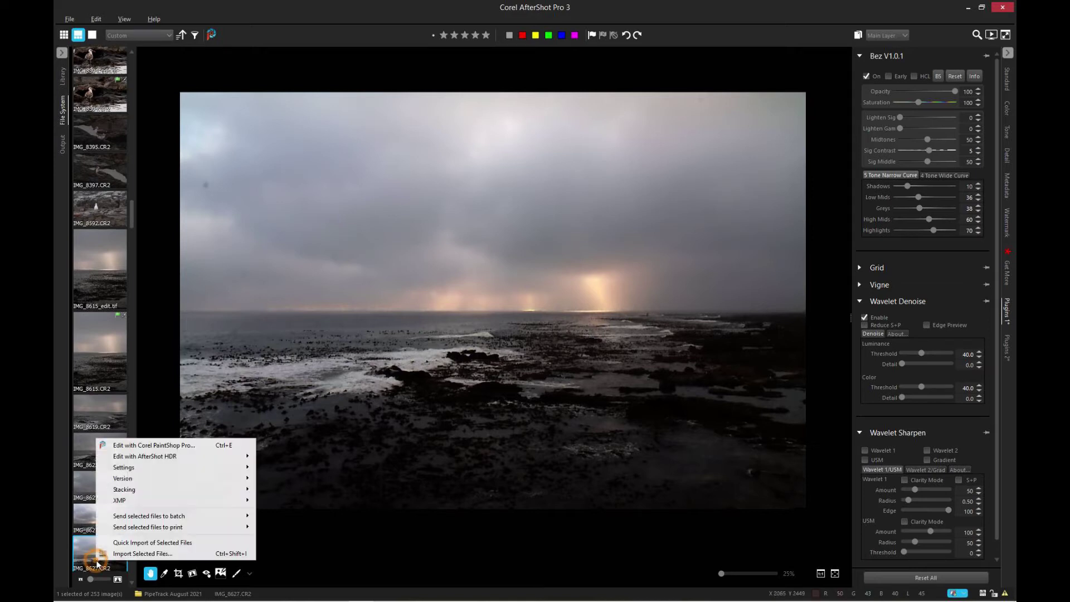
pyautogui.click(206, 446)
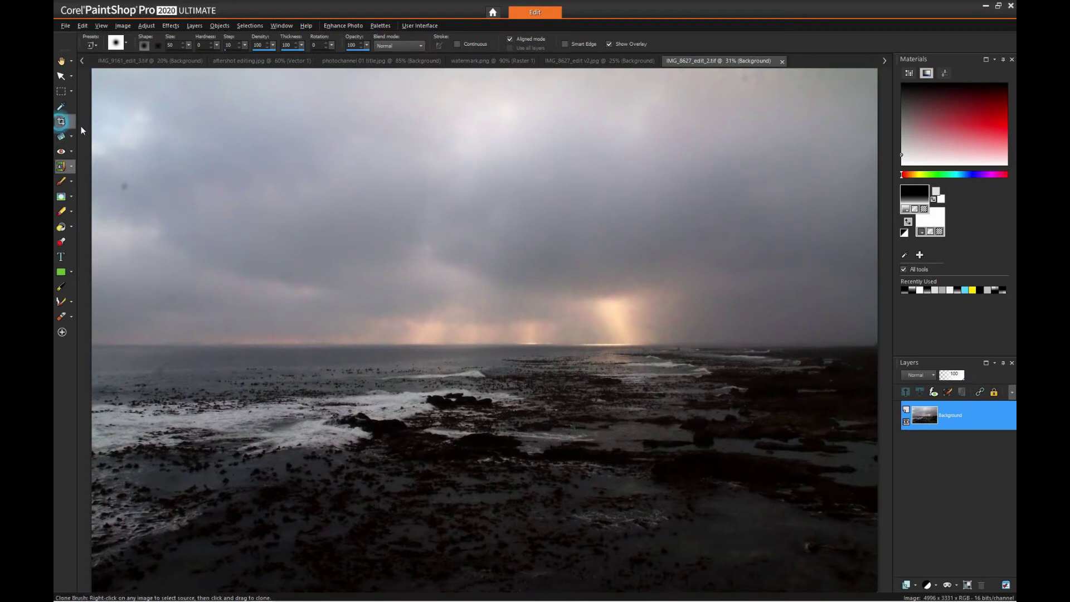
pyautogui.click(61, 121)
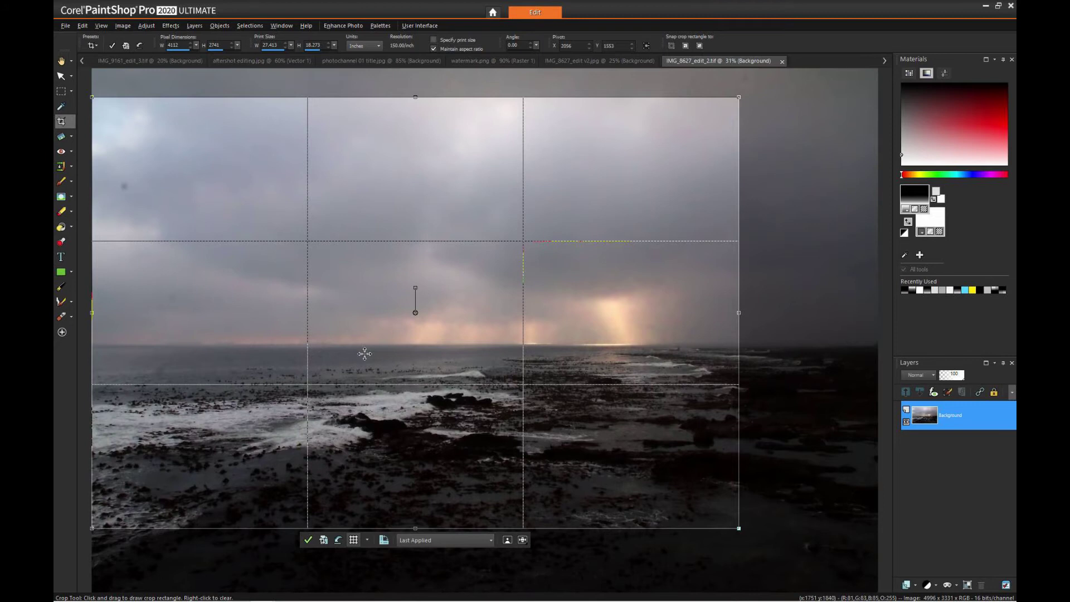
pyautogui.moveTo(359, 319); pyautogui.dragTo(485, 329)
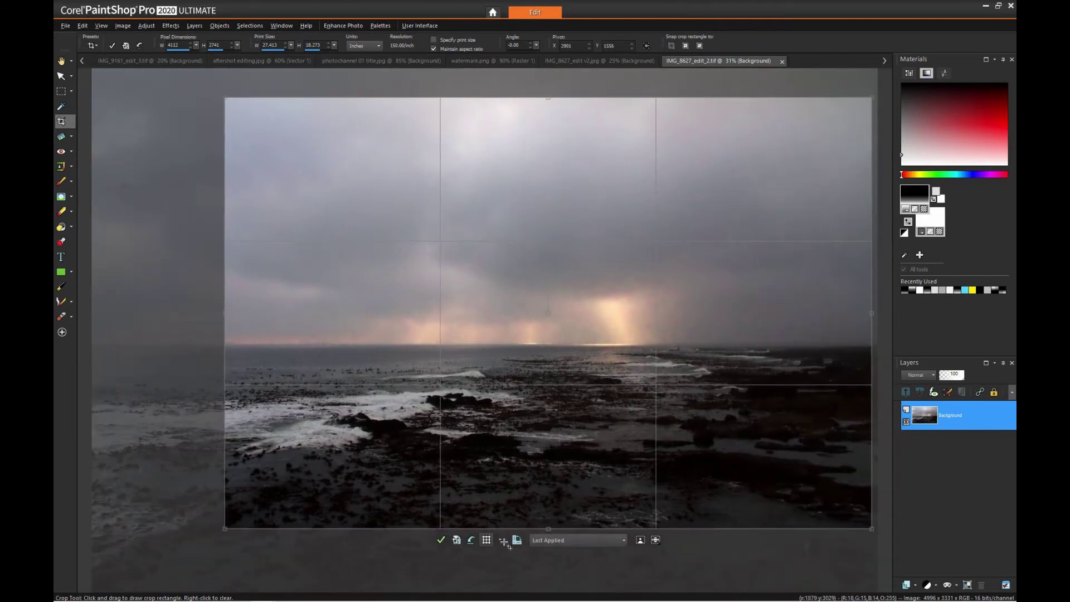
pyautogui.click(548, 543)
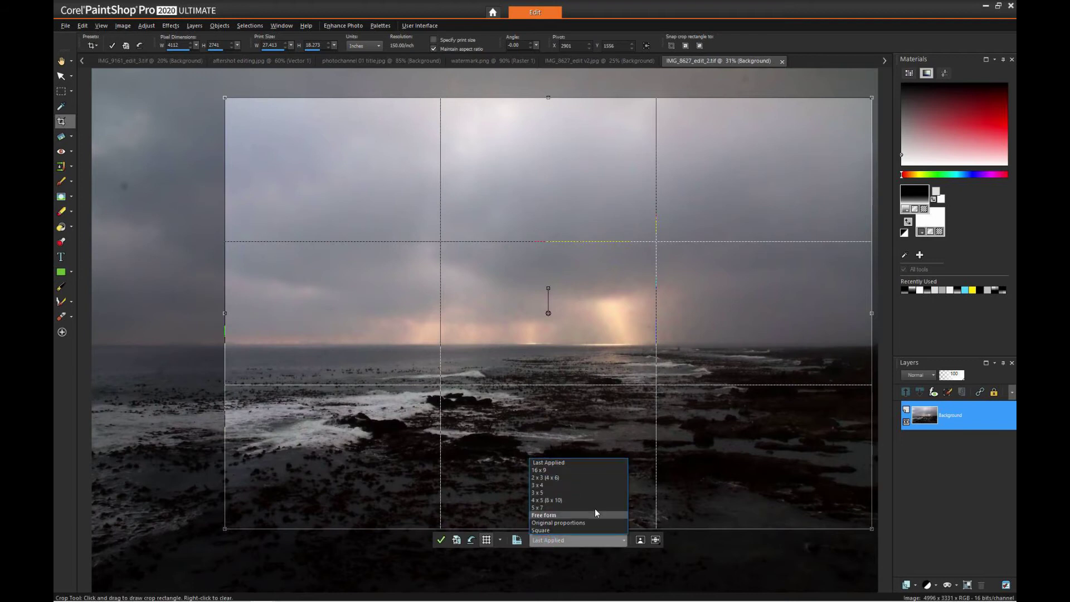
pyautogui.click(592, 474)
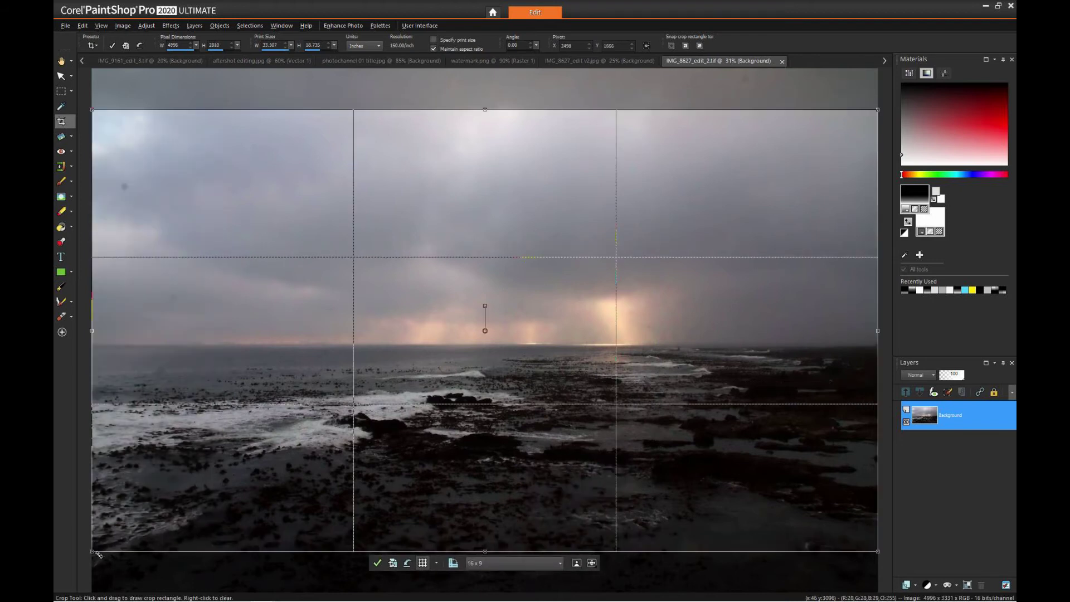
pyautogui.moveTo(90, 553); pyautogui.dragTo(270, 522)
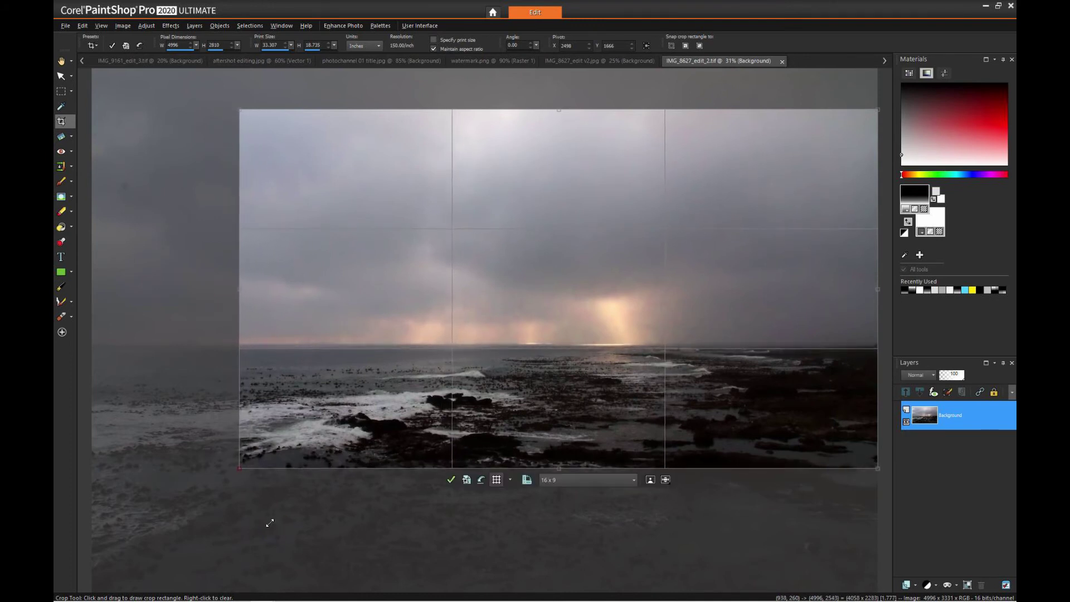
pyautogui.moveTo(442, 359); pyautogui.dragTo(406, 358)
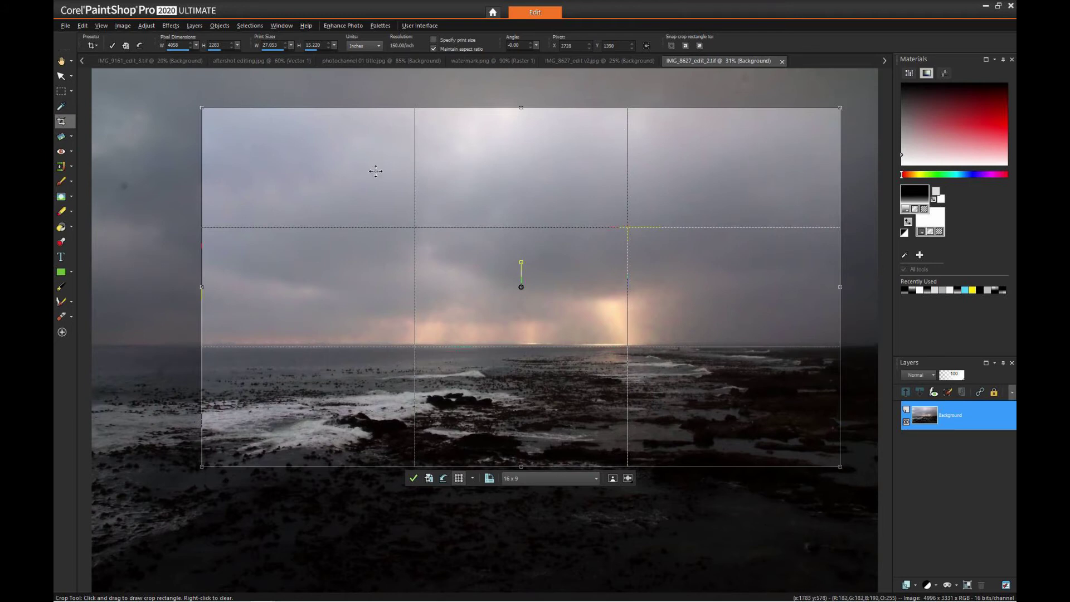
pyautogui.click(412, 478)
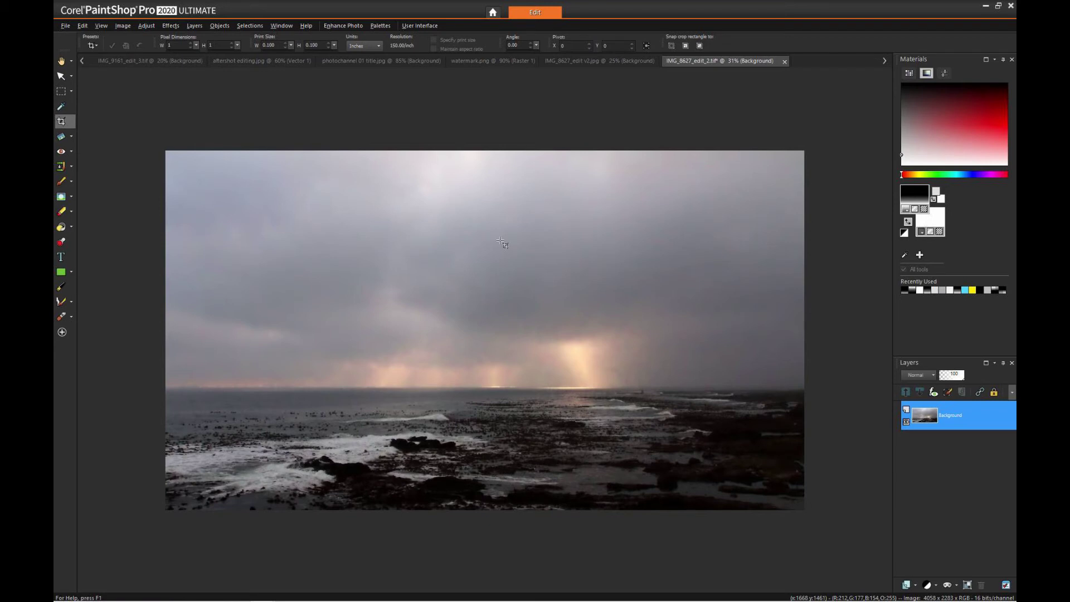
# Resize the cropped photo to 5184 x 2916 pixels with the aspect ratio locked
pyautogui.hotkey('shift', 's')
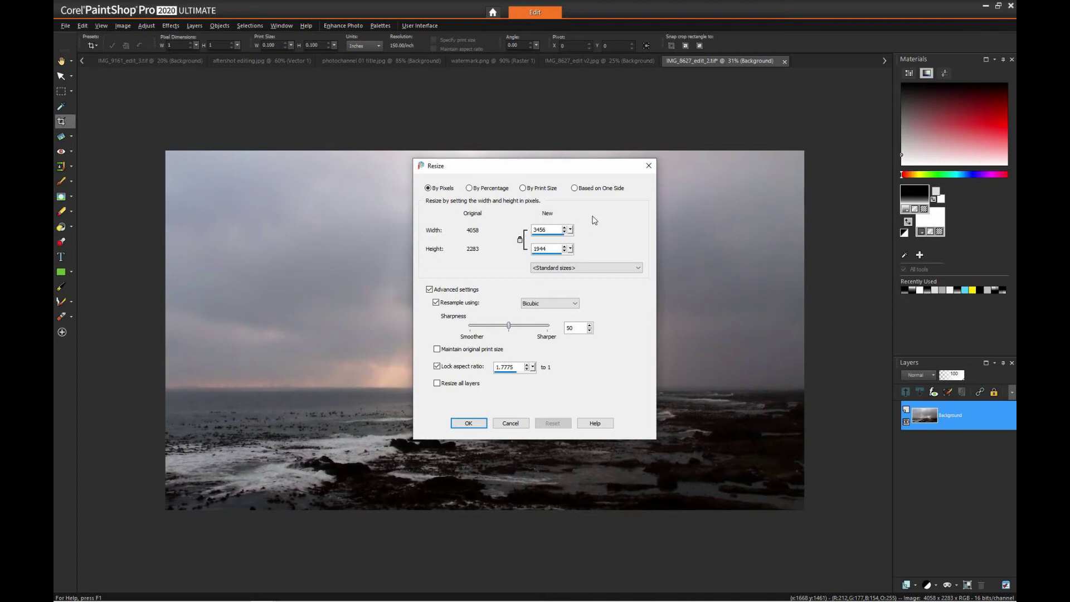
pyautogui.doubleClick(547, 230)
pyautogui.write('5')
pyautogui.press('Return')
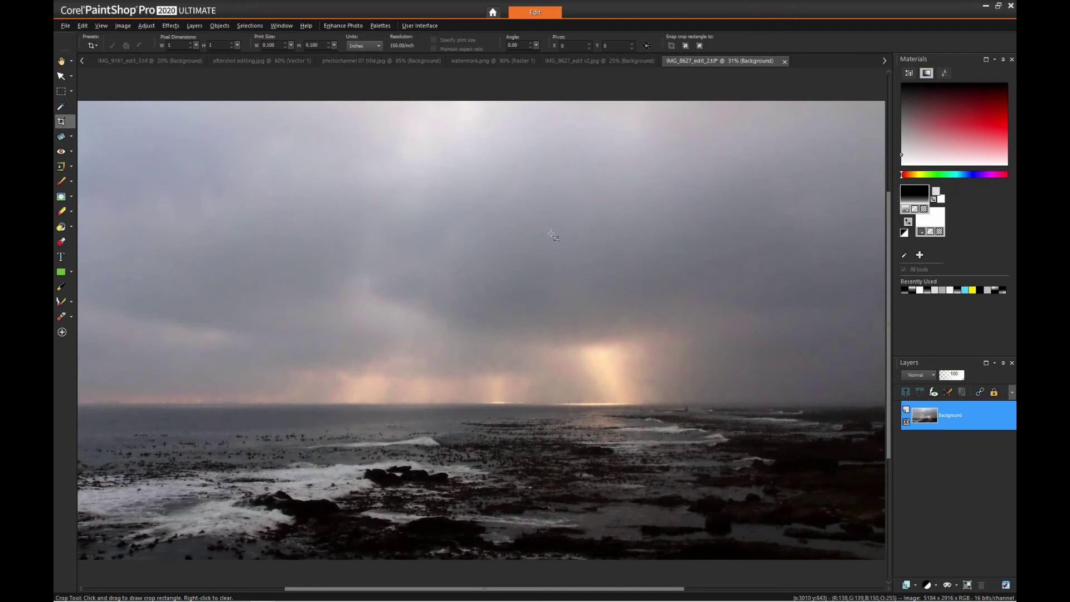
# Apply High Pass Sharpen to the photo with Radius 3.00, Strength 100 and the Overlay blend mode
pyautogui.click(182, 27)
pyautogui.moveTo(237, 141)
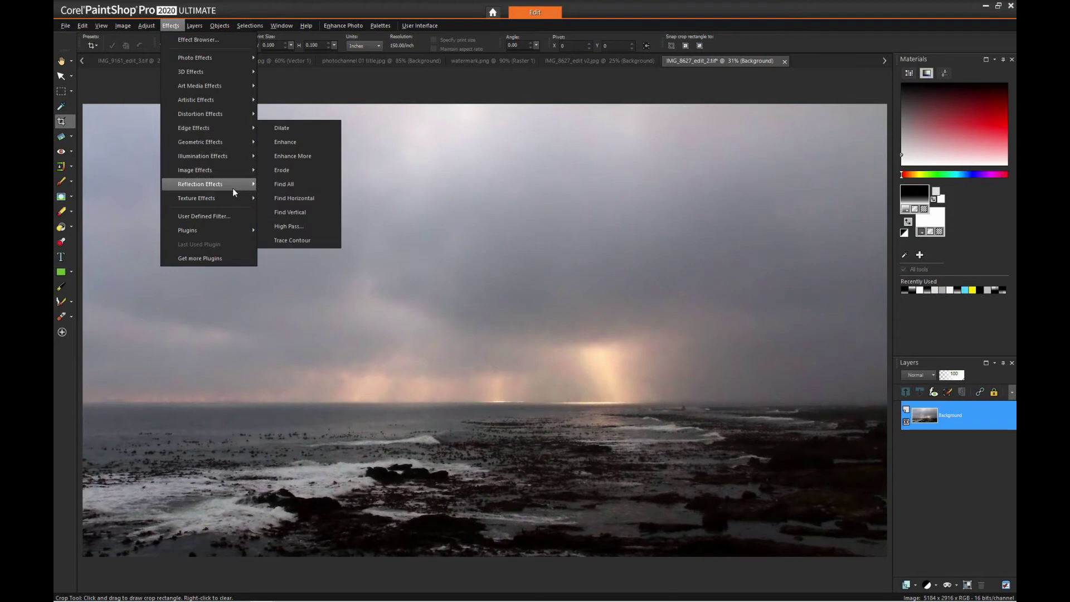
pyautogui.moveTo(175, 59)
pyautogui.moveTo(150, 28)
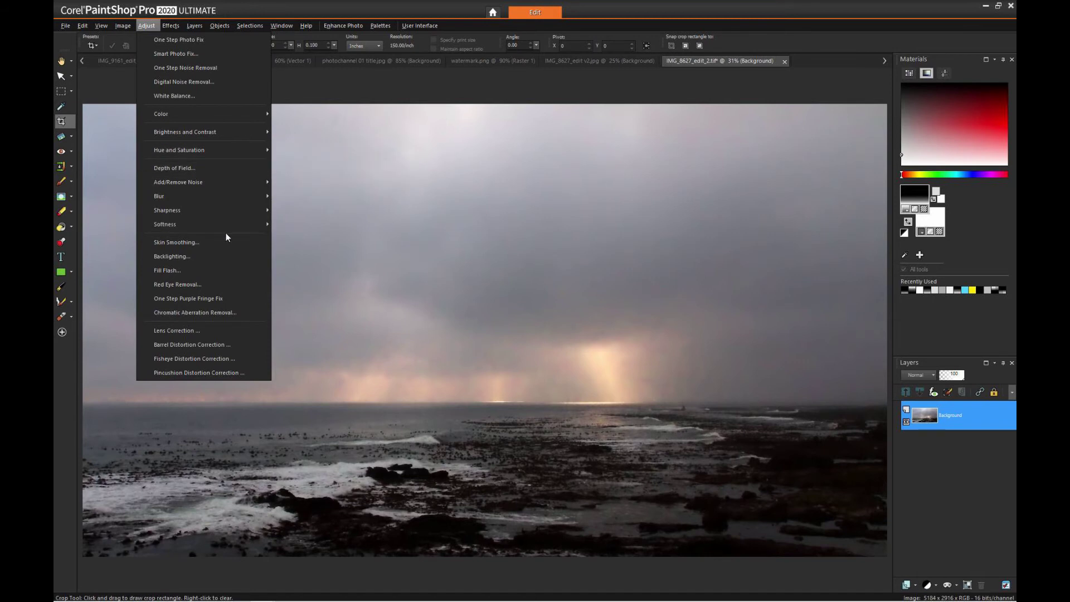
pyautogui.moveTo(232, 210)
pyautogui.click(323, 211)
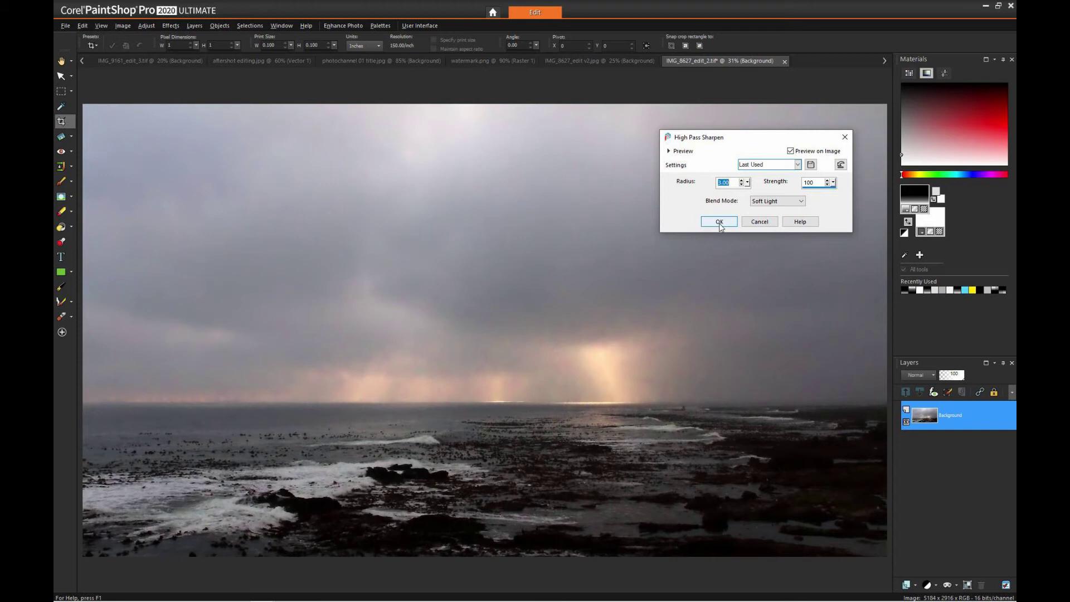
pyautogui.click(780, 201)
pyautogui.click(778, 210)
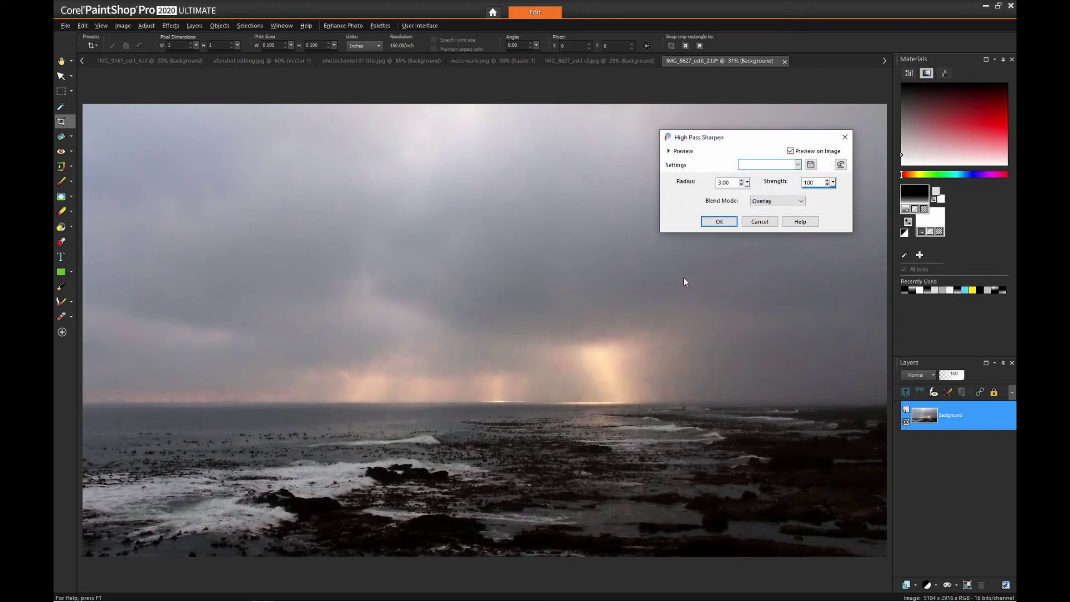
pyautogui.click(704, 223)
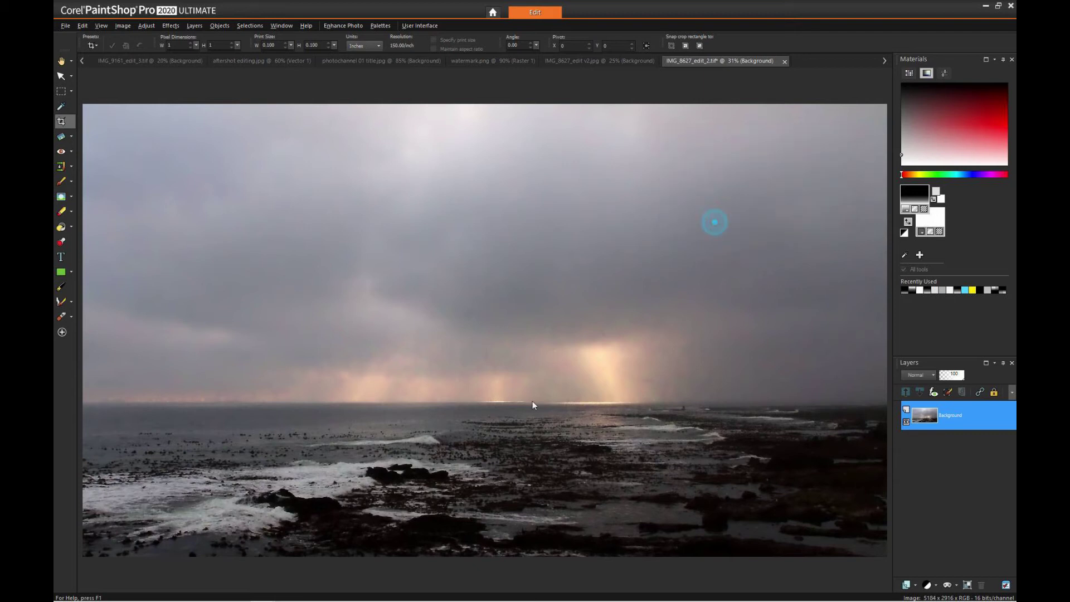
# Apply Fill Light/Clarity to the photo with Fill Light 20 and Clarity 0
pyautogui.scroll(-1, 438, 473)
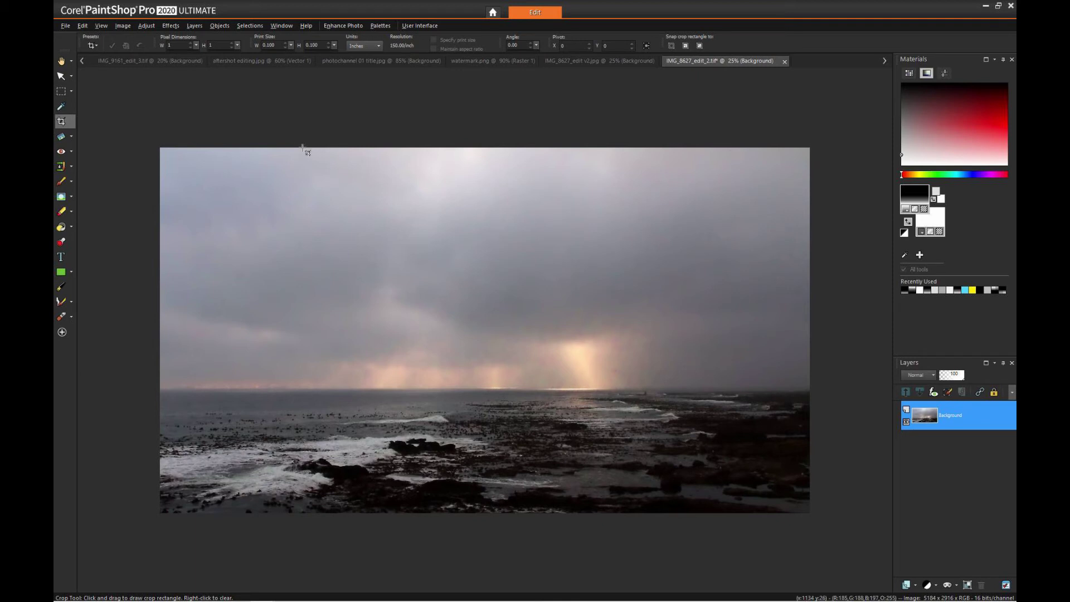
pyautogui.click(151, 24)
pyautogui.click(142, 26)
pyautogui.click(140, 26)
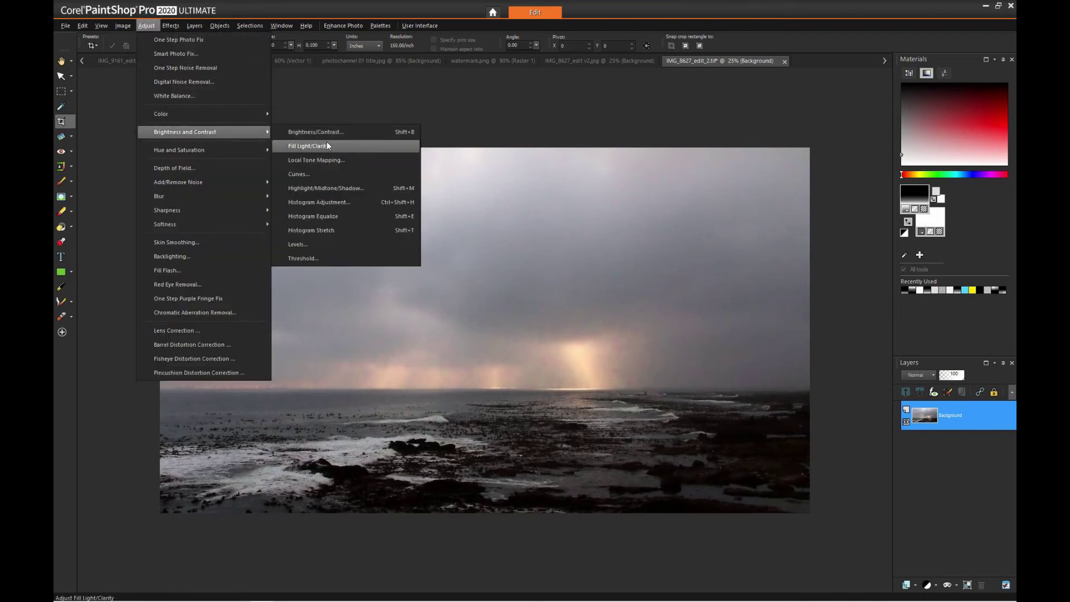
pyautogui.click(333, 146)
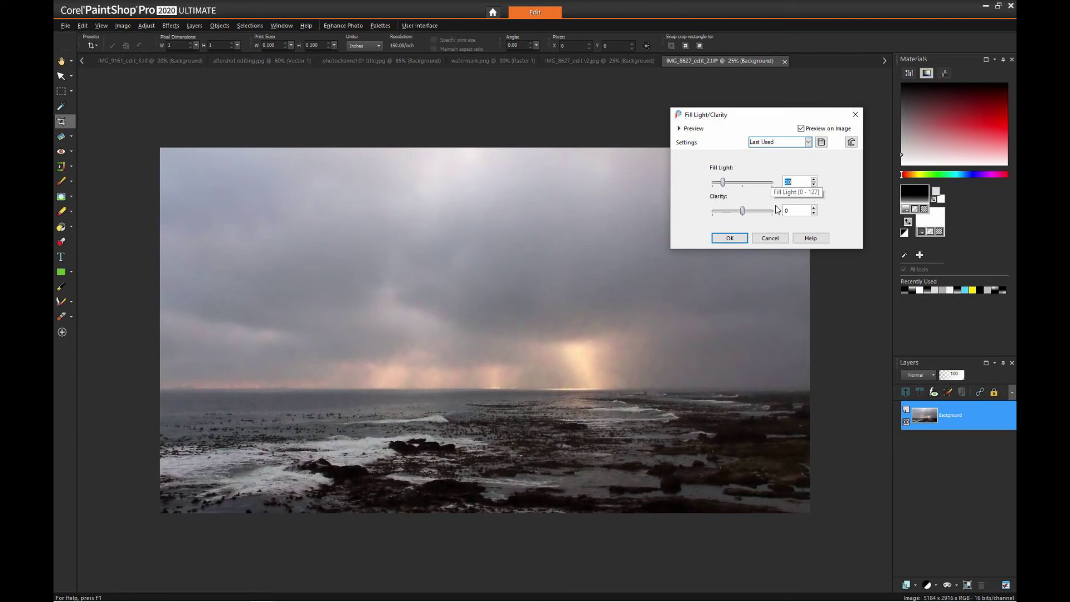
pyautogui.click(730, 238)
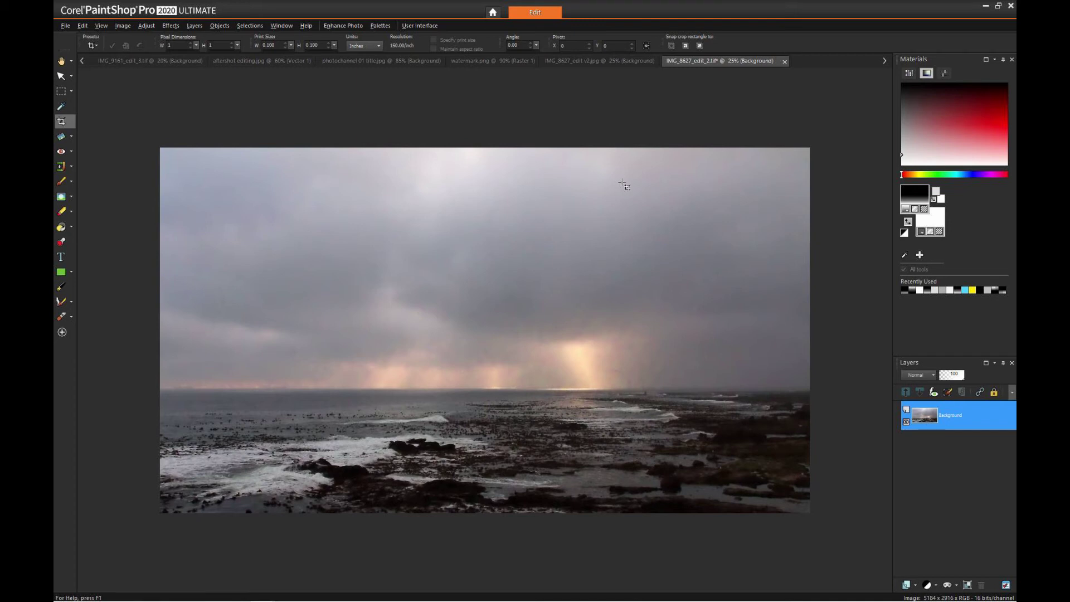
# Apply a relative Highlight/Midtone/Shadow adjustment with Shadow -20, Midtone 15 and Highlight 0, comparing the image with and without it
pyautogui.hotkey('shift', 'm')
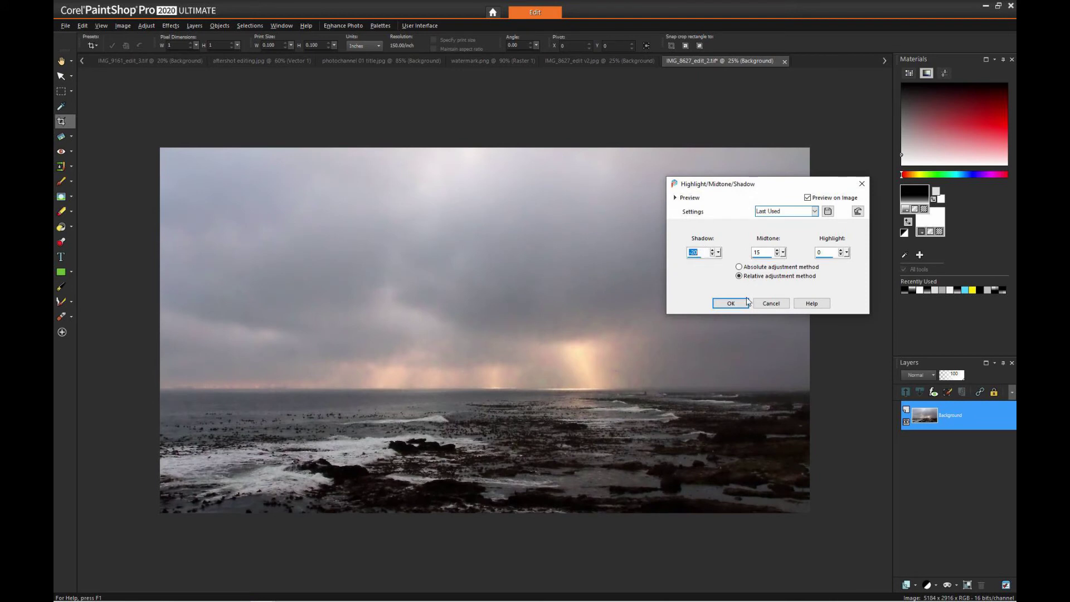
pyautogui.click(806, 198)
pyautogui.click(807, 198)
pyautogui.click(807, 197)
pyautogui.click(807, 199)
pyautogui.click(728, 302)
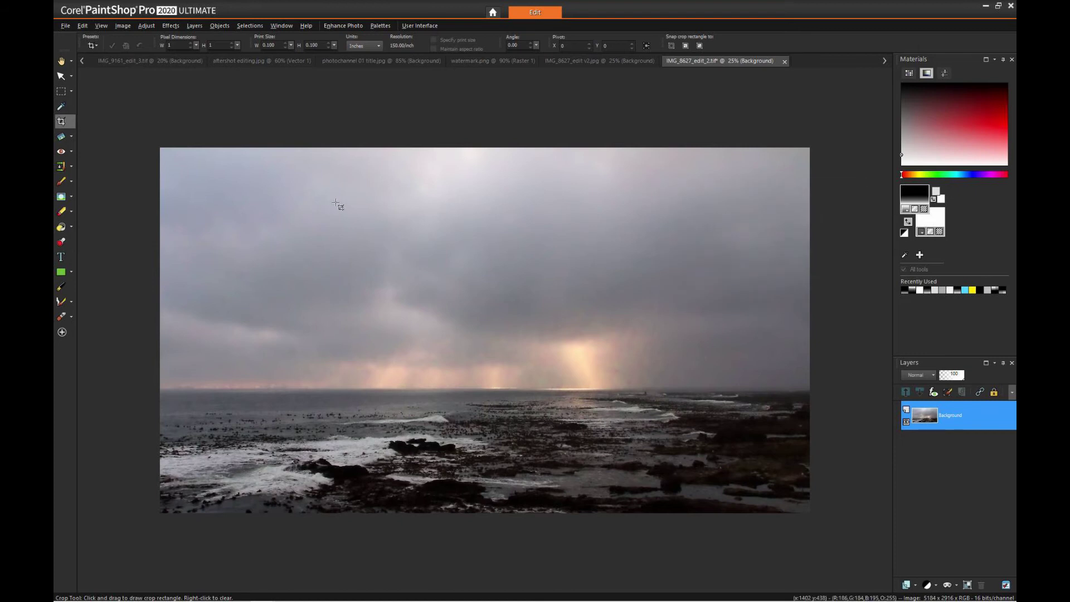
# Apply a Vibrancy adjustment to the photo after comparing the image with and without it, and inspect the horizon up close
pyautogui.click(146, 25)
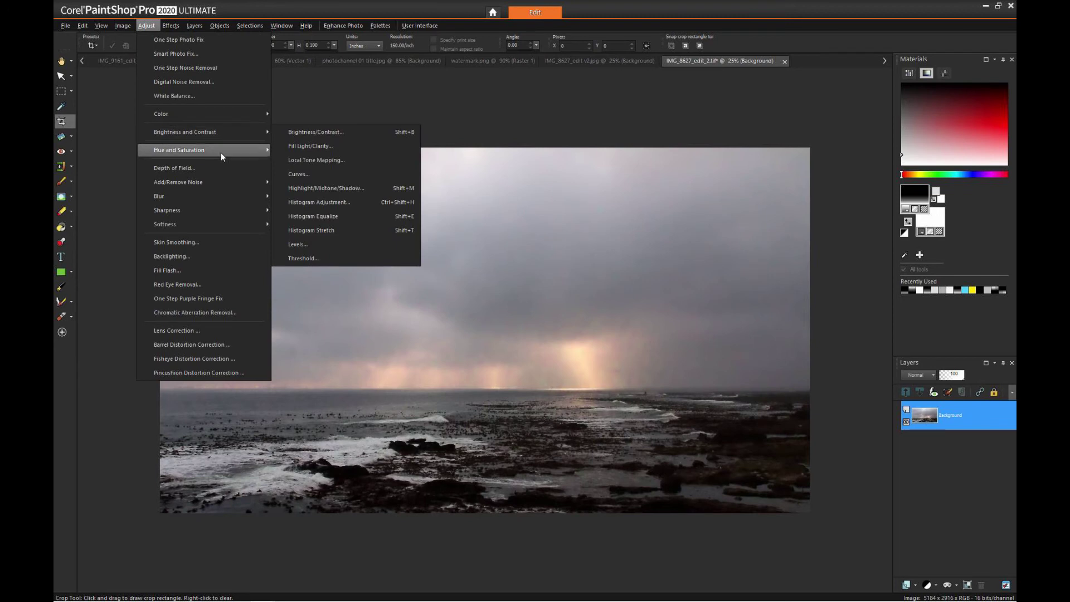
pyautogui.moveTo(221, 152)
pyautogui.click(326, 178)
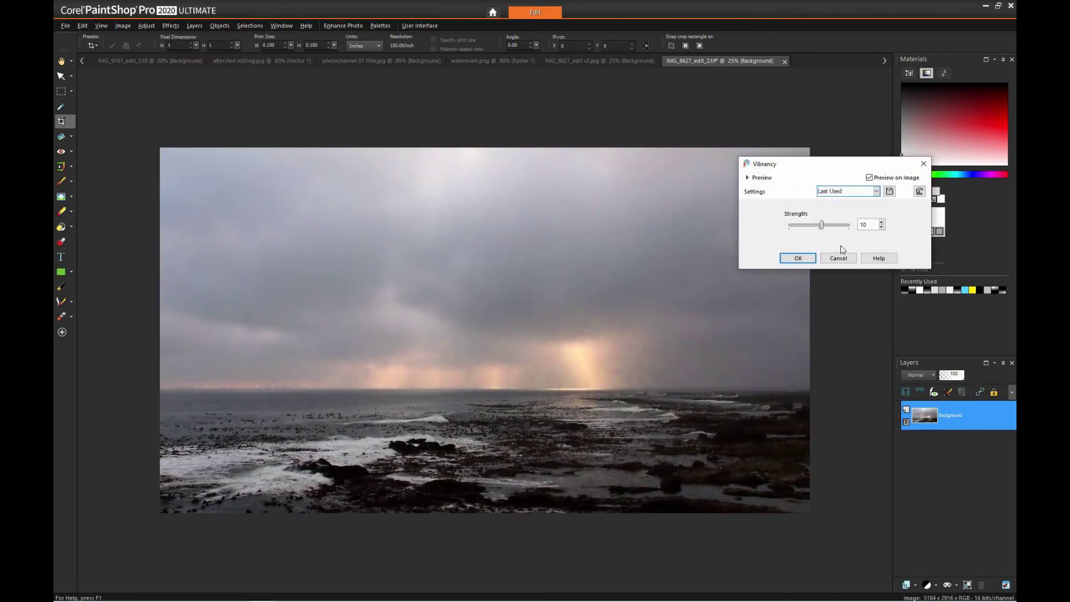
pyautogui.doubleClick(872, 224)
pyautogui.click(868, 181)
pyautogui.click(868, 178)
pyautogui.click(796, 259)
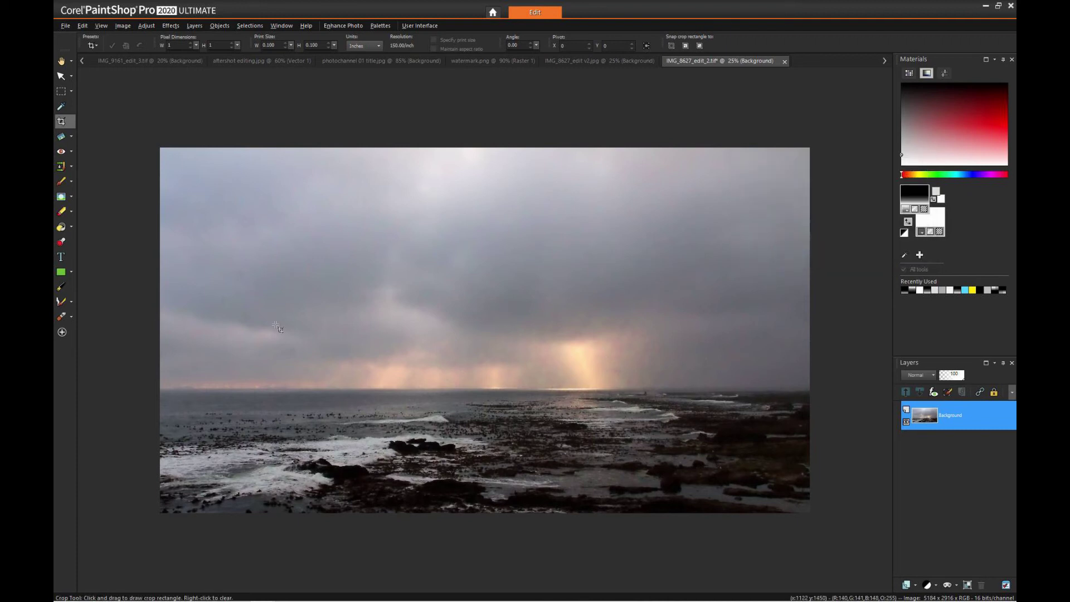
pyautogui.scroll(2, 574, 346)
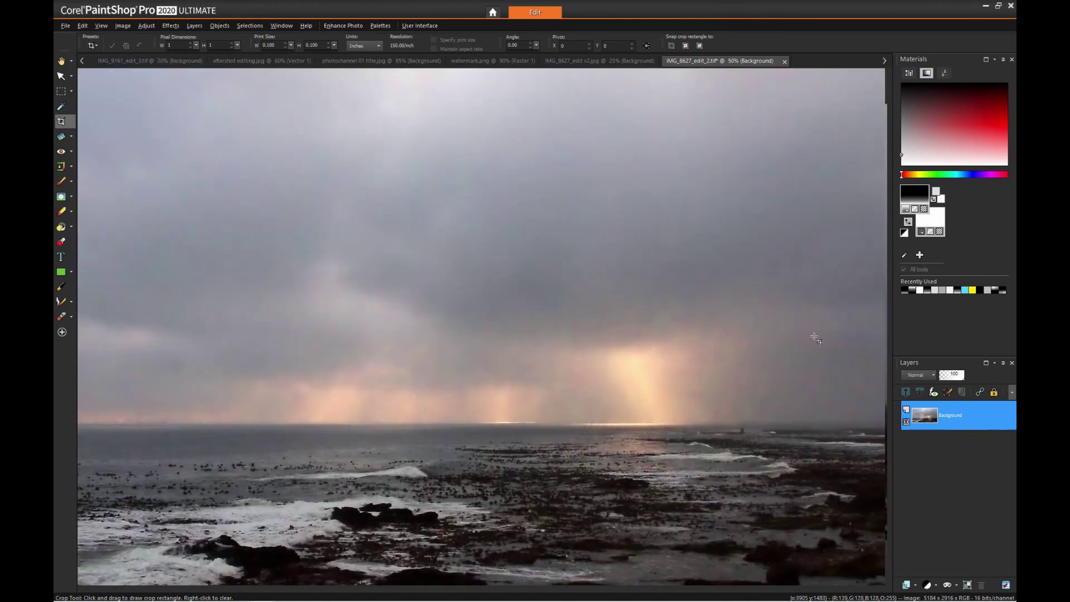
# Examine the clouds and horizon up close for noise, including the upper sky, and return to the full photo
pyautogui.scroll(2, 815, 338)
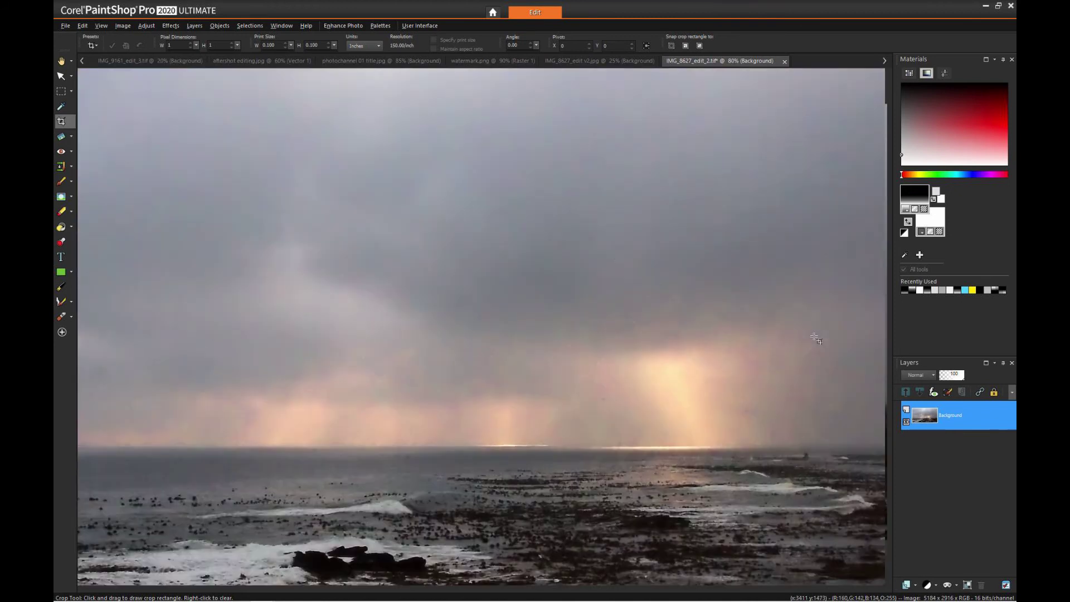
pyautogui.scroll(1, 815, 338)
pyautogui.scroll(1, 798, 345)
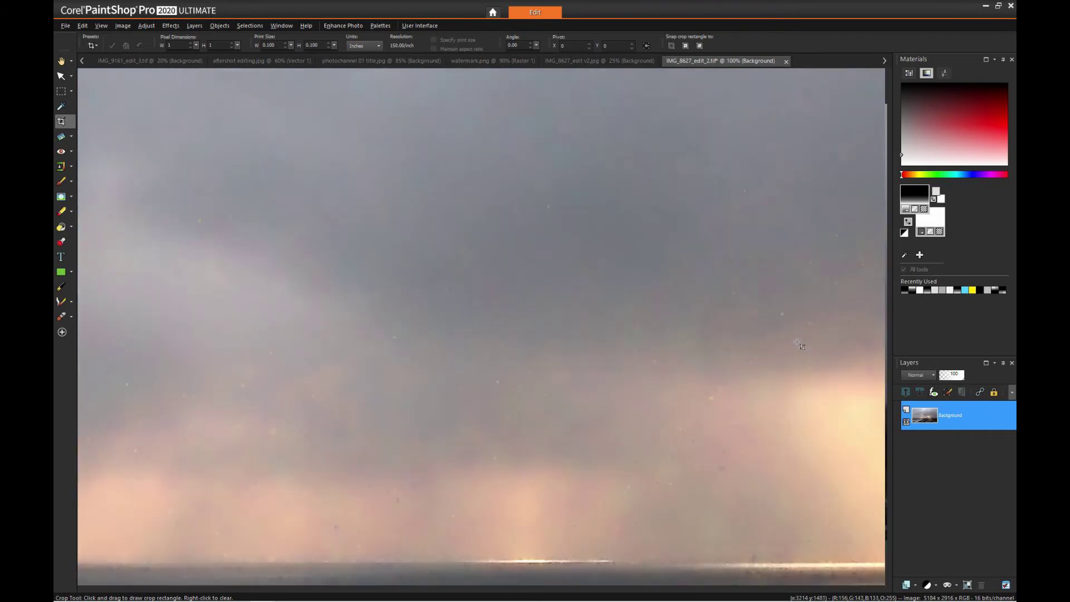
pyautogui.scroll(-1, 798, 345)
pyautogui.click(889, 300)
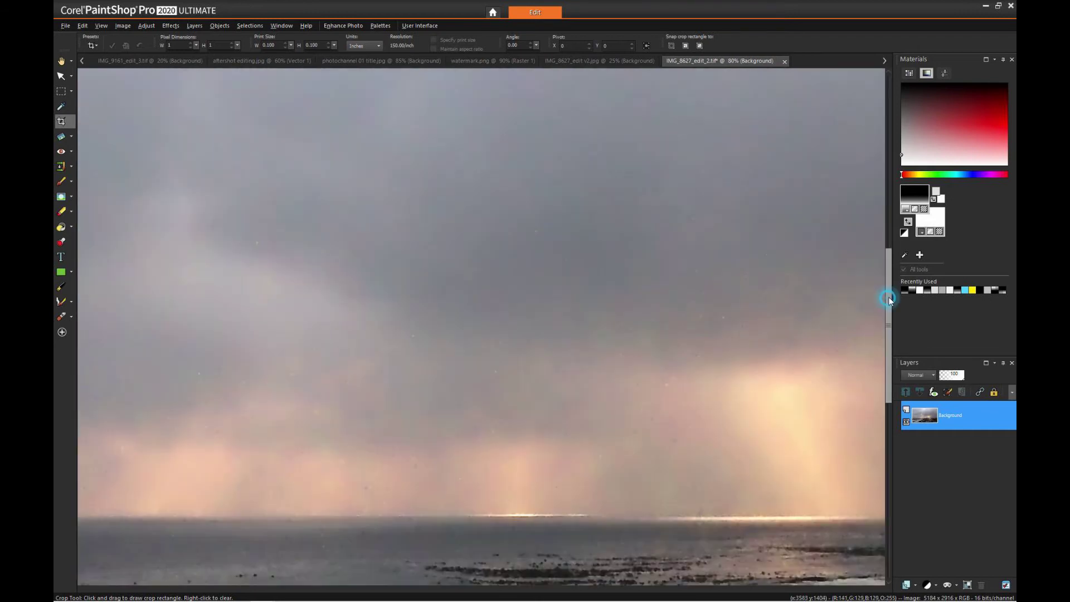
pyautogui.moveTo(889, 299); pyautogui.dragTo(886, 206)
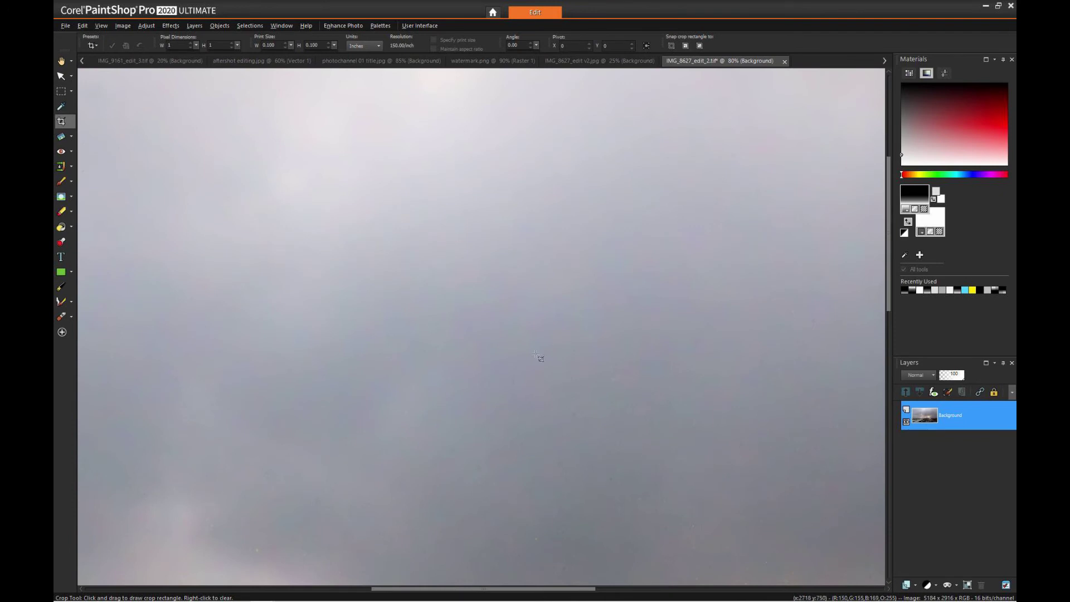
pyautogui.scroll(-5, 537, 357)
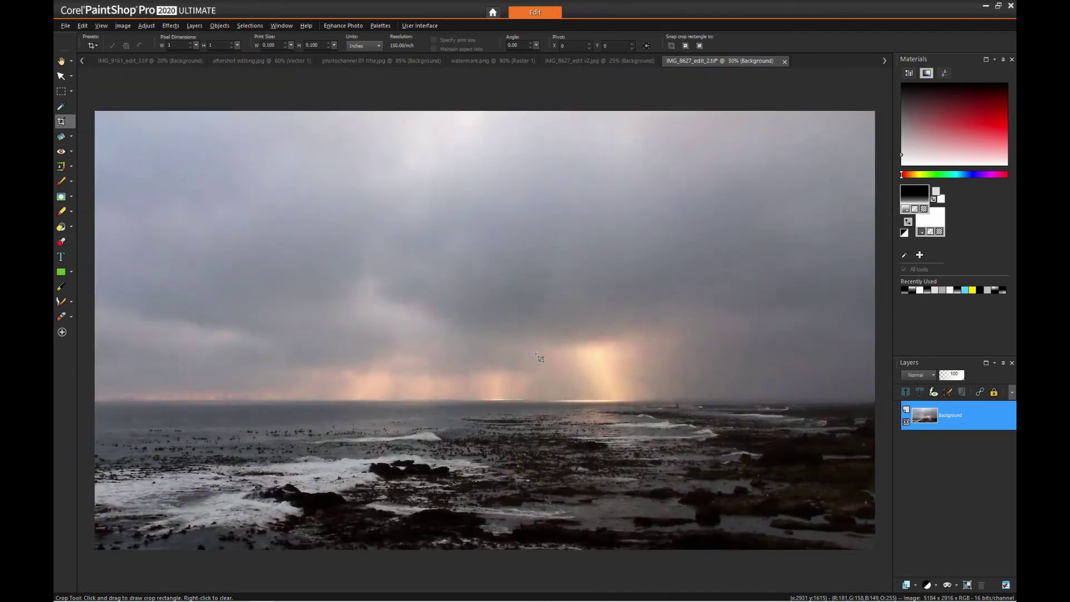
pyautogui.scroll(-1, 538, 356)
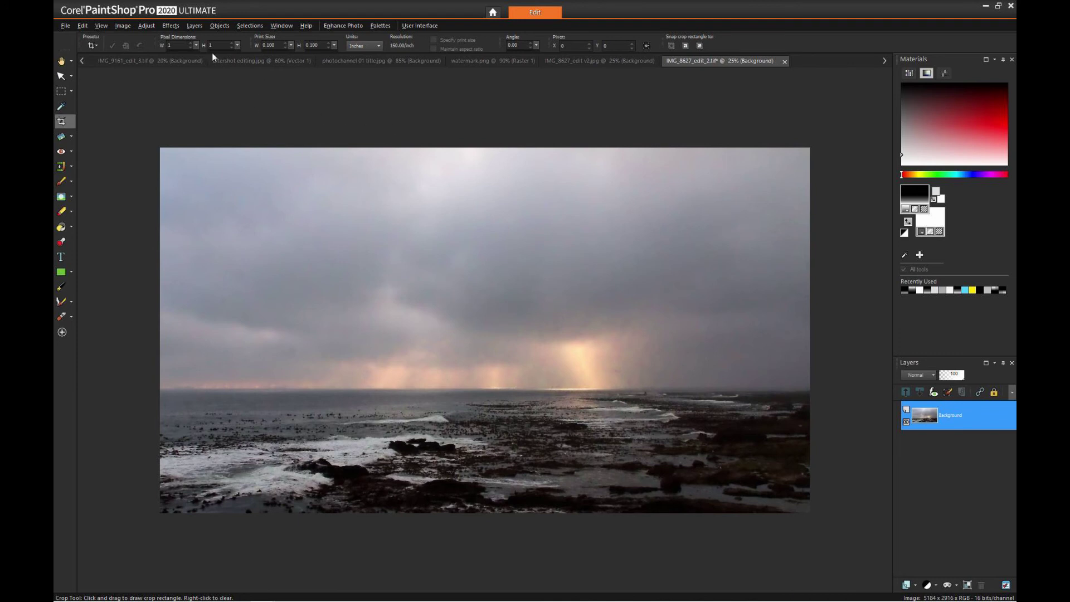
pyautogui.click(146, 26)
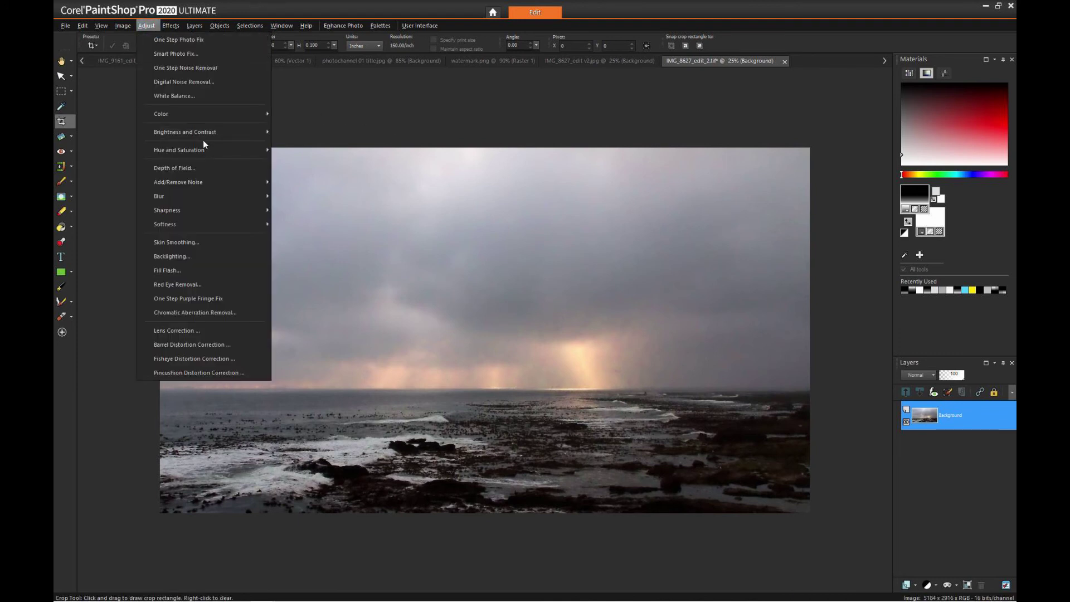
pyautogui.moveTo(264, 134)
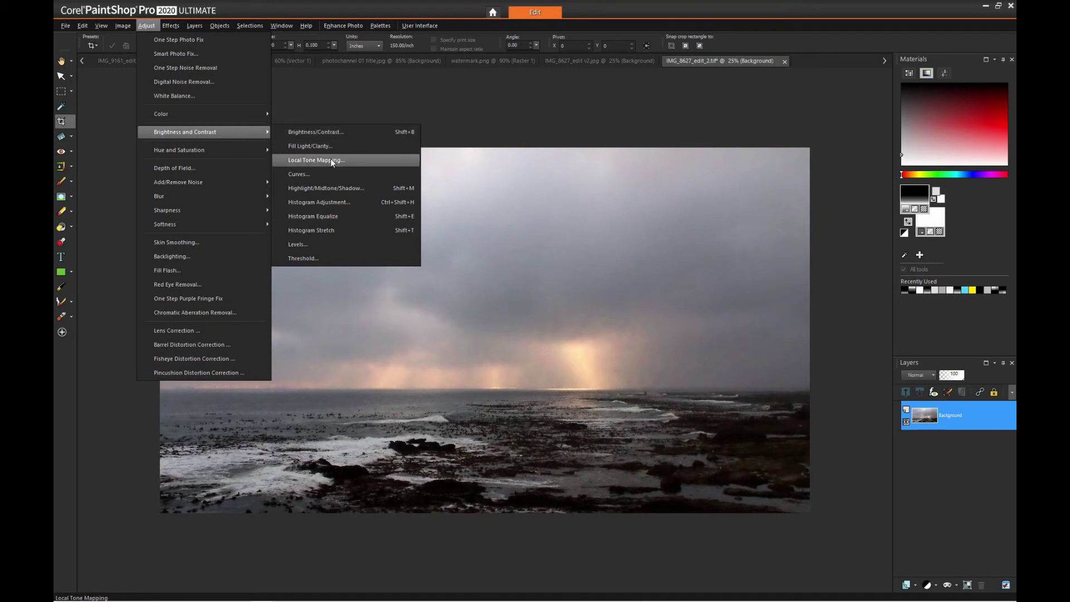
pyautogui.moveTo(208, 148)
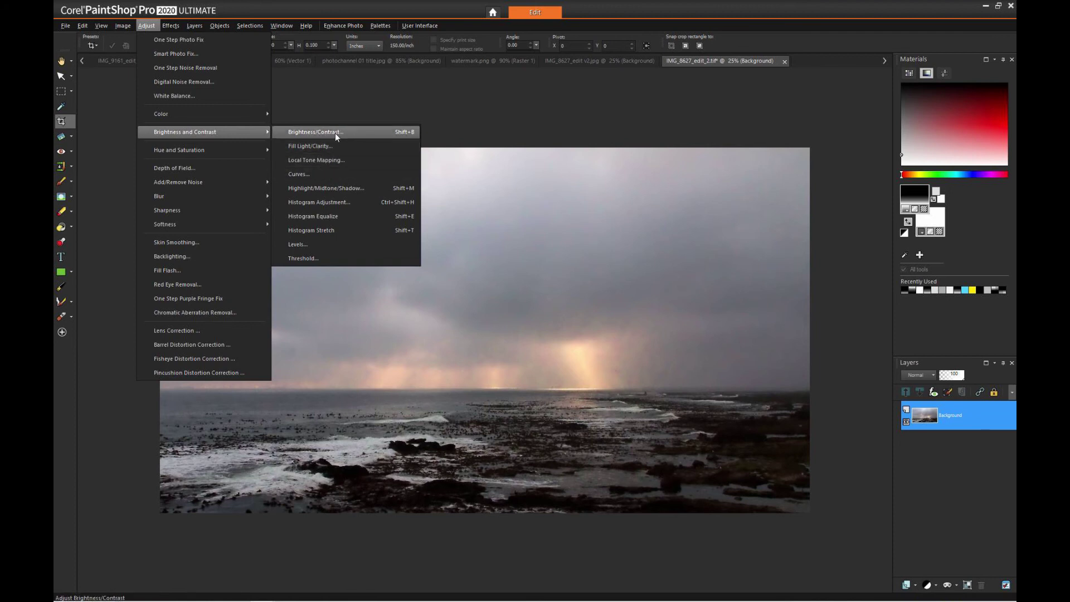
pyautogui.click(456, 92)
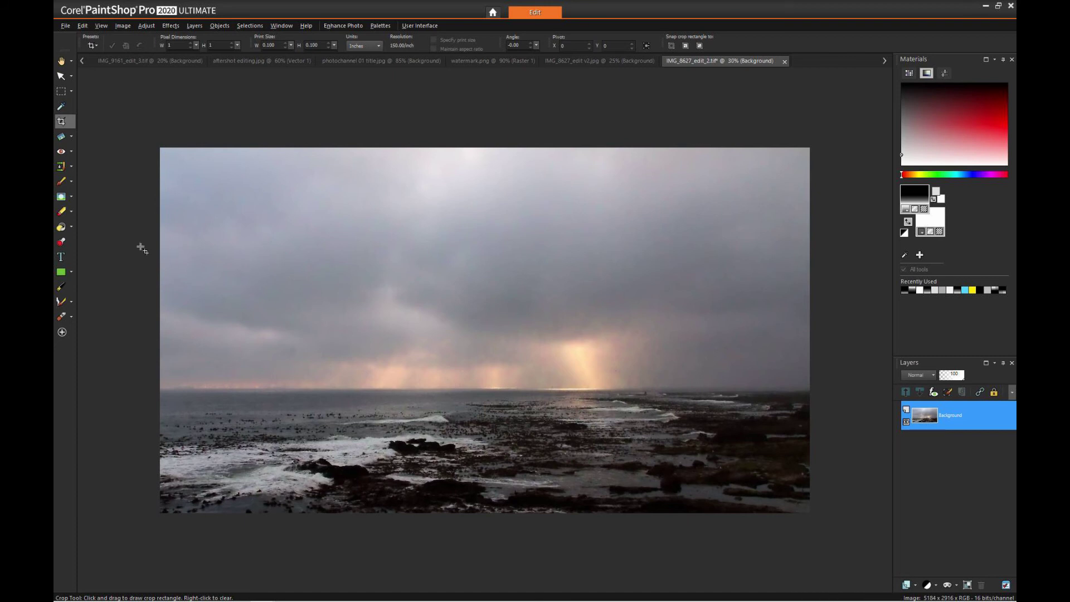
# Check the sky and shoreline across the photo up close, and apply One Step Noise Removal
pyautogui.scroll(3, 144, 245)
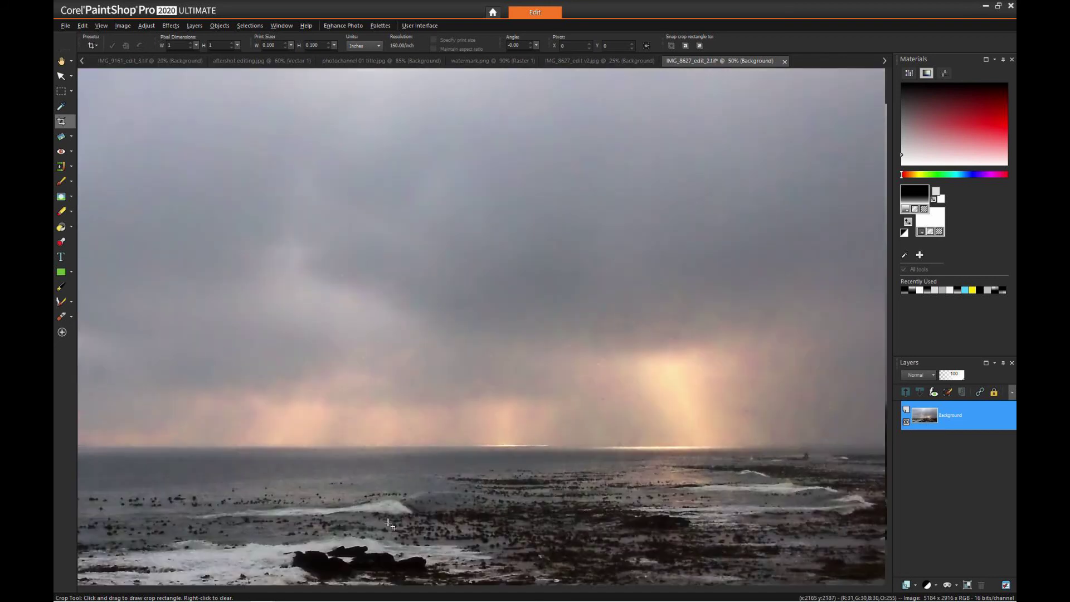
pyautogui.moveTo(382, 588); pyautogui.dragTo(210, 598)
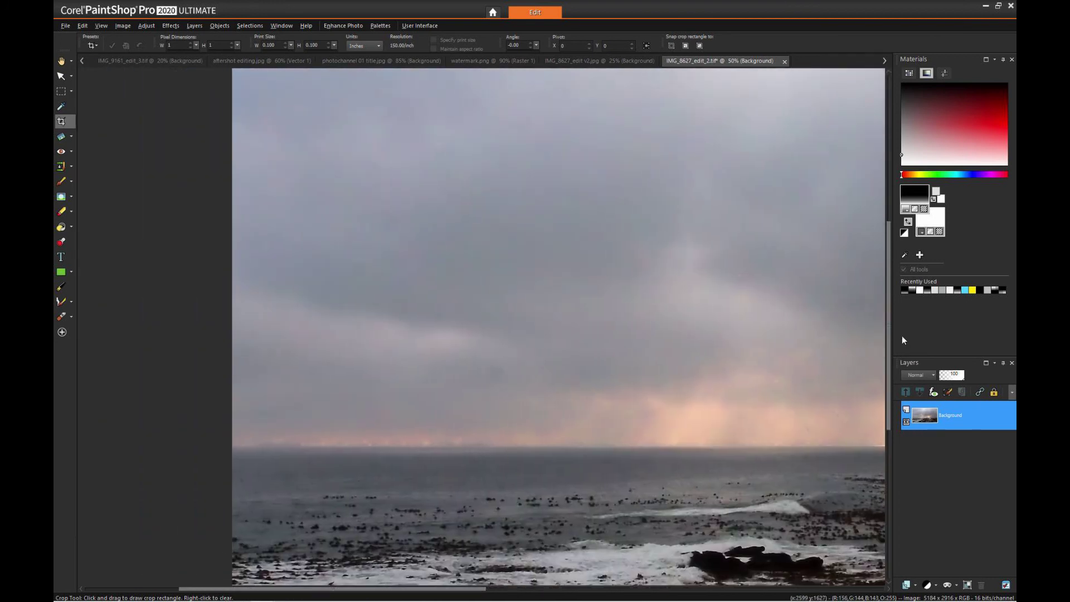
pyautogui.moveTo(888, 329)
pyautogui.mouseDown()
pyautogui.moveTo(881, 275)
pyautogui.moveTo(888, 324)
pyautogui.mouseUp()
pyautogui.moveTo(353, 590); pyautogui.dragTo(616, 588)
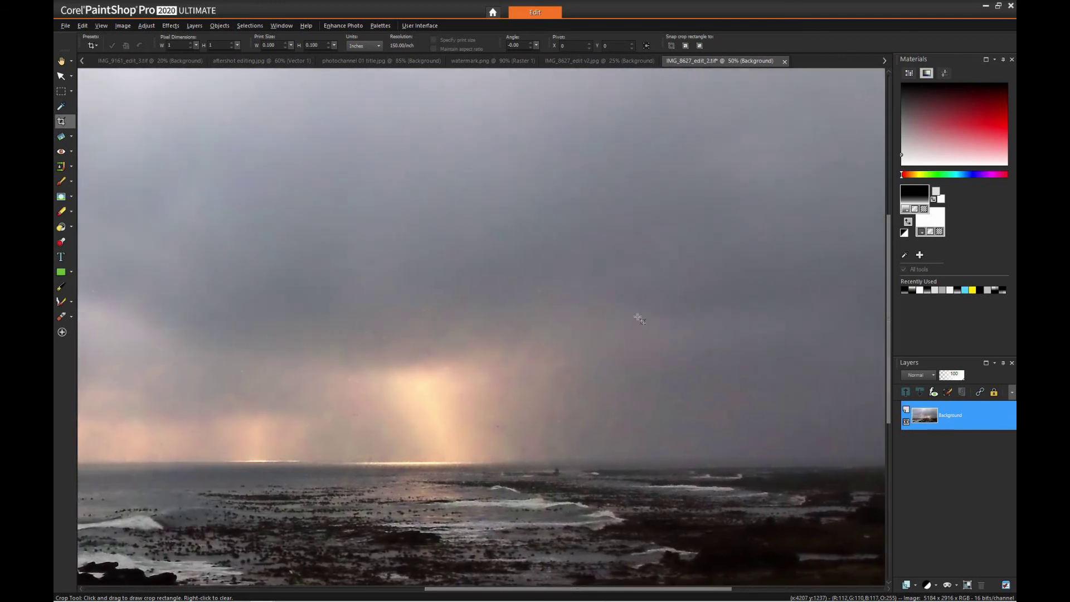
pyautogui.scroll(-3, 210, 340)
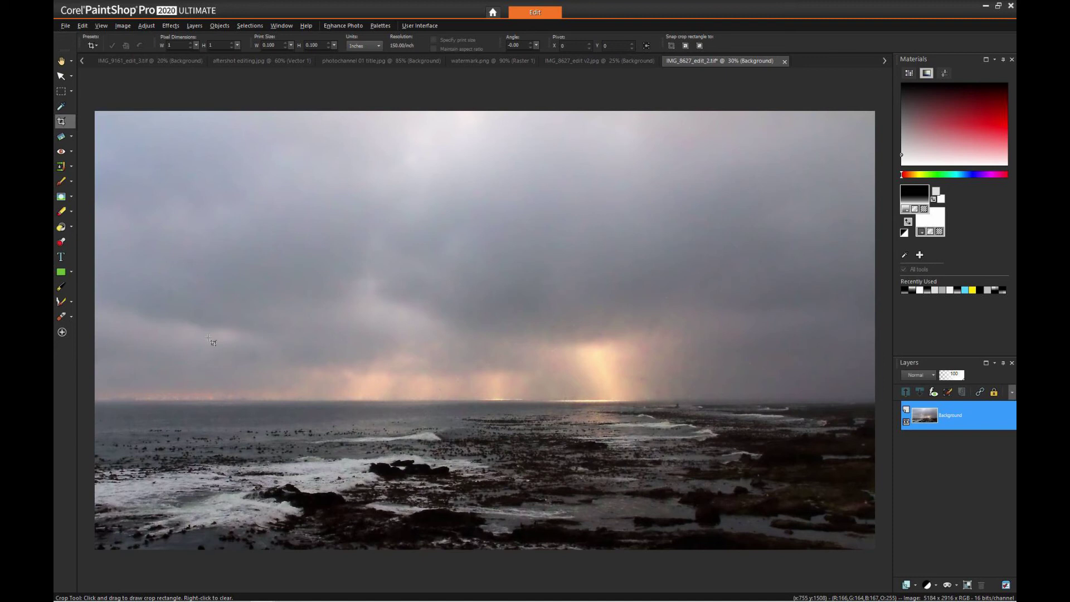
pyautogui.click(170, 26)
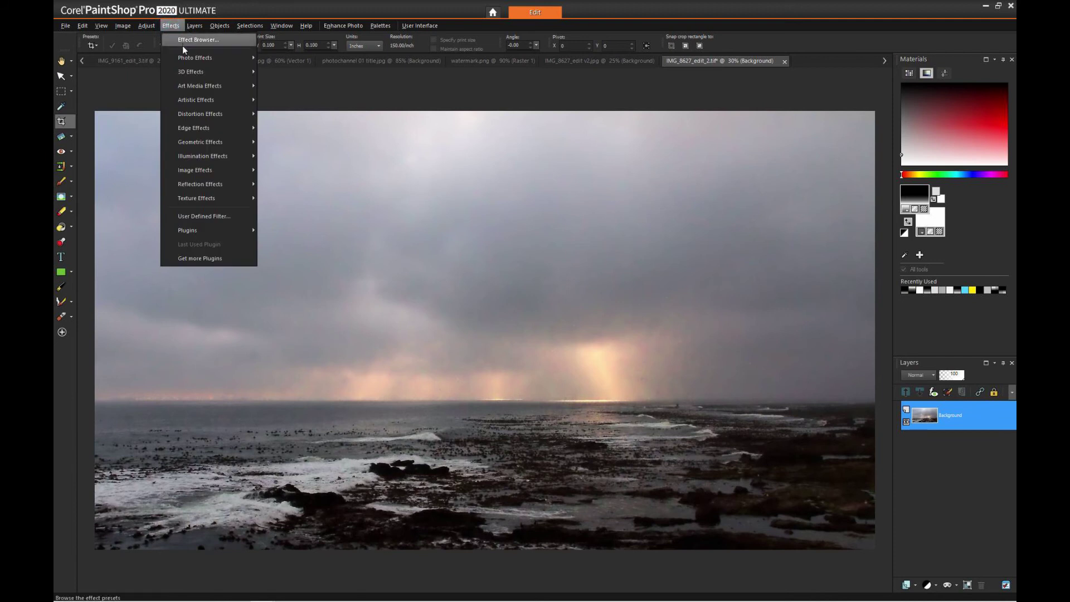
pyautogui.moveTo(147, 28)
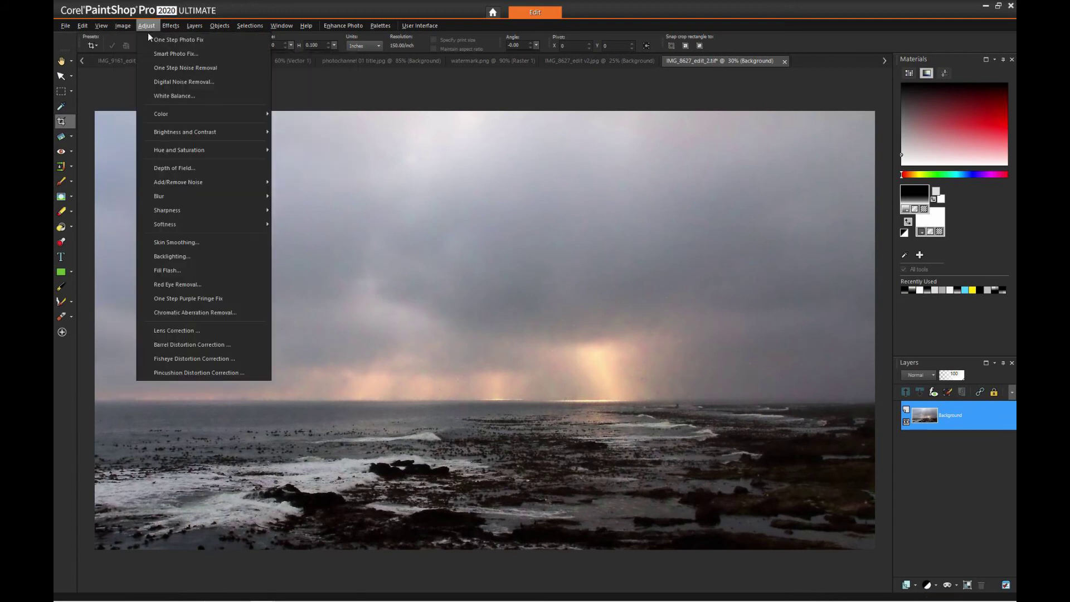
pyautogui.click(212, 68)
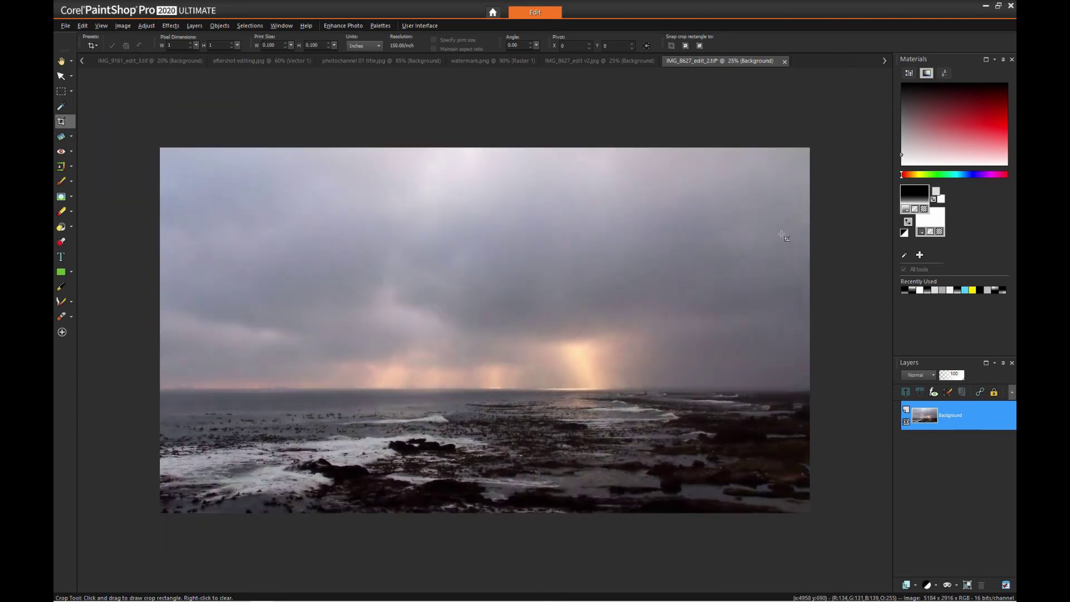
# Examine the denoised sky and horizon at several magnifications, up to 120%, and return to the full photo
pyautogui.scroll(1, 780, 237)
pyautogui.scroll(3, 782, 236)
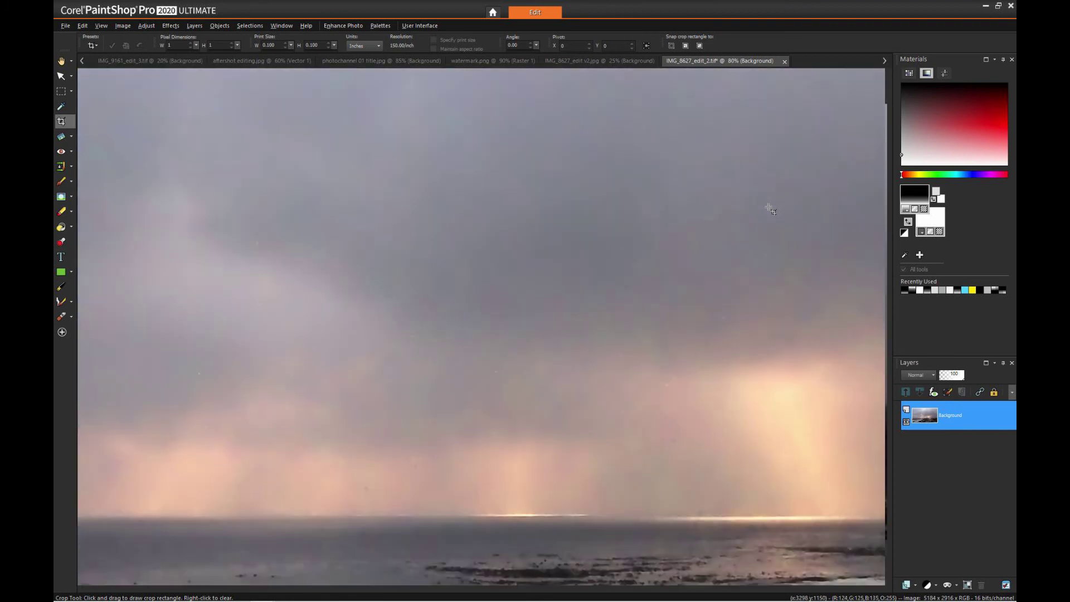
pyautogui.scroll(-1, 769, 208)
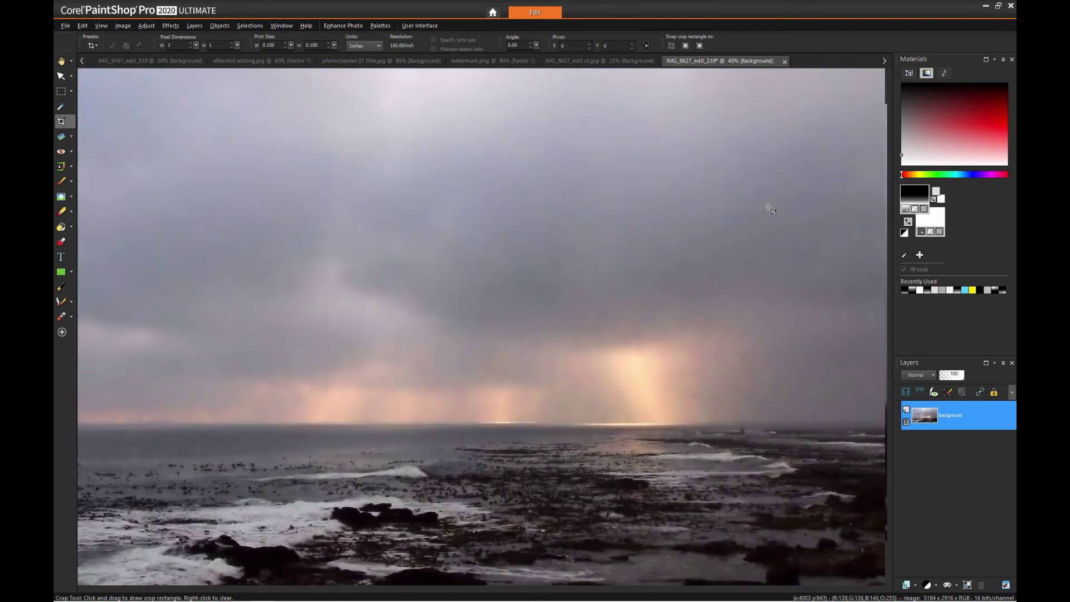
pyautogui.scroll(-1, 770, 208)
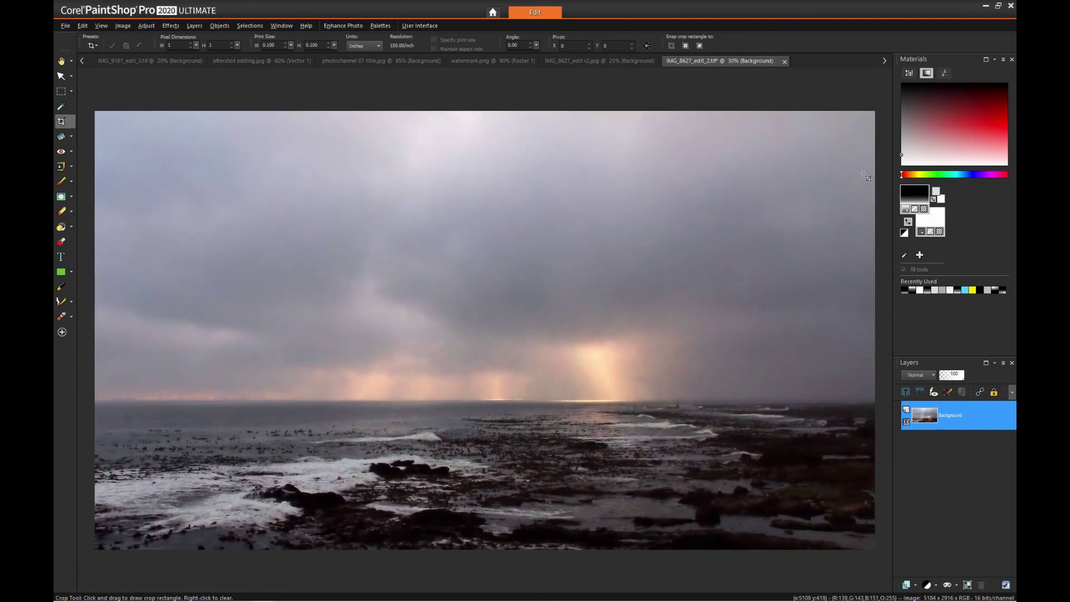
pyautogui.scroll(2, 841, 191)
pyautogui.scroll(1, 838, 192)
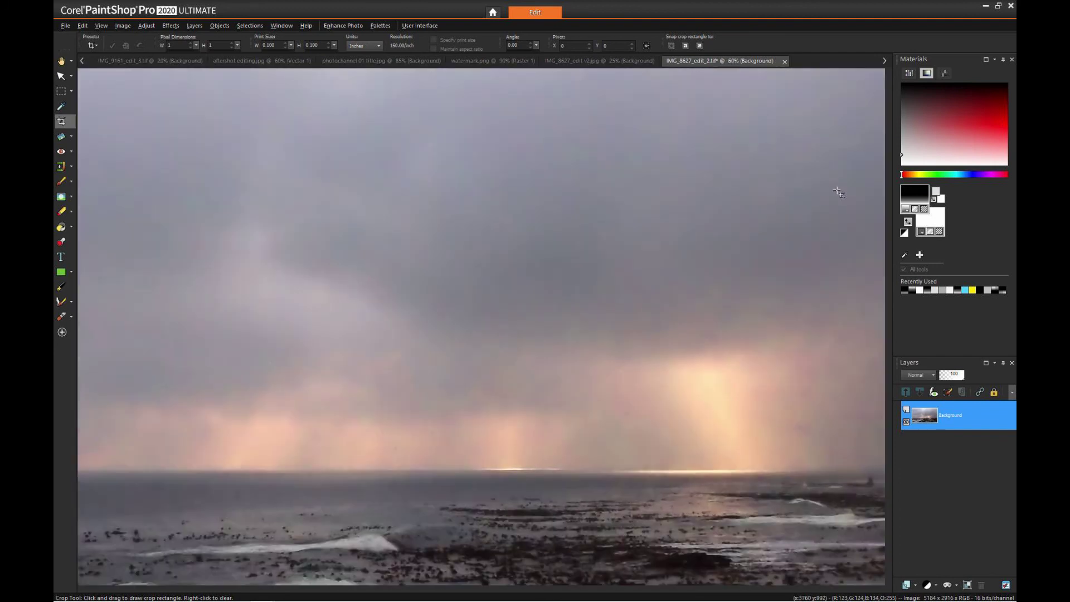
pyautogui.scroll(3, 839, 192)
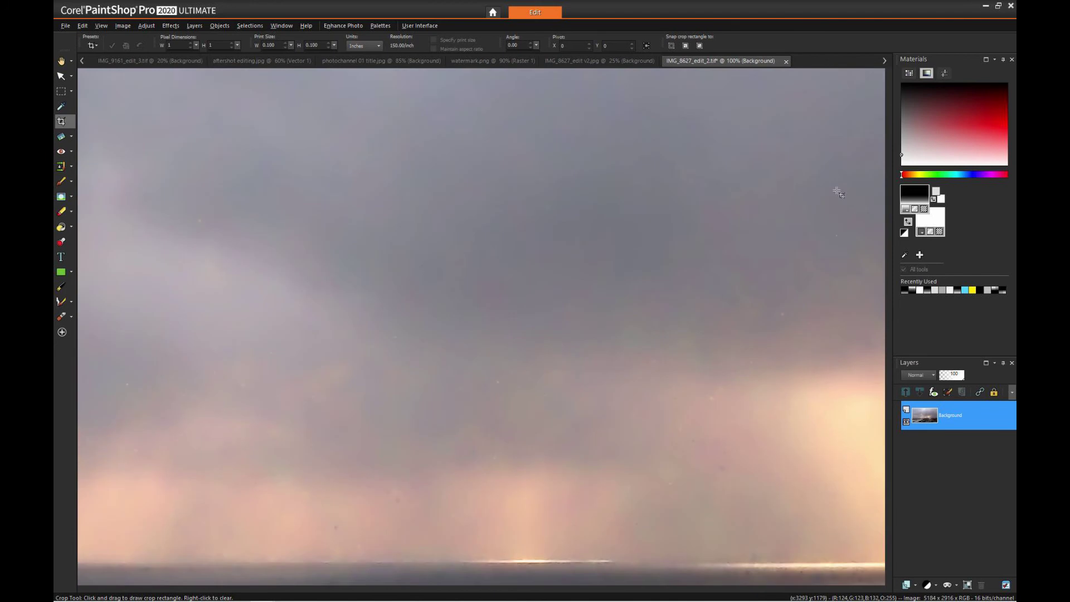
pyautogui.scroll(1, 838, 192)
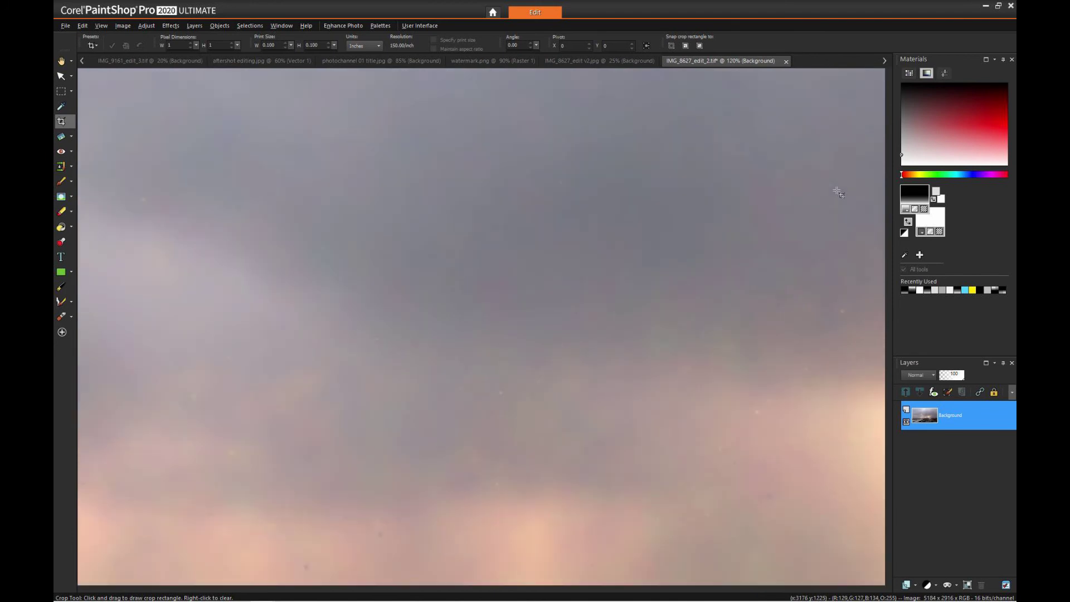
pyautogui.scroll(-6, 838, 192)
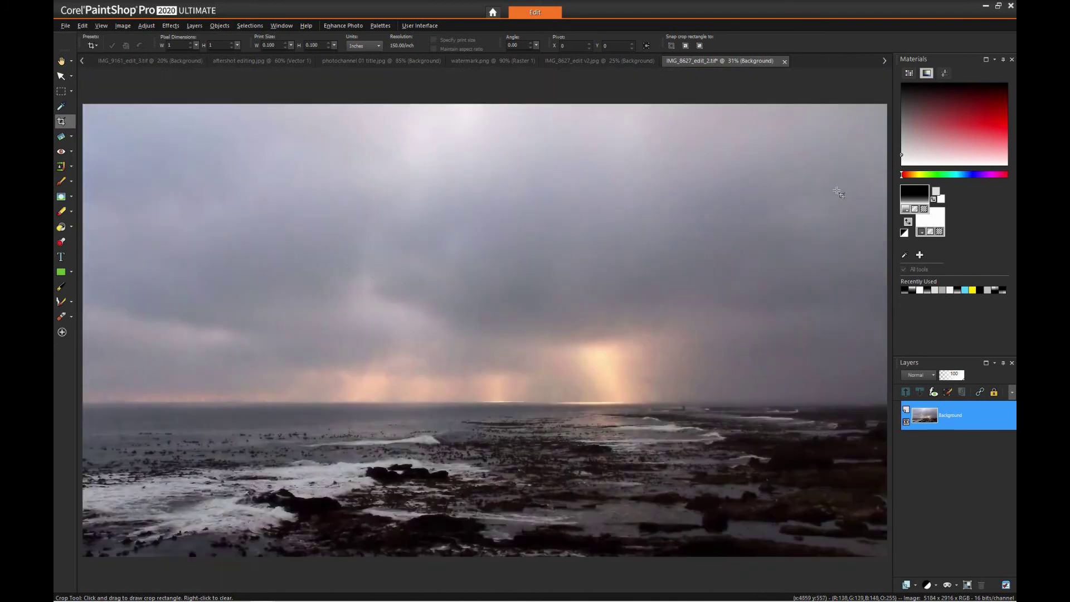
pyautogui.scroll(-1, 838, 193)
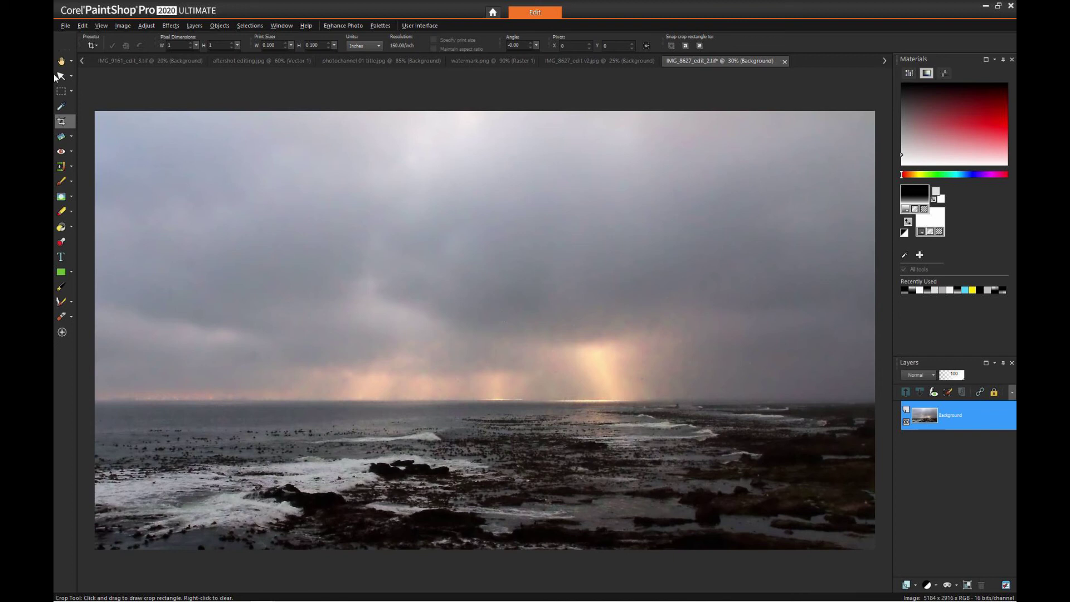
# Apply One Step Noise Removal to the photo again and inspect the sky, rocks and kelp-covered water up close
pyautogui.click(146, 25)
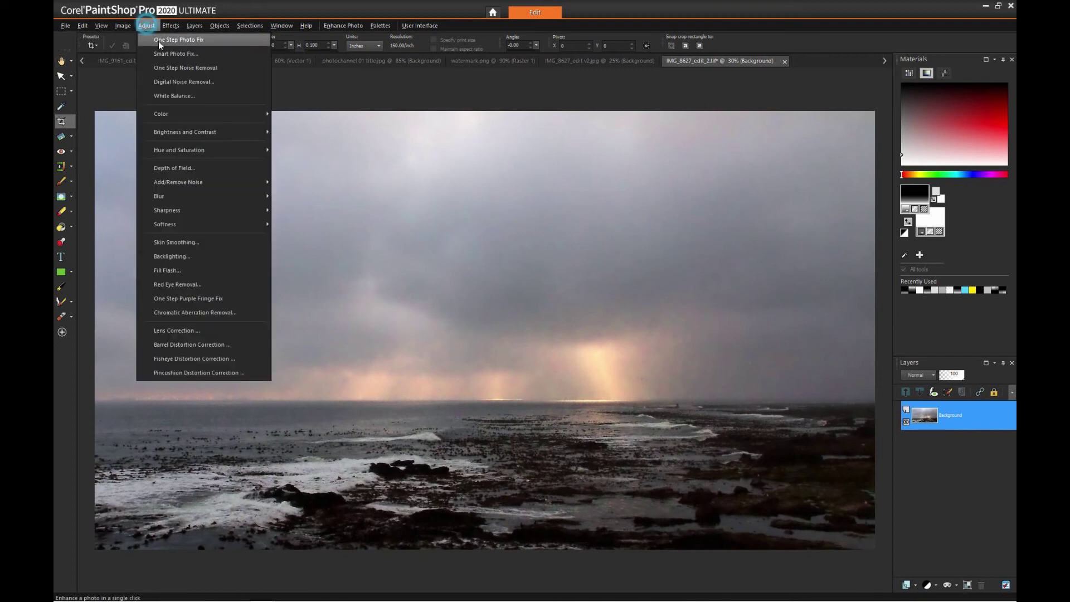
pyautogui.click(182, 65)
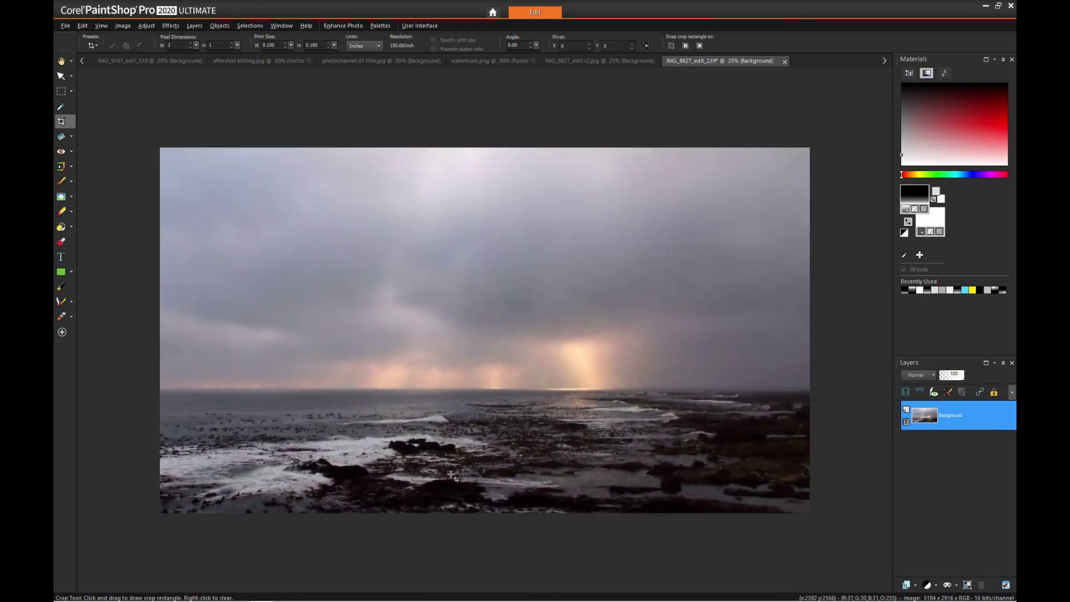
pyautogui.scroll(2, 448, 471)
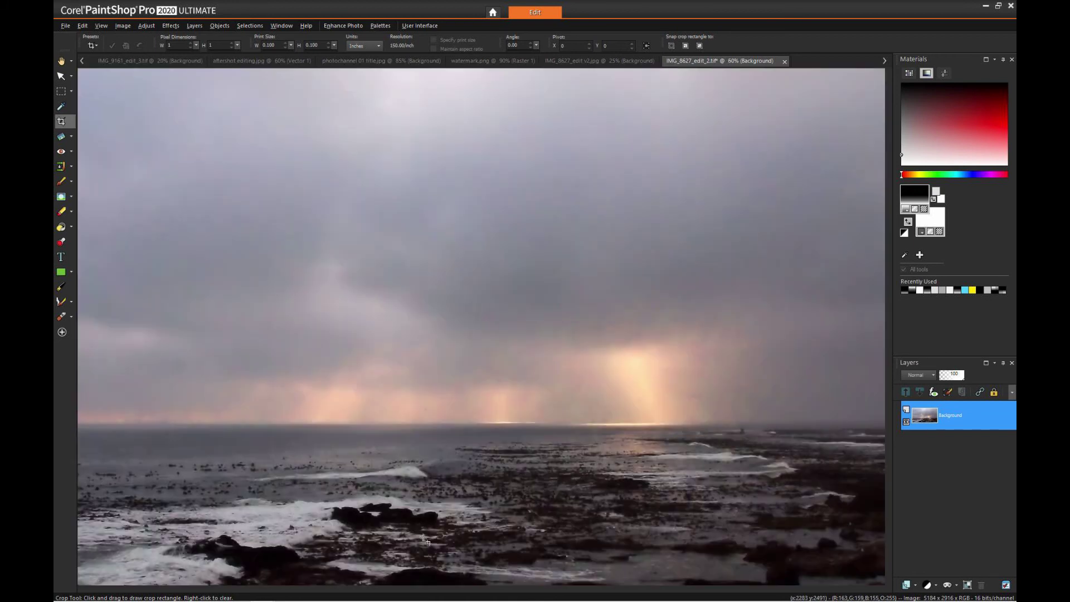
pyautogui.scroll(3, 425, 518)
pyautogui.moveTo(889, 267); pyautogui.dragTo(890, 333)
pyautogui.scroll(-2, 441, 335)
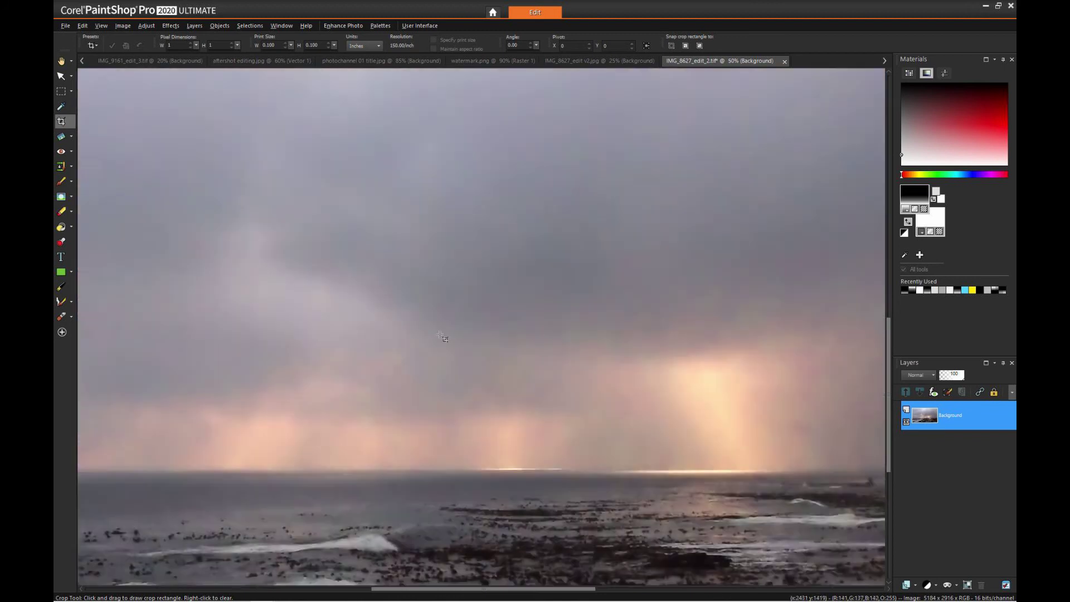
pyautogui.scroll(2, 390, 524)
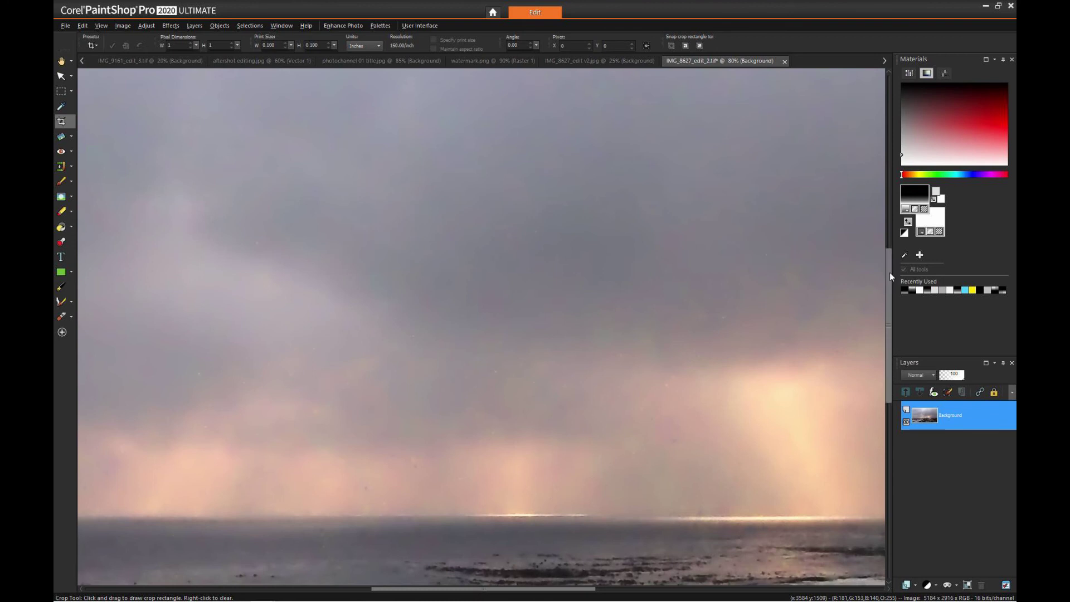
pyautogui.moveTo(889, 272); pyautogui.dragTo(885, 367)
pyautogui.scroll(2, 280, 399)
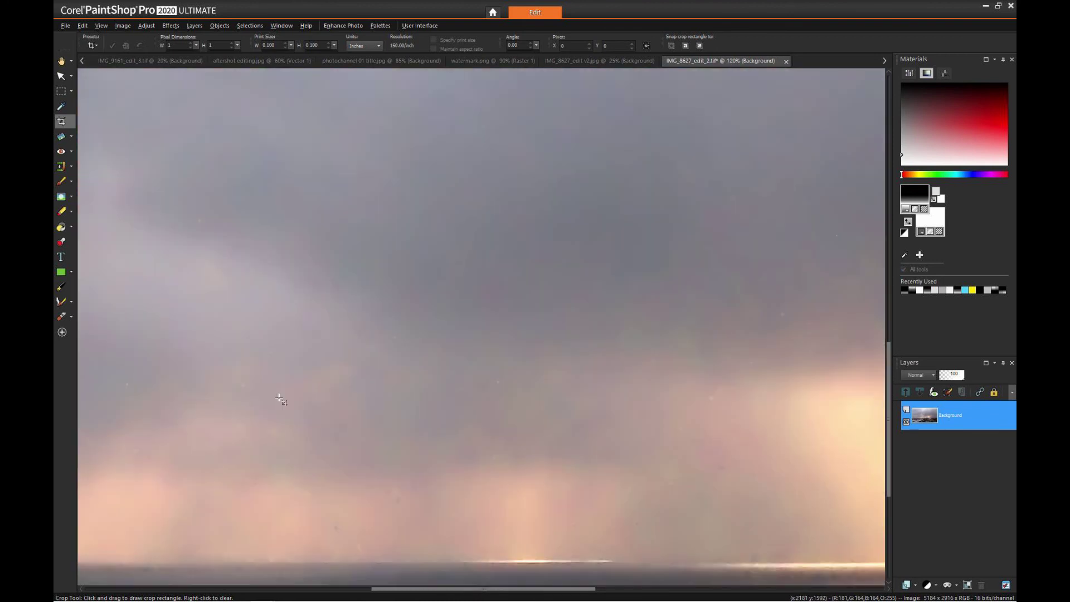
pyautogui.scroll(1, 281, 399)
pyautogui.moveTo(886, 295); pyautogui.dragTo(887, 410)
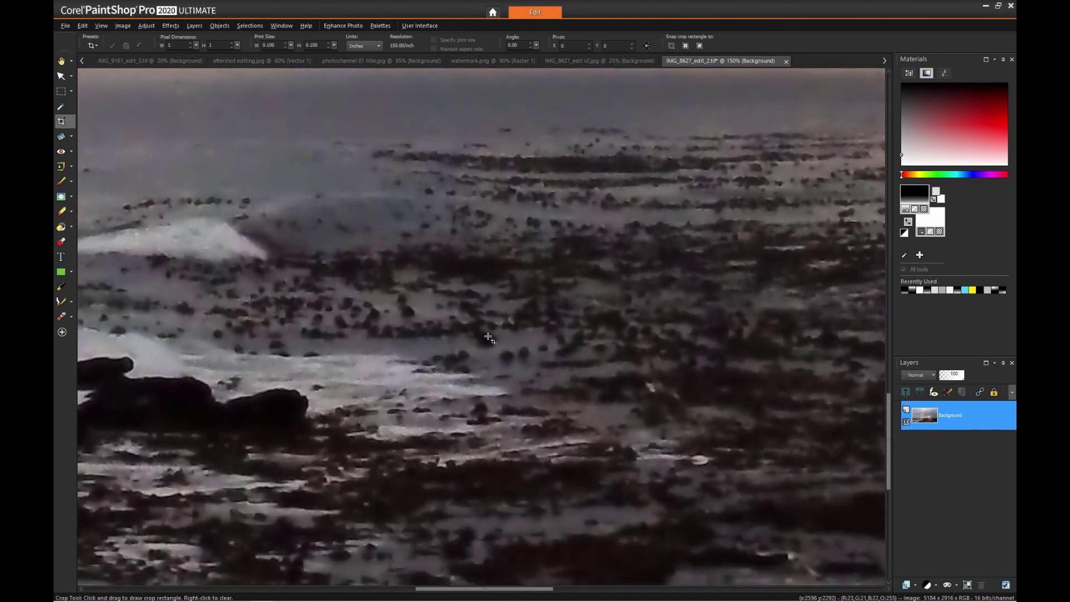
# Compare the sky and water up close with the noise removal undone
pyautogui.scroll(5, 489, 338)
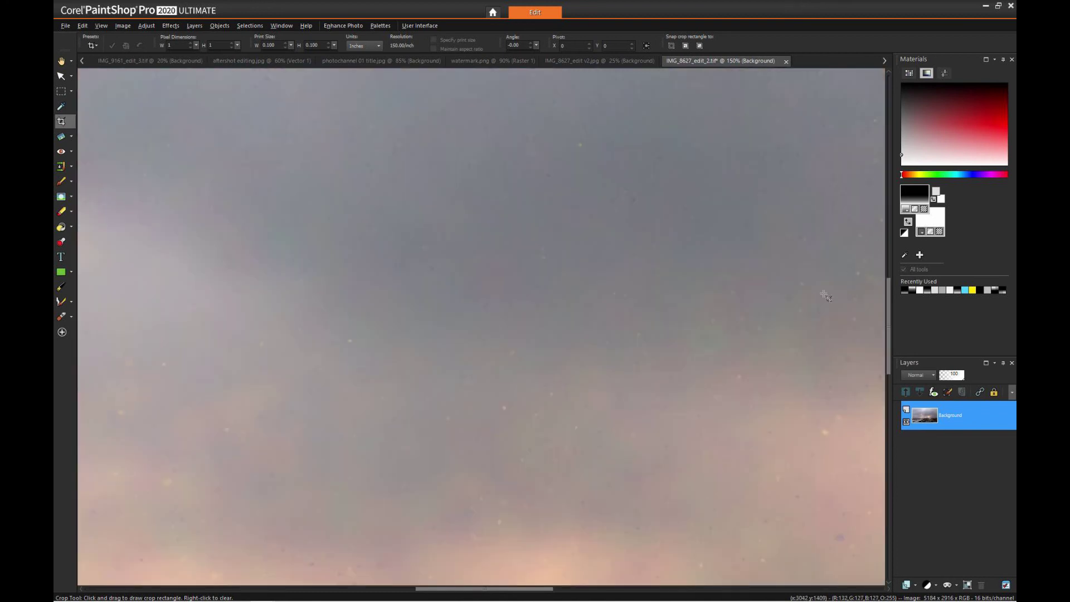
pyautogui.moveTo(887, 296); pyautogui.dragTo(891, 418)
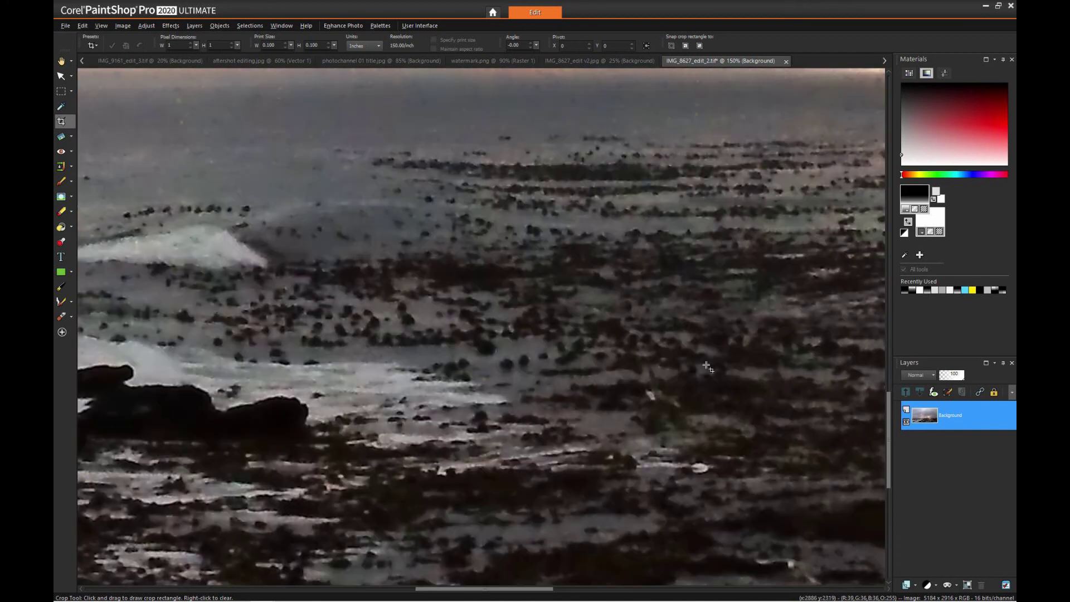
pyautogui.scroll(-5, 626, 350)
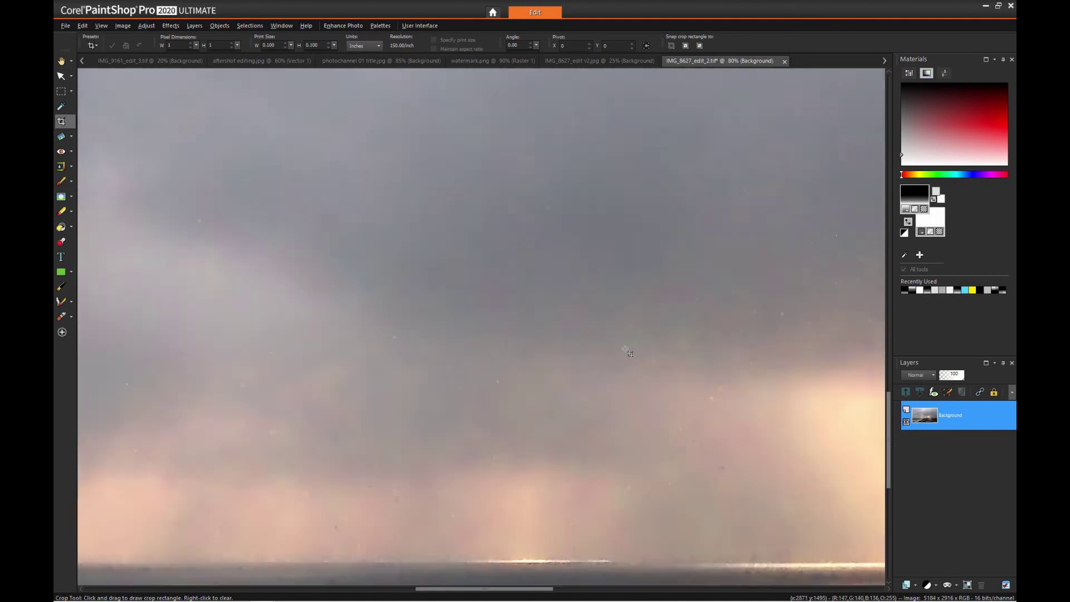
# Return to the full photo and undo the Color Adjust HMS edit
pyautogui.scroll(-2, 625, 350)
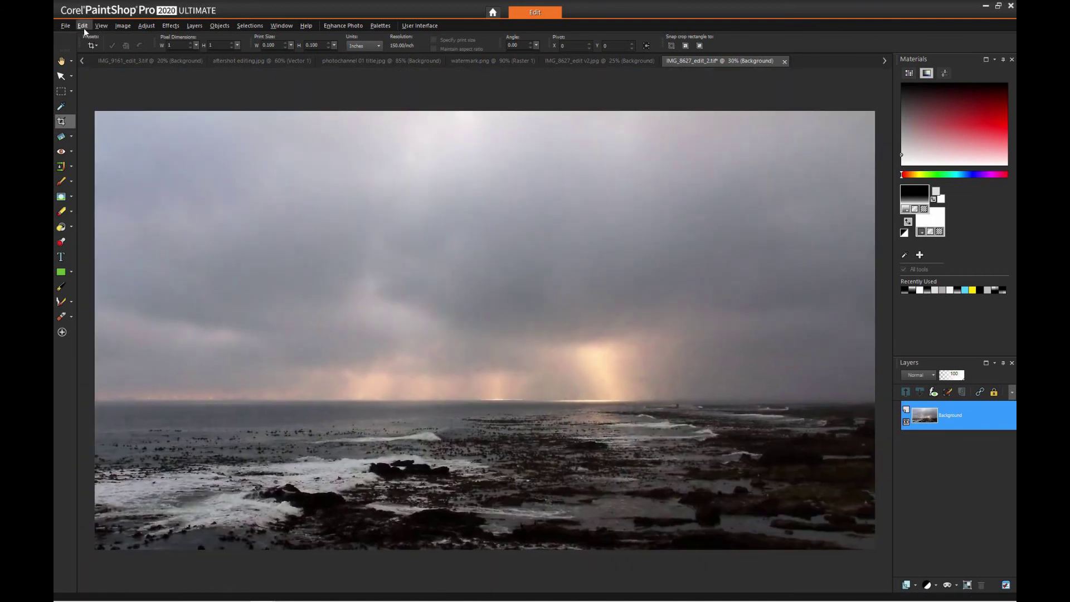
pyautogui.click(83, 26)
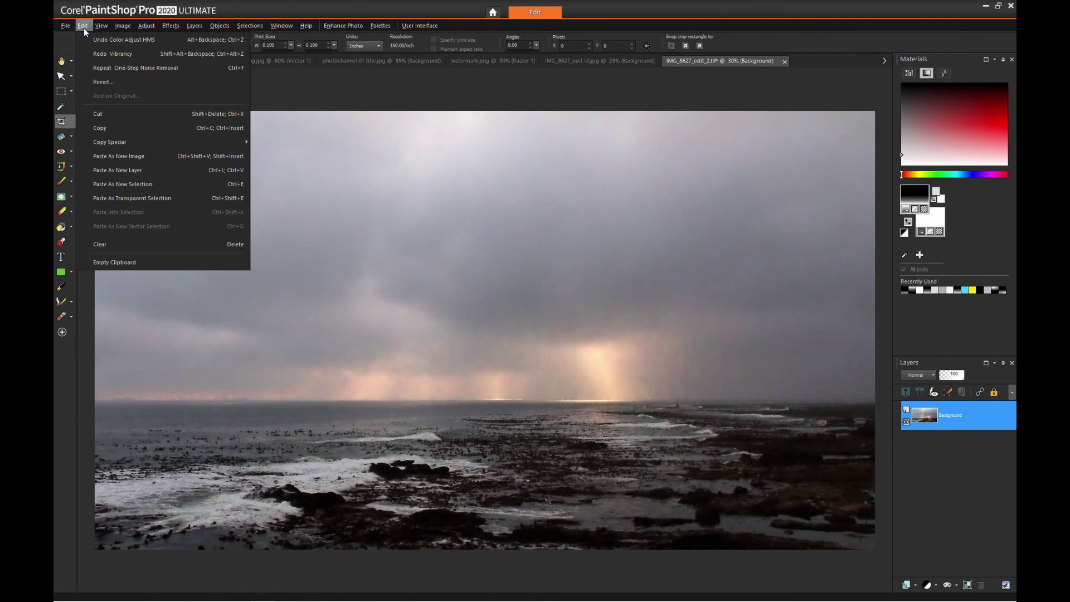
pyautogui.click(112, 40)
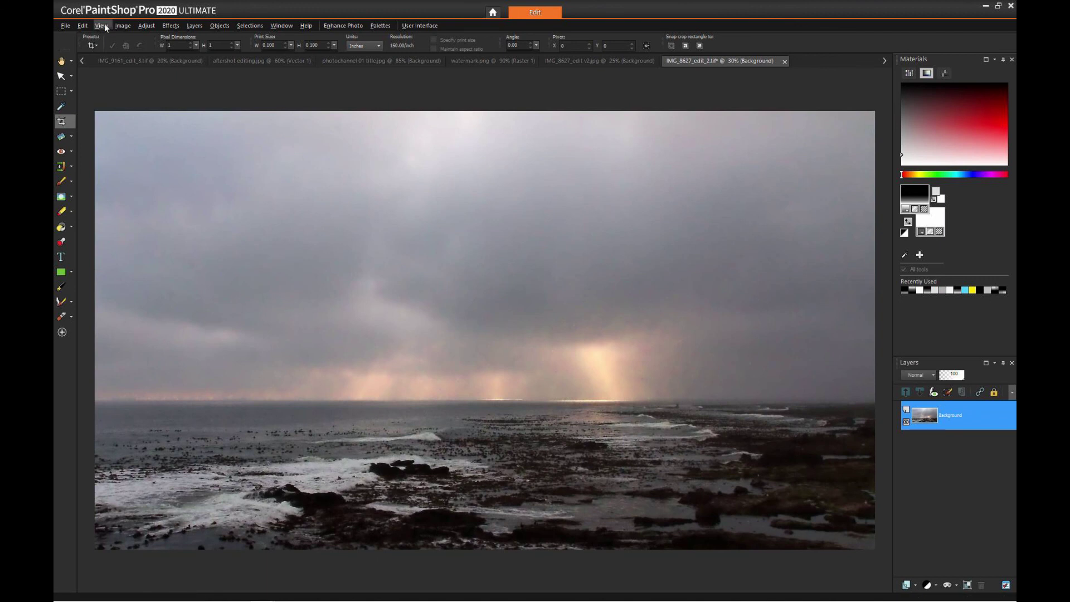
pyautogui.click(84, 26)
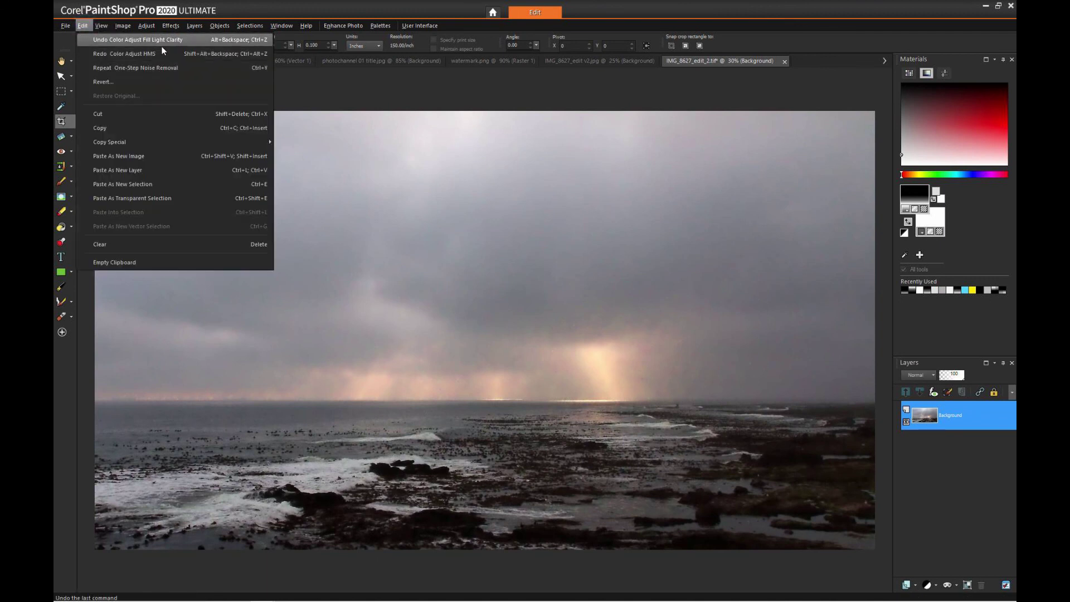
pyautogui.click(343, 26)
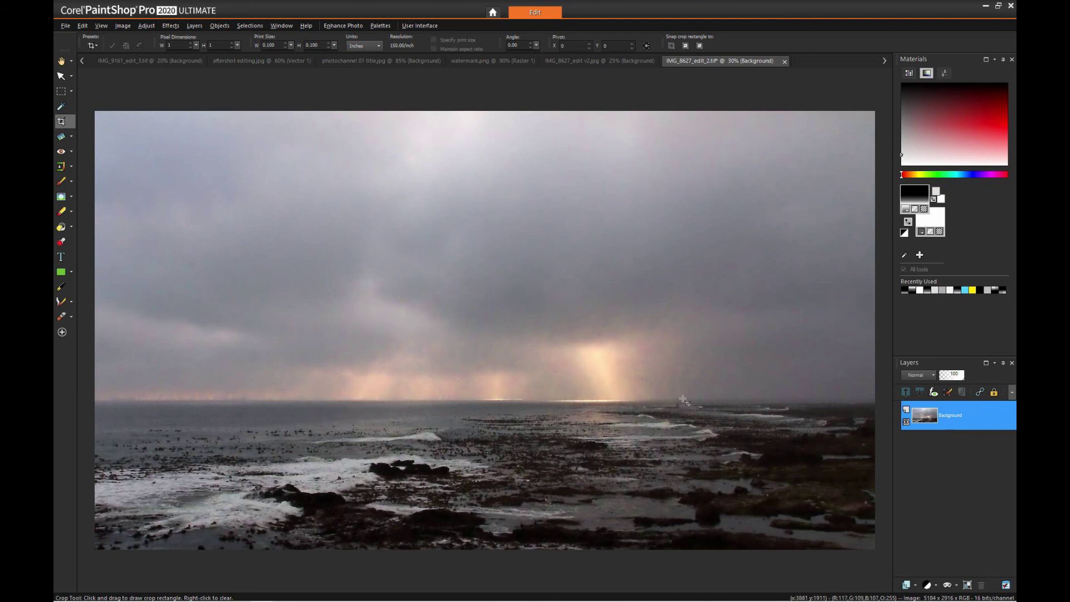
# Examine the sky and horizon at magnifications up to 60% and return to the full photo
pyautogui.scroll(1, 689, 394)
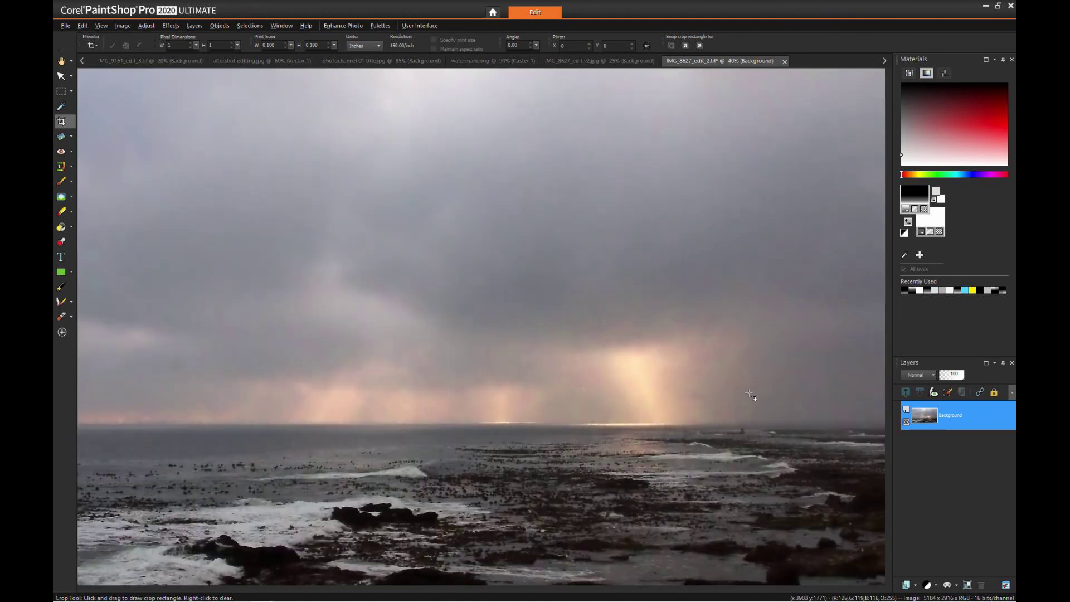
pyautogui.scroll(1, 752, 399)
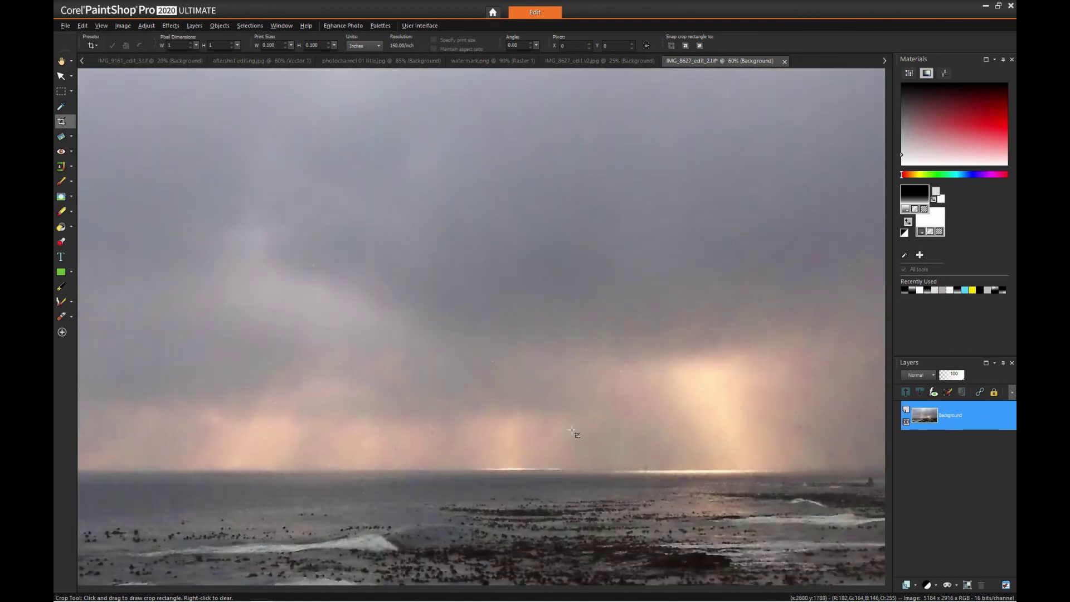
pyautogui.scroll(-3, 574, 432)
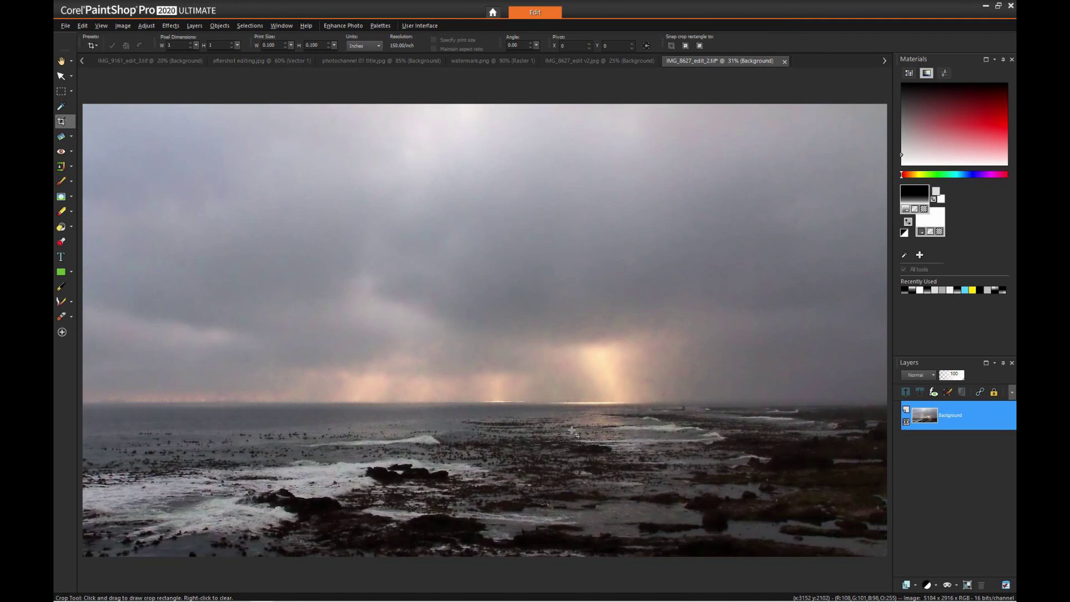
pyautogui.scroll(-1, 574, 432)
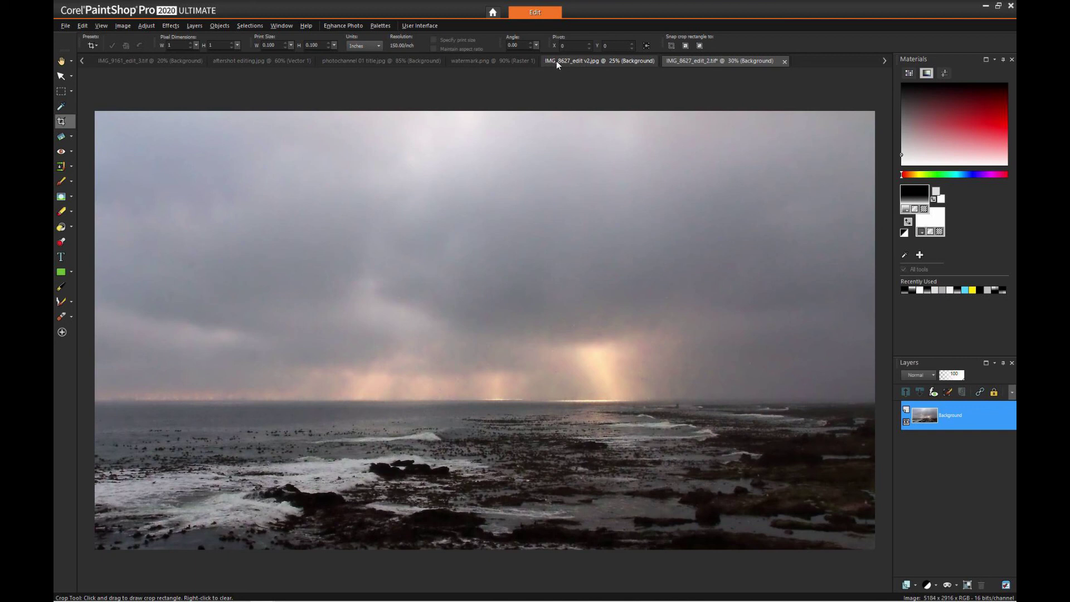
# Switch to IMG_8627_edit v2.jpg, discard its crop rectangle, and inspect the rocks and water at up to 120% before viewing the whole photo
pyautogui.click(574, 62)
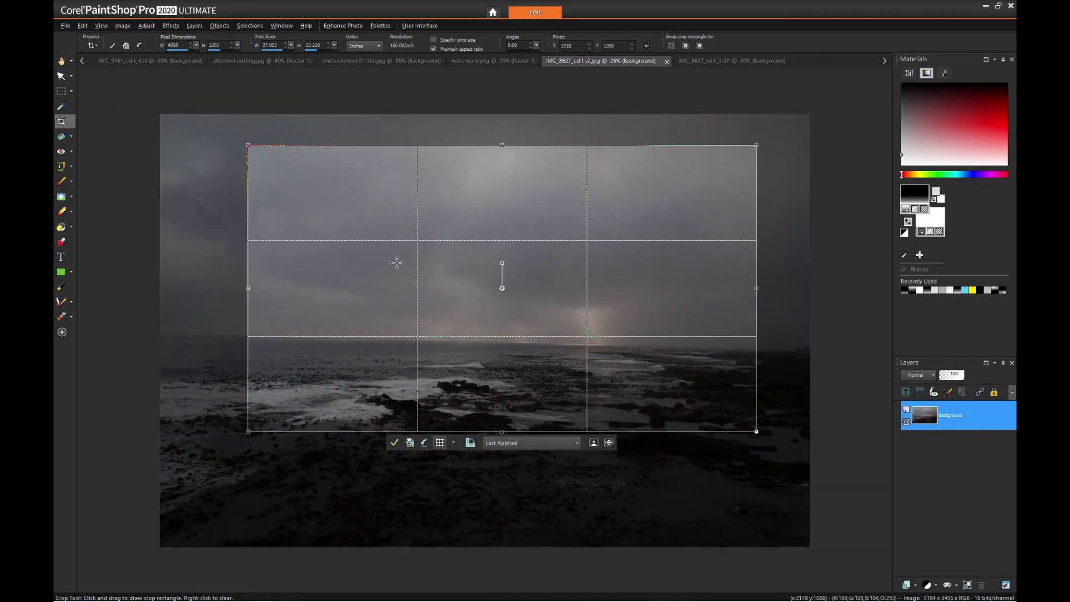
pyautogui.click(62, 91)
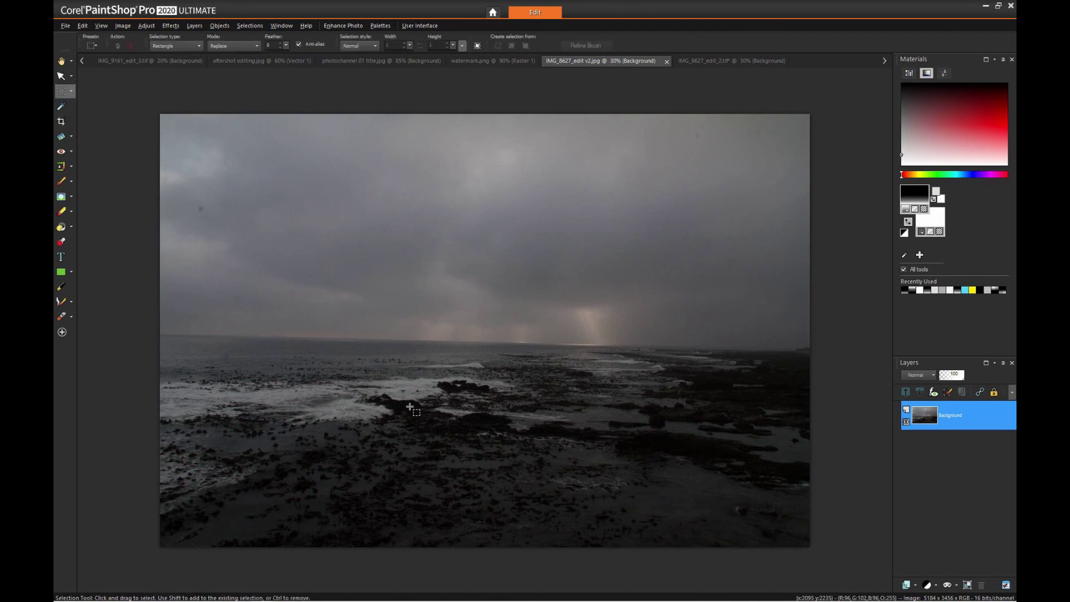
pyautogui.scroll(2, 412, 410)
pyautogui.scroll(4, 383, 435)
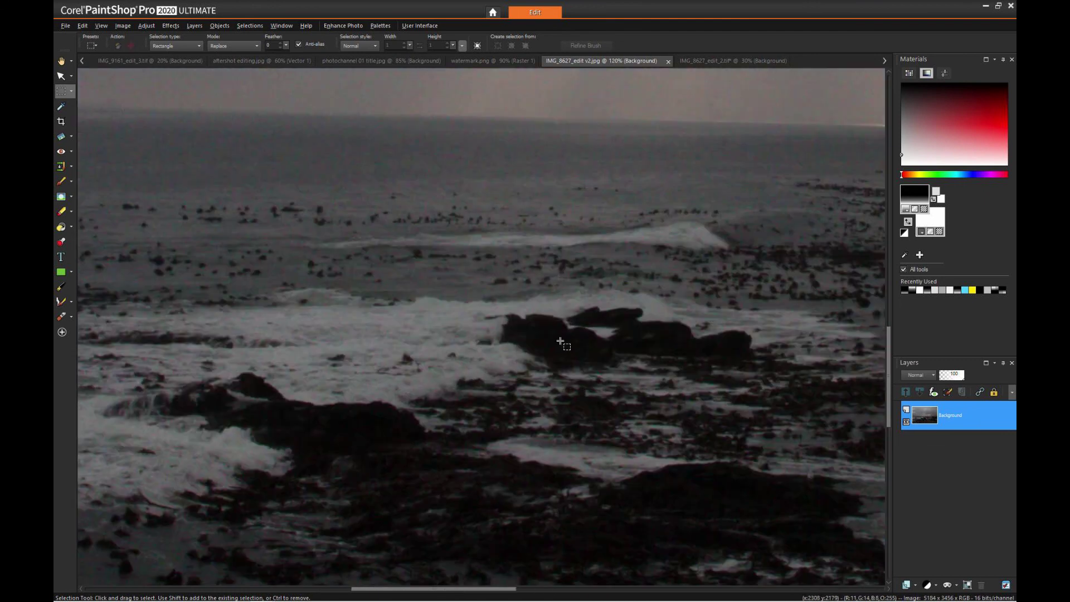
pyautogui.scroll(-1, 562, 341)
pyautogui.scroll(-3, 562, 341)
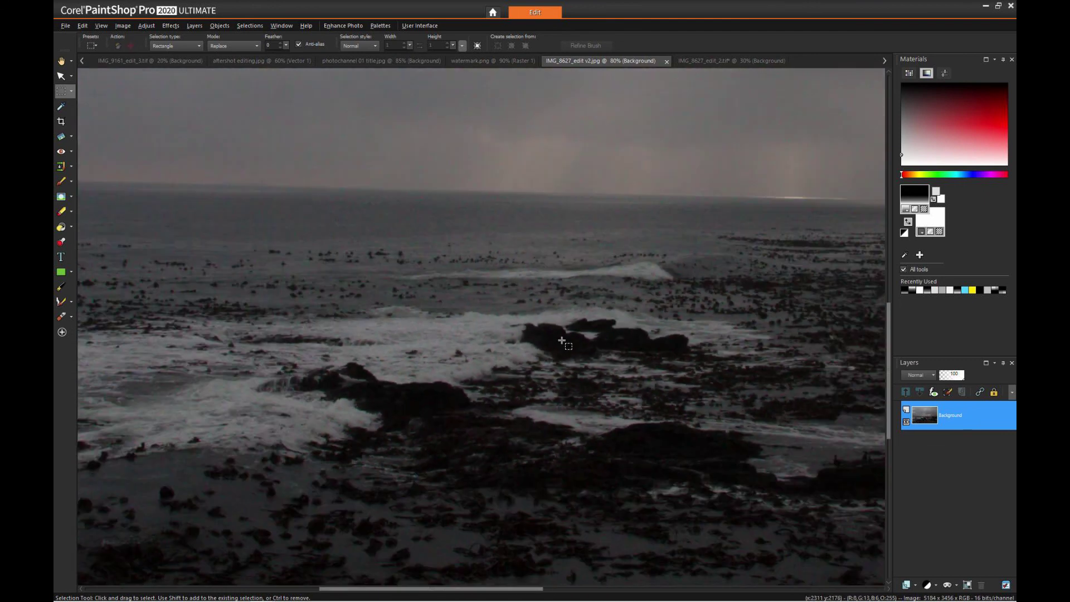
pyautogui.scroll(-3, 562, 341)
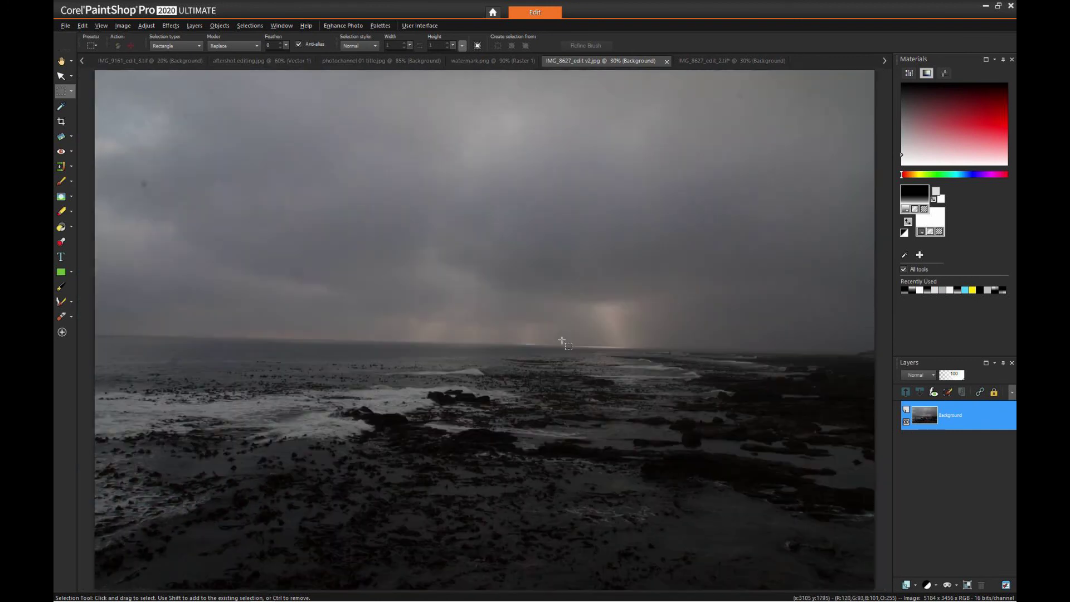
# Compare the full views of IMG_8627_edit_2.tif and IMG_8627_edit v2.jpg, ending on the TIF version
pyautogui.click(704, 59)
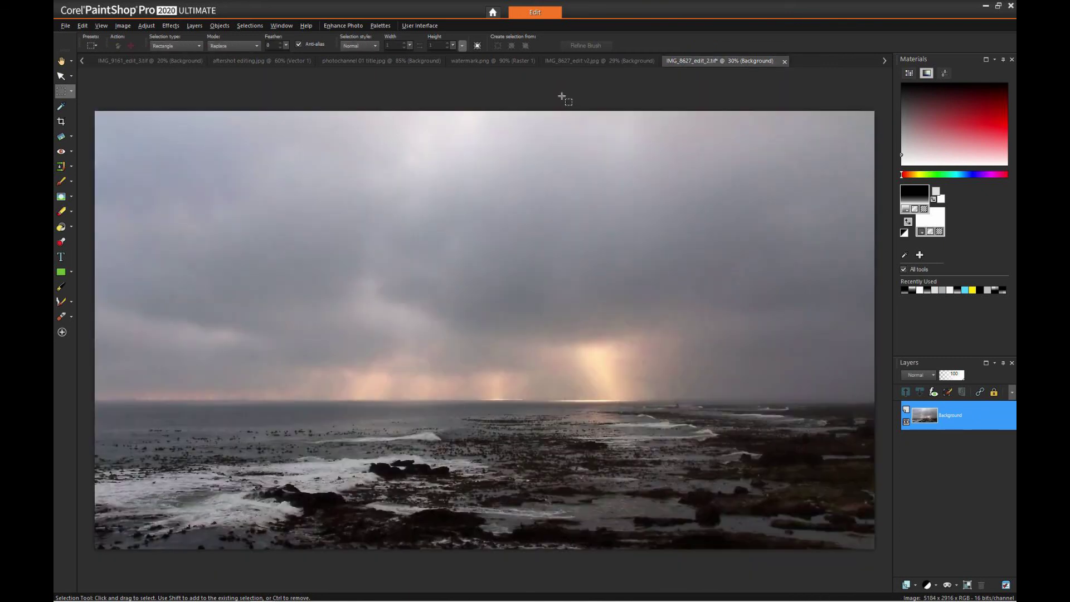
pyautogui.click(584, 61)
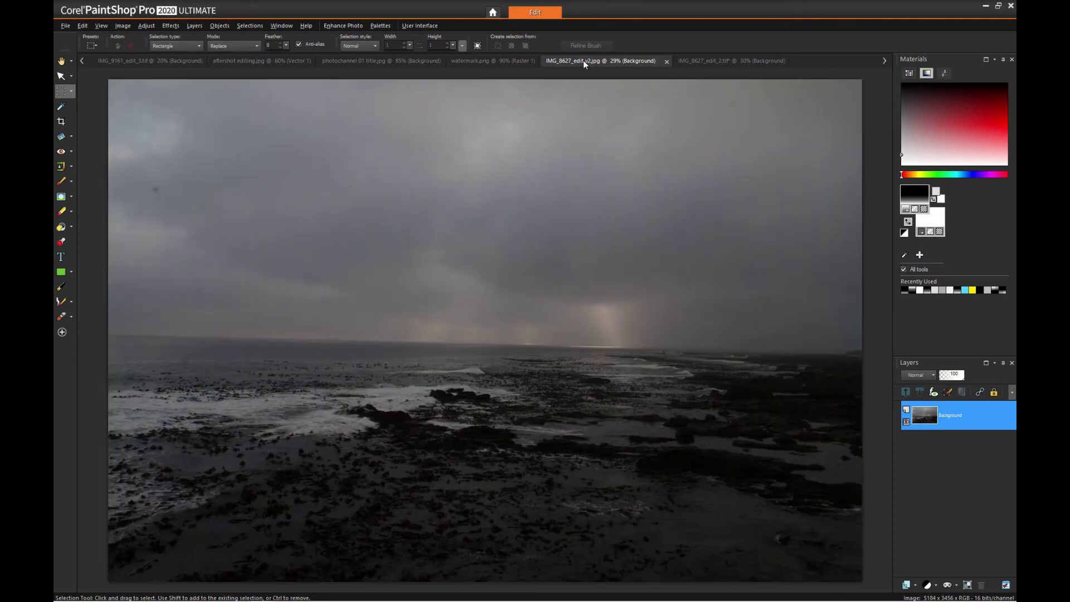
pyautogui.click(718, 63)
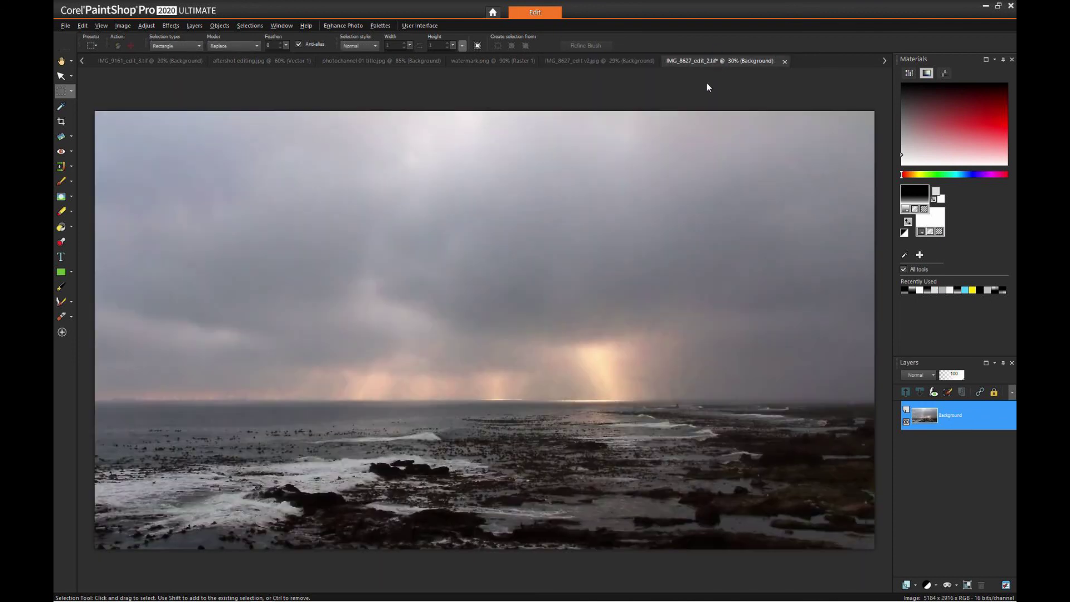